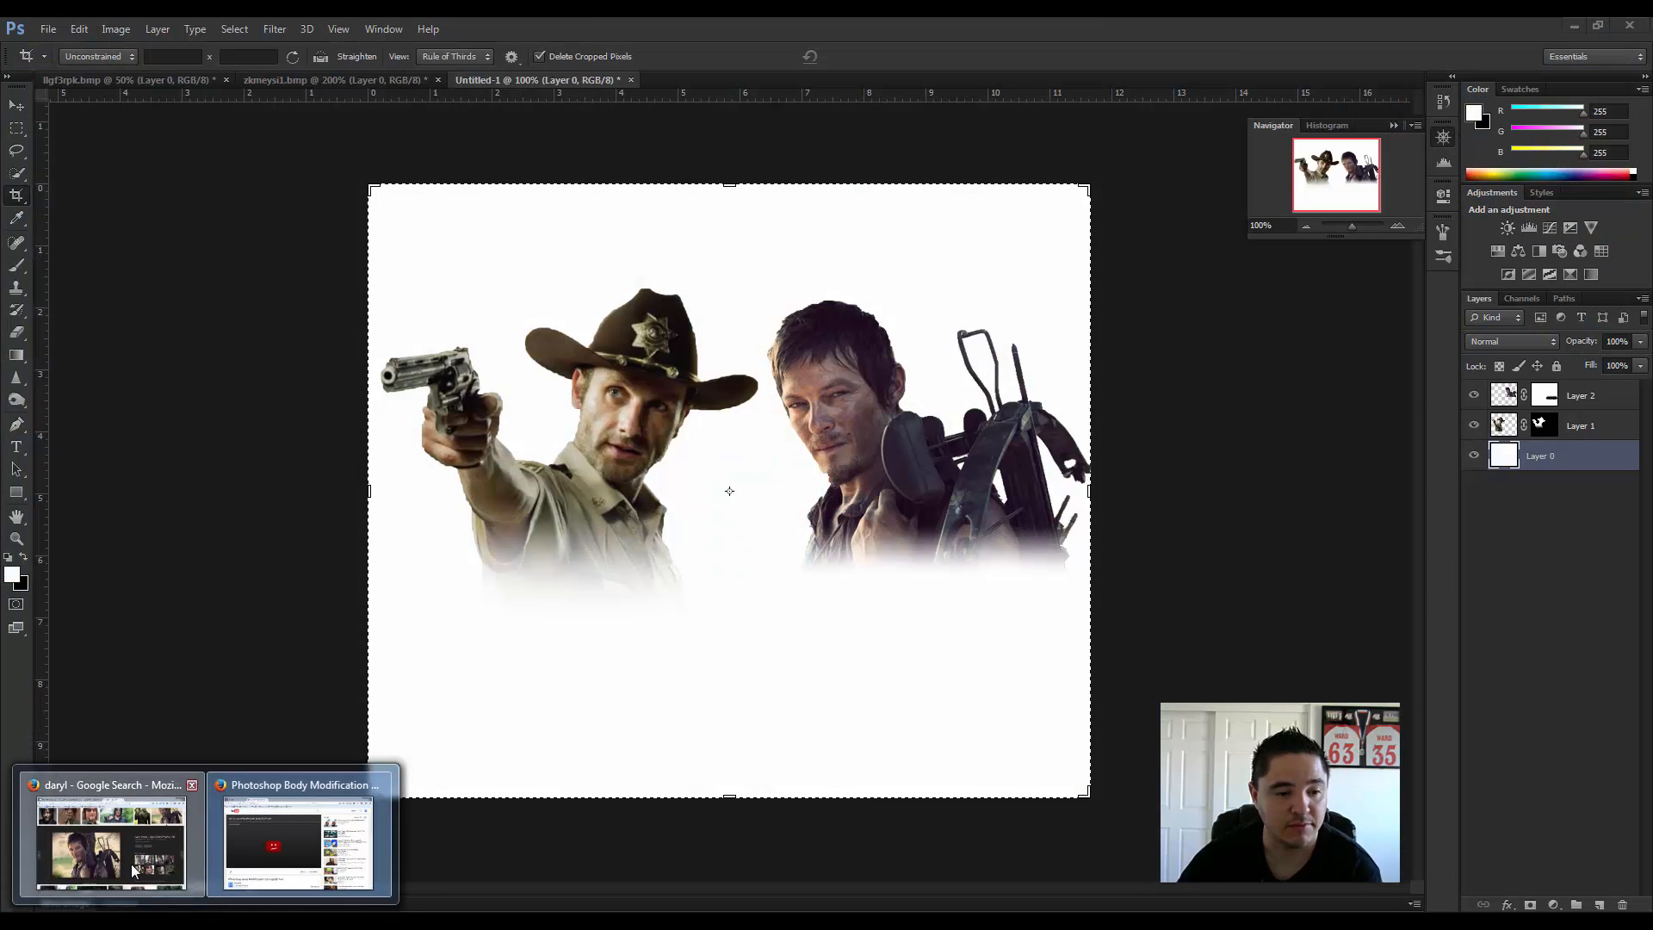
Step: Switch to Firefox and open dafont.com in a new tab
left_click(110, 839)
key("ctrl+t")
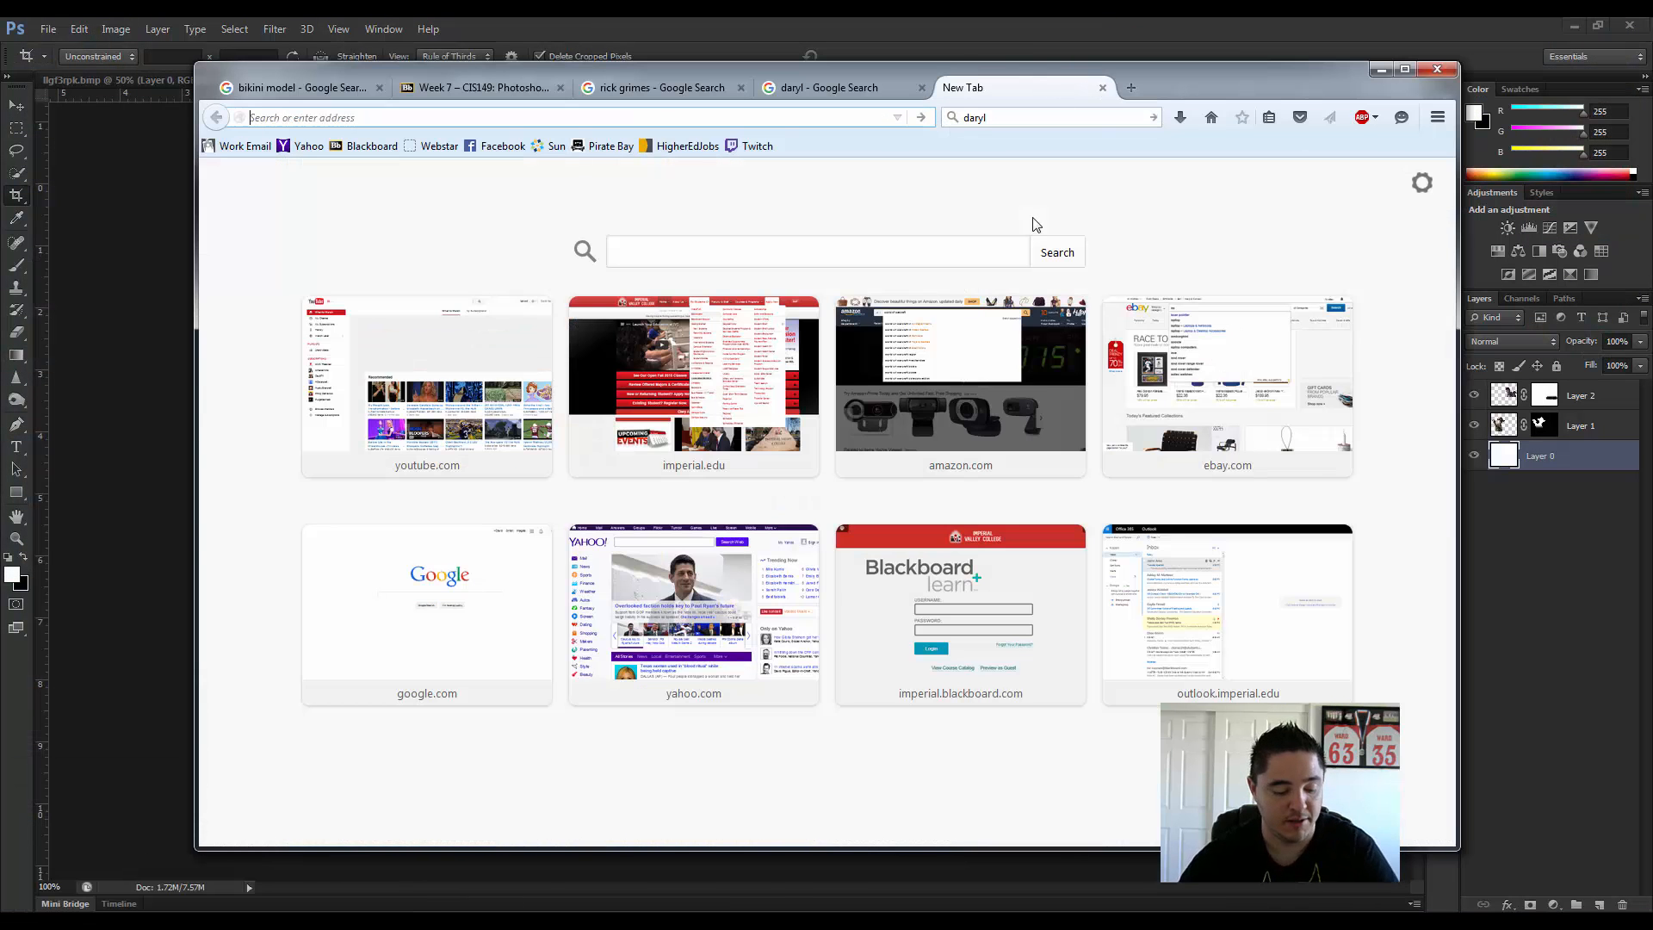
type("da")
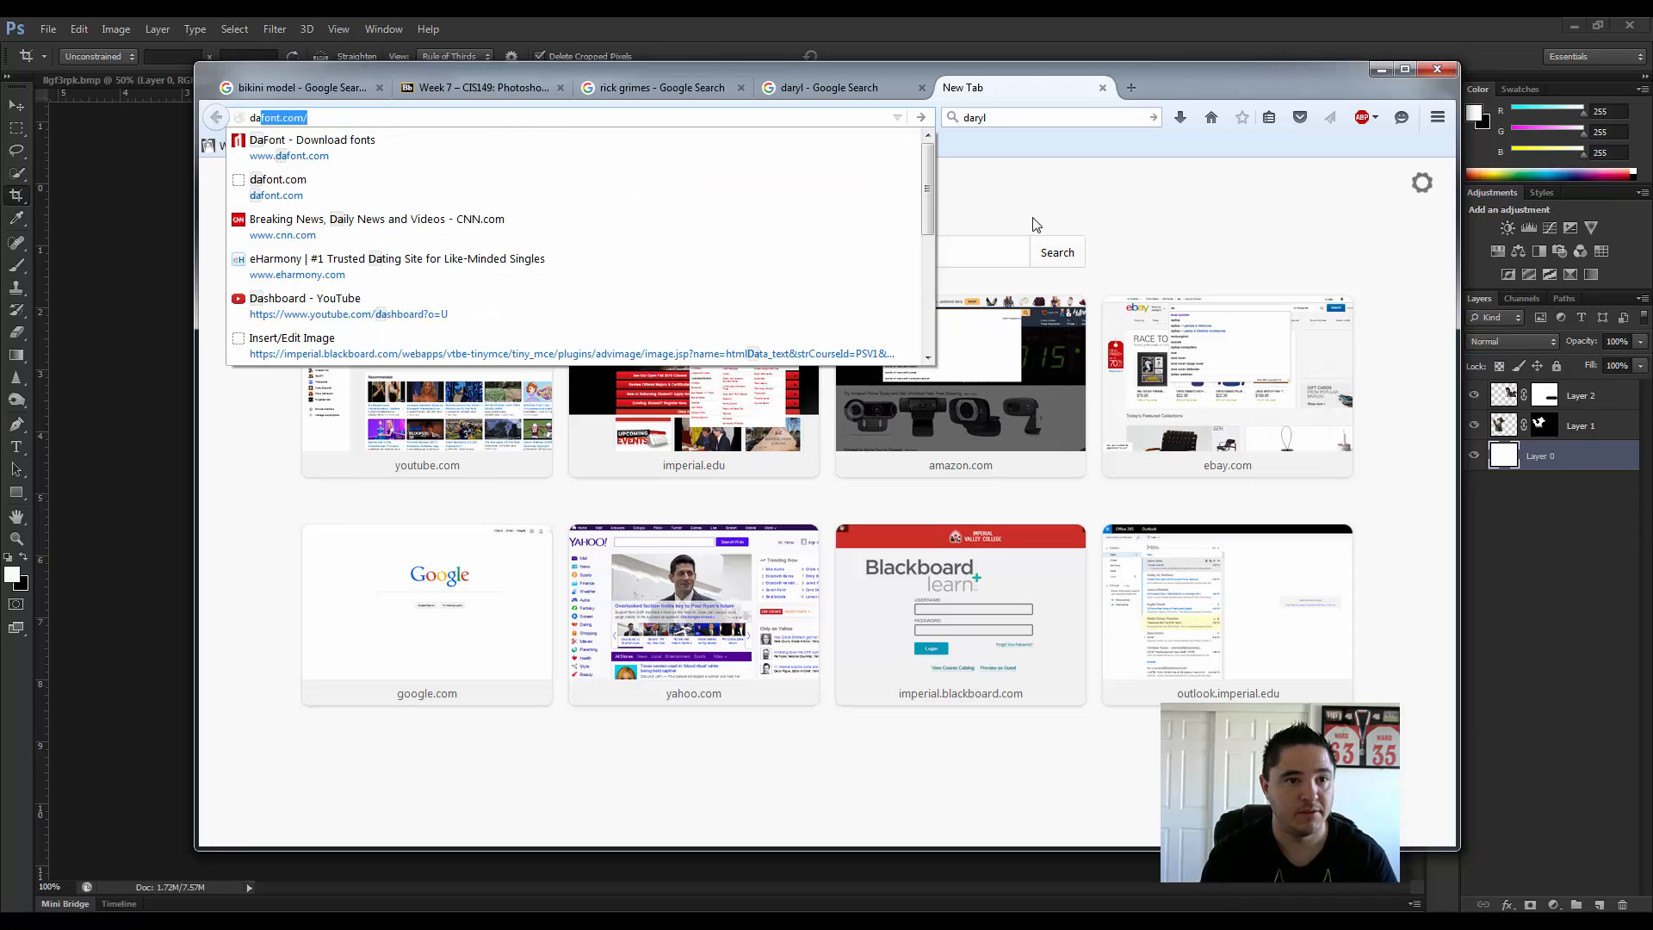
type("font.com")
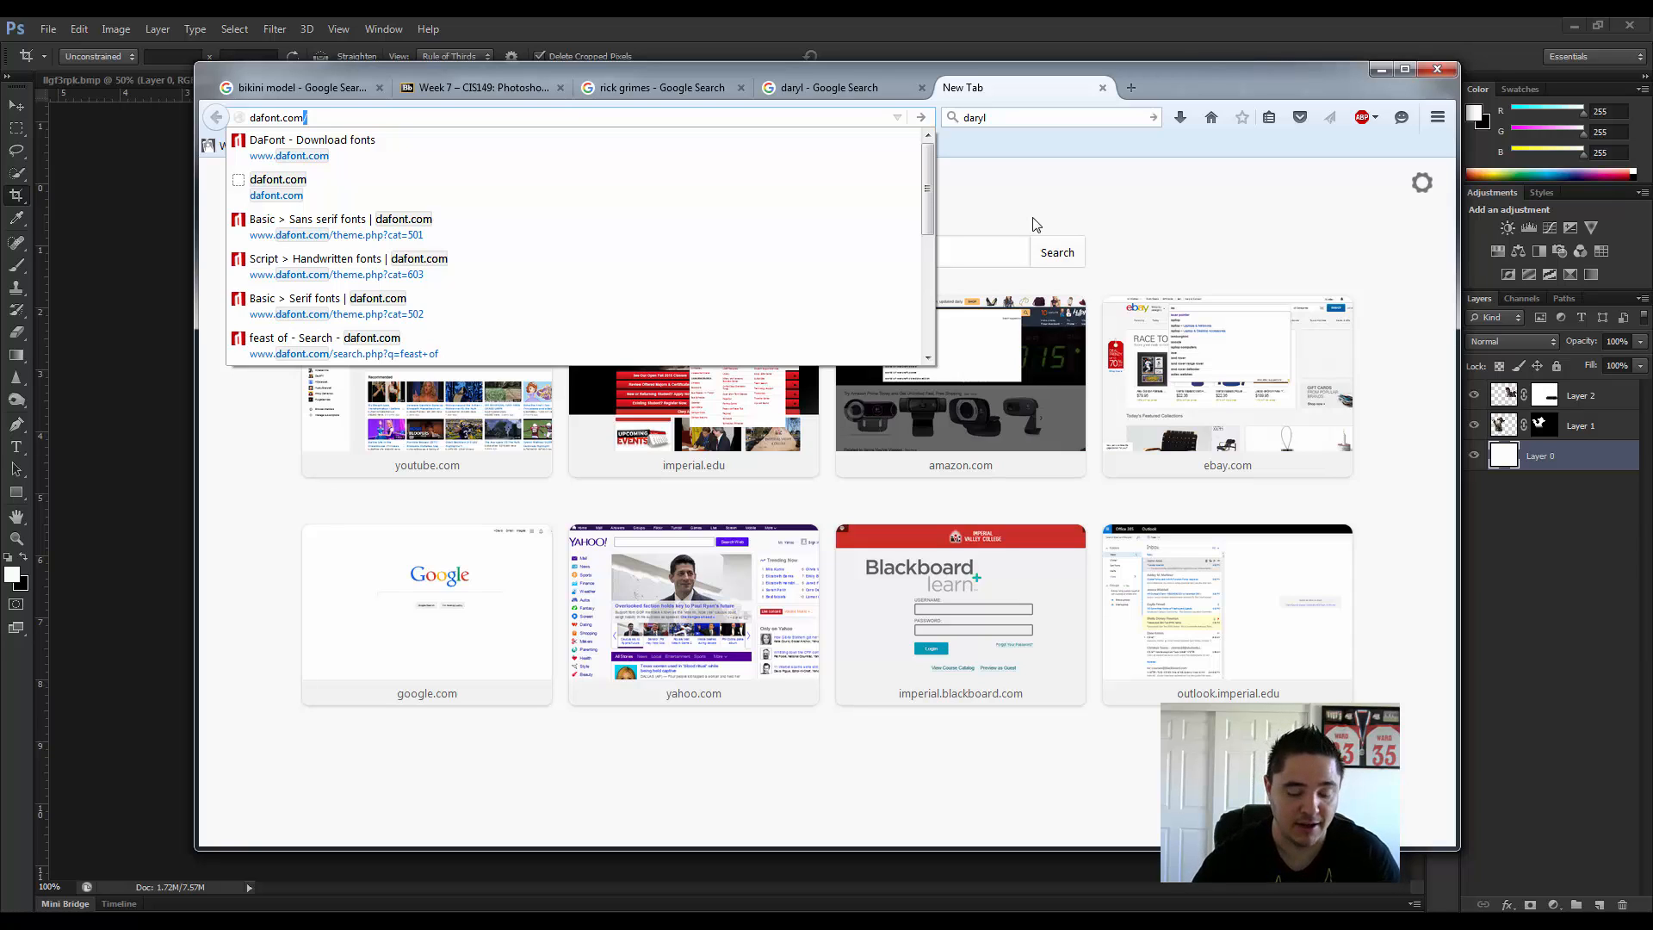
key("Return")
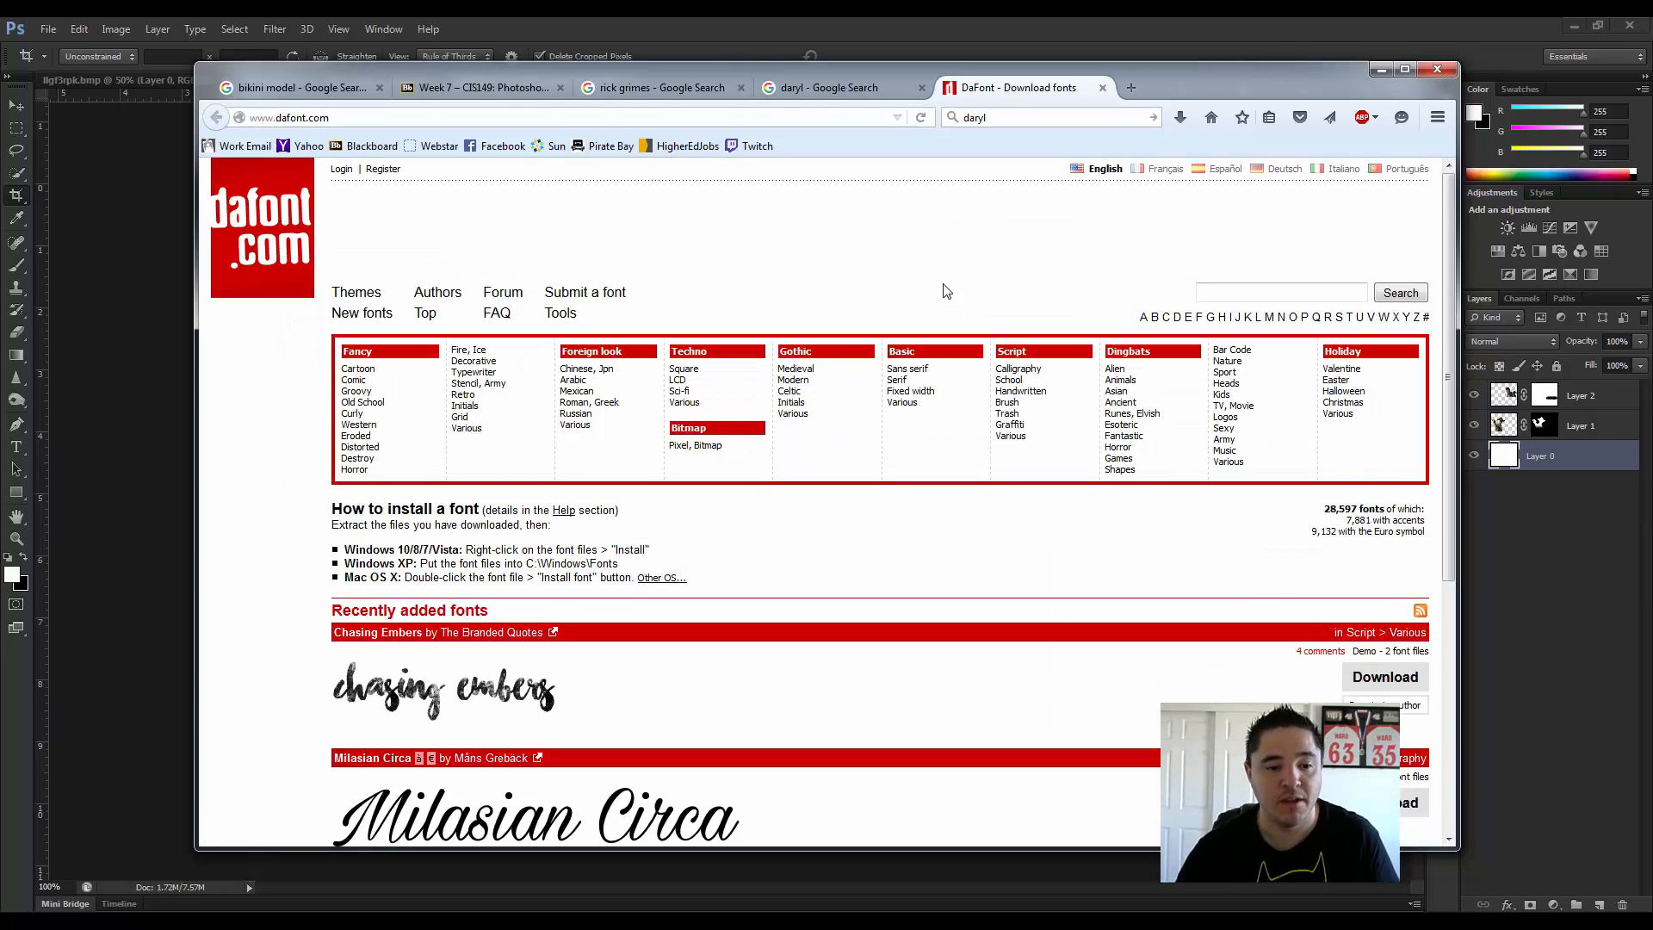
Step: Search the DaFont site for fonts matching "fight"
scroll(748, 508, "down", 6)
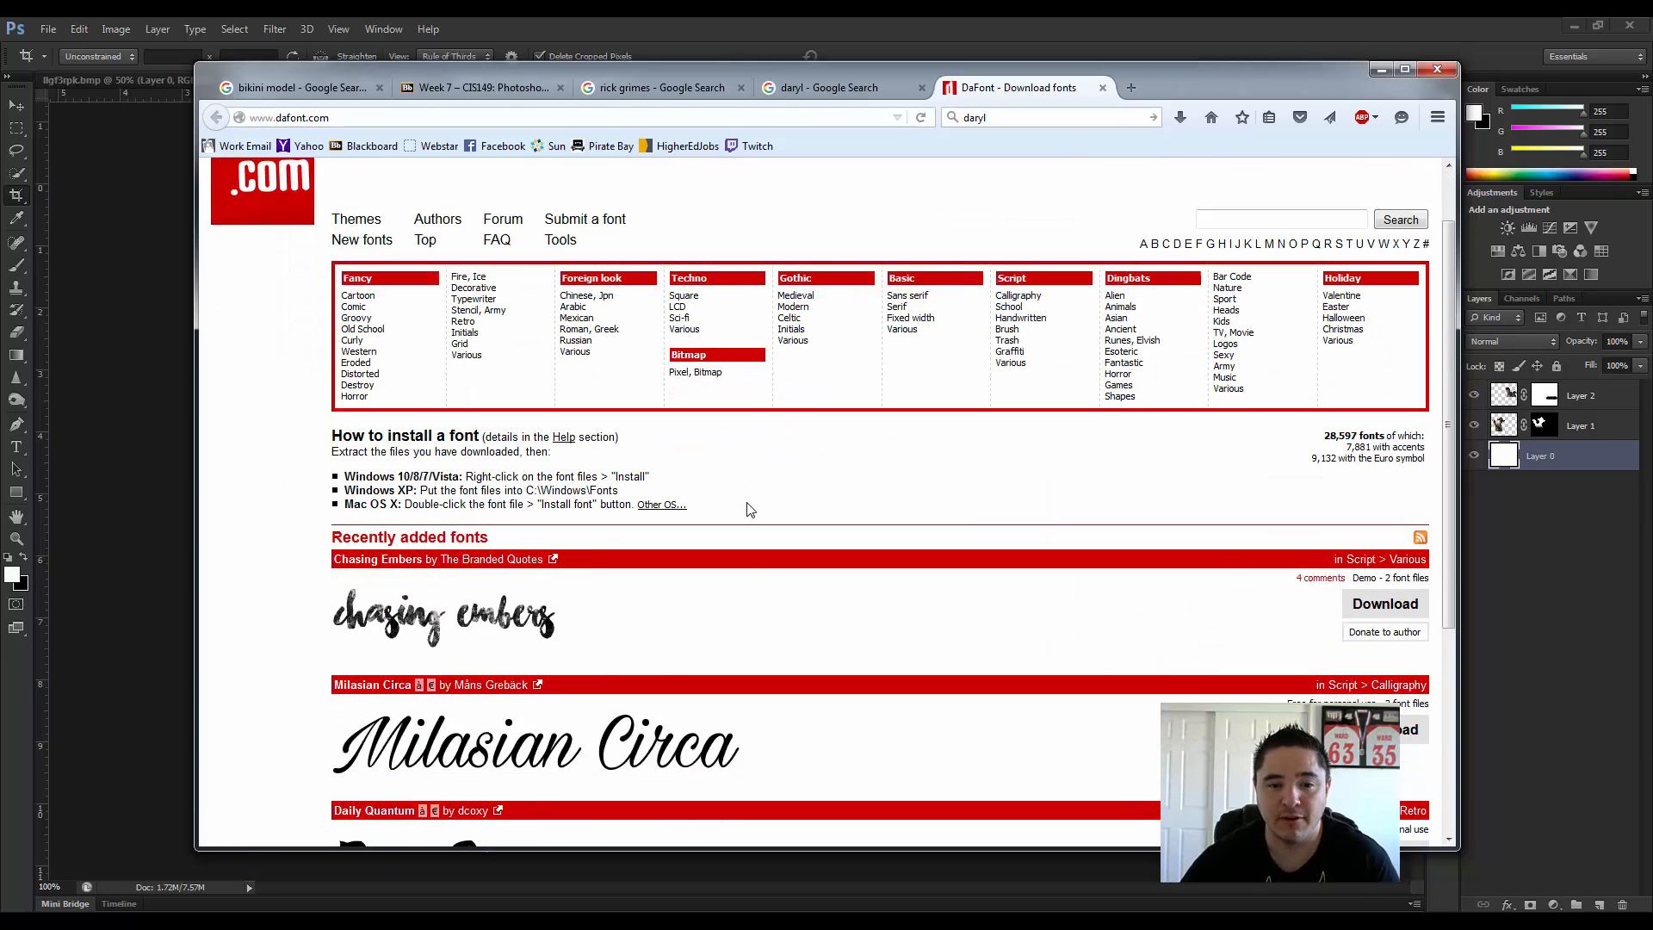
scroll(749, 508, "up", 5)
scroll(774, 510, "up", 2)
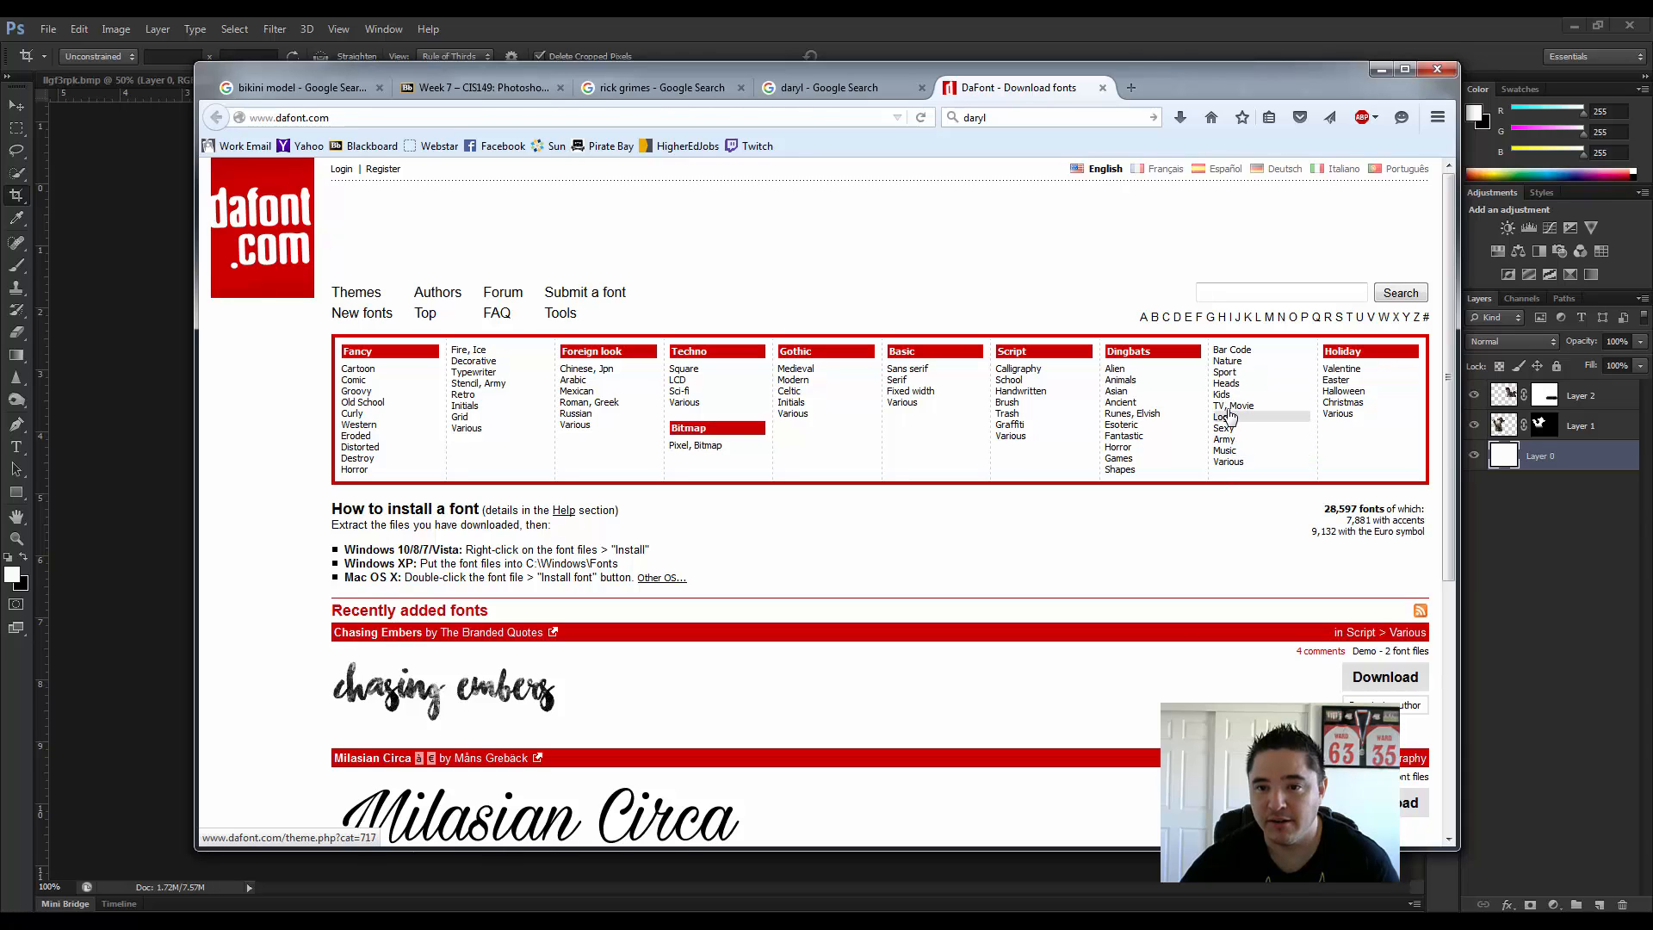
left_click(1266, 291)
type("figh")
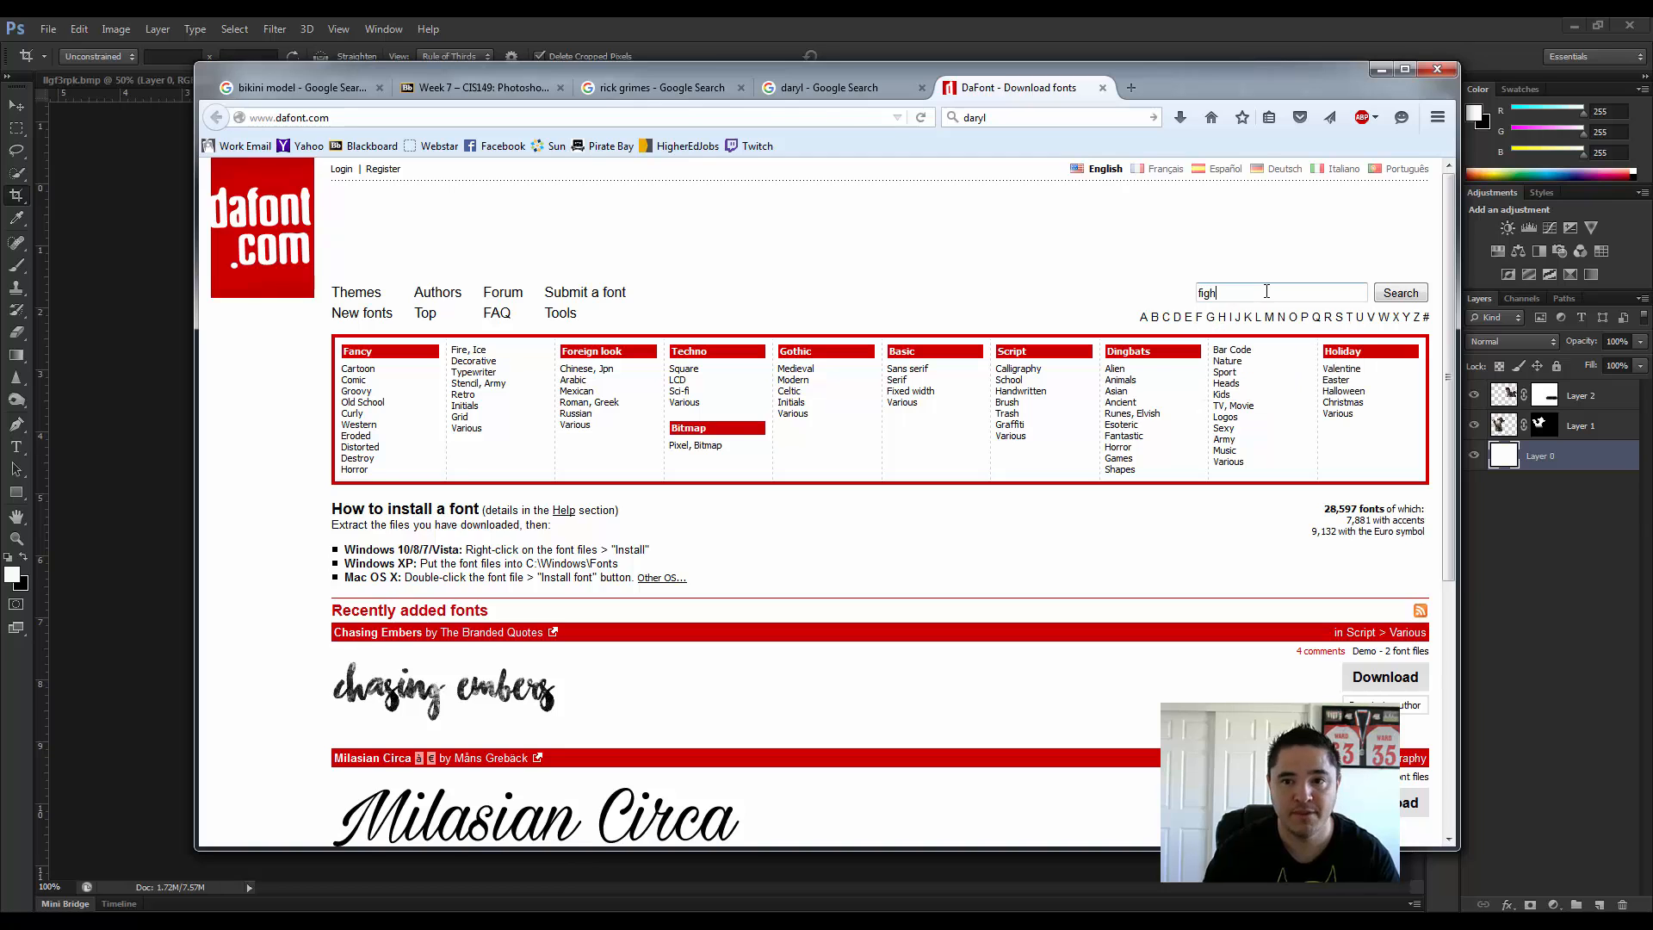
type("t")
key("Return")
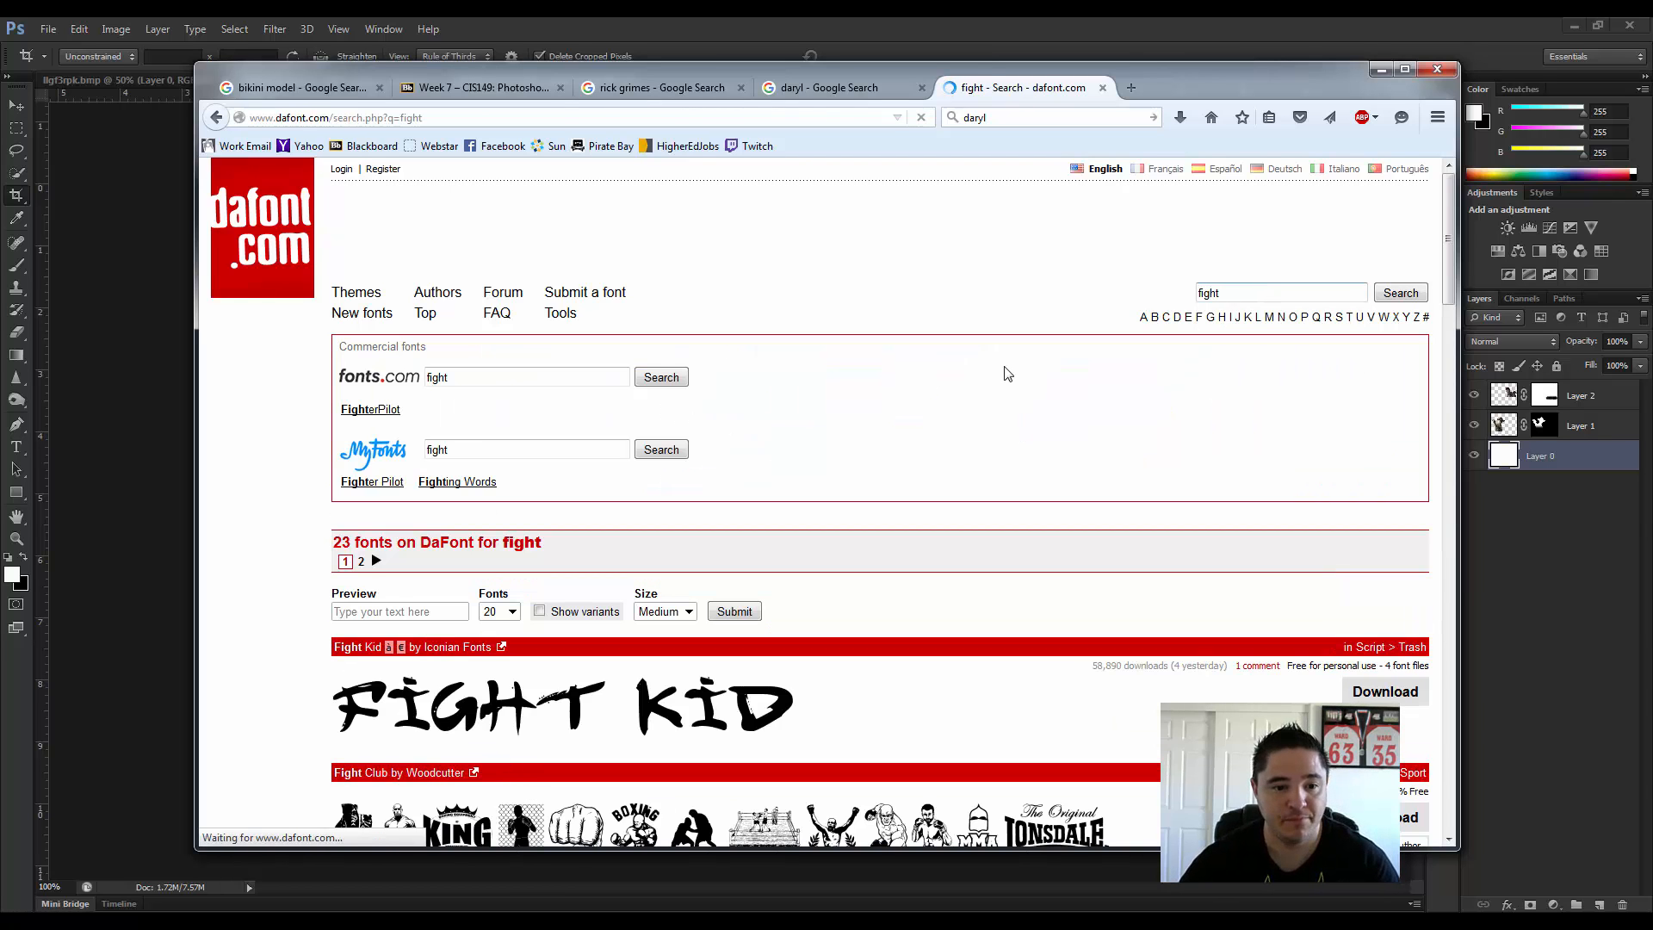
Step: Examine the font previews on both pages of the "fight" results for a suitable lettering style
scroll(758, 517, "down", 5)
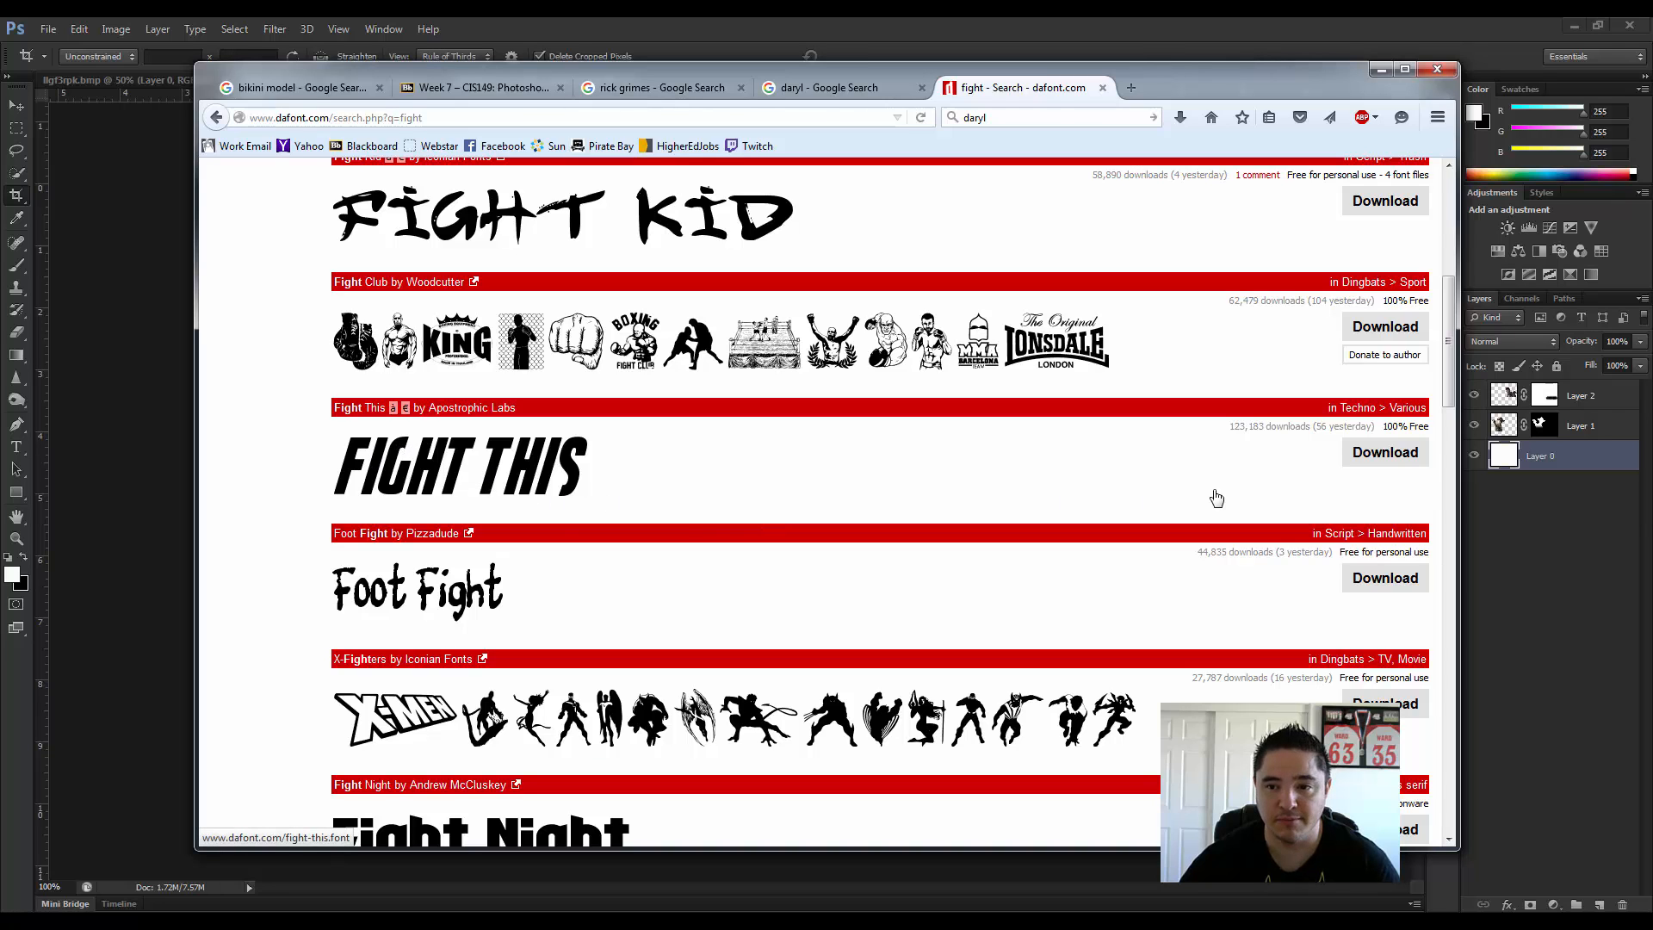
scroll(436, 512, "down", 2)
scroll(435, 512, "down", 2)
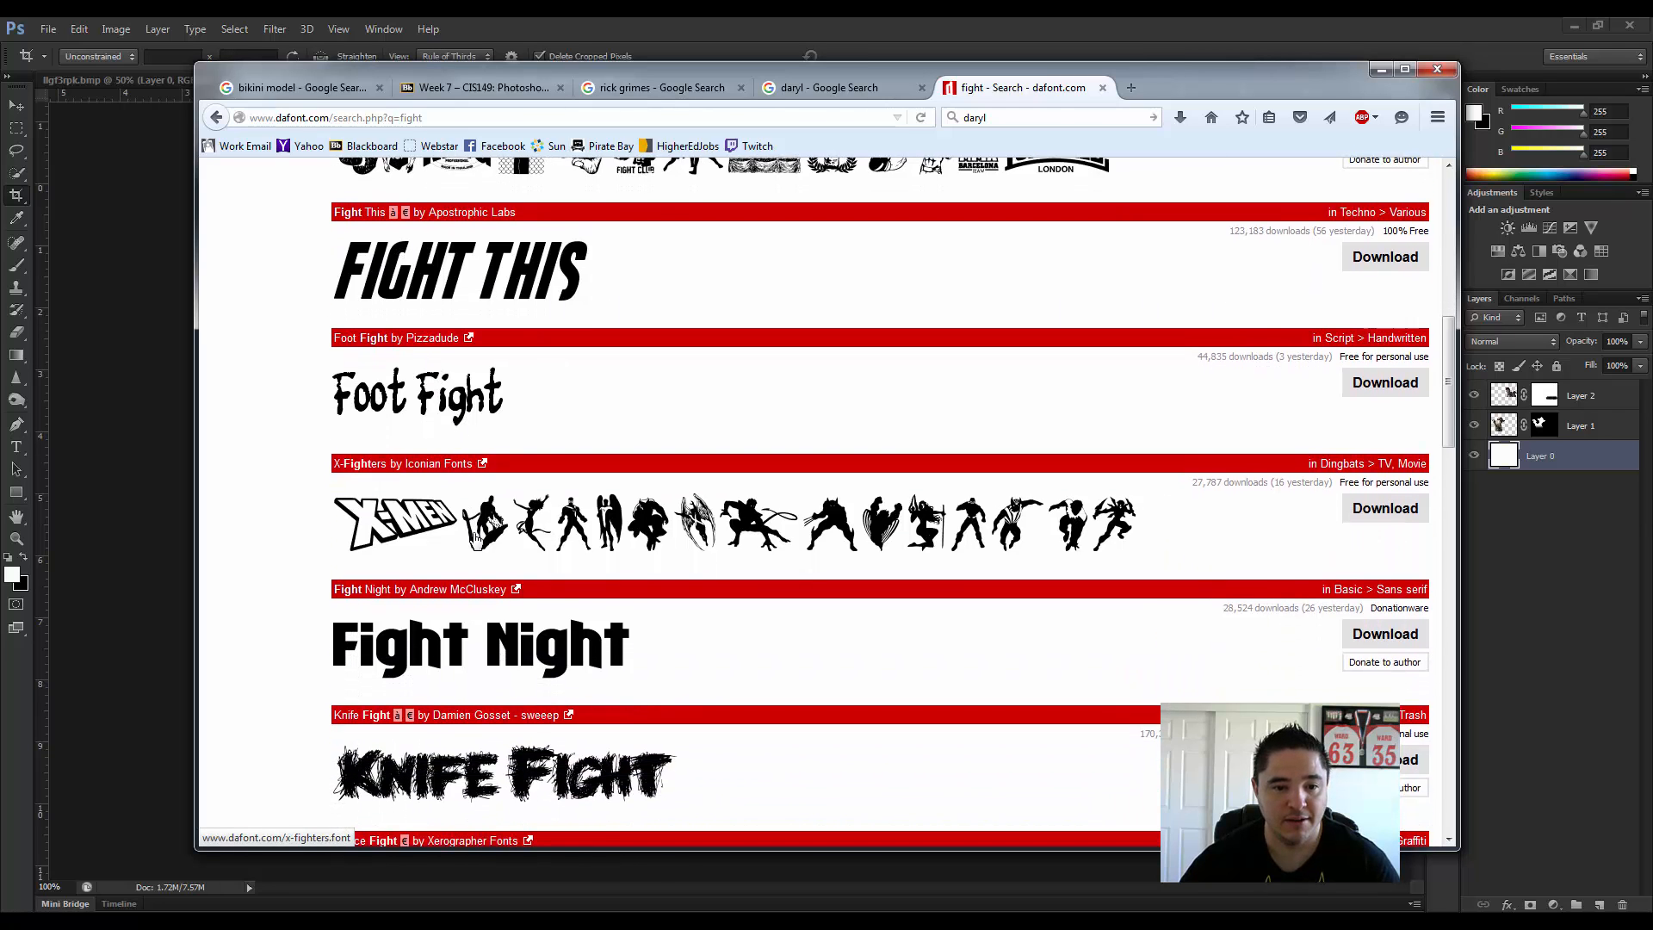
scroll(497, 666, "down", 5)
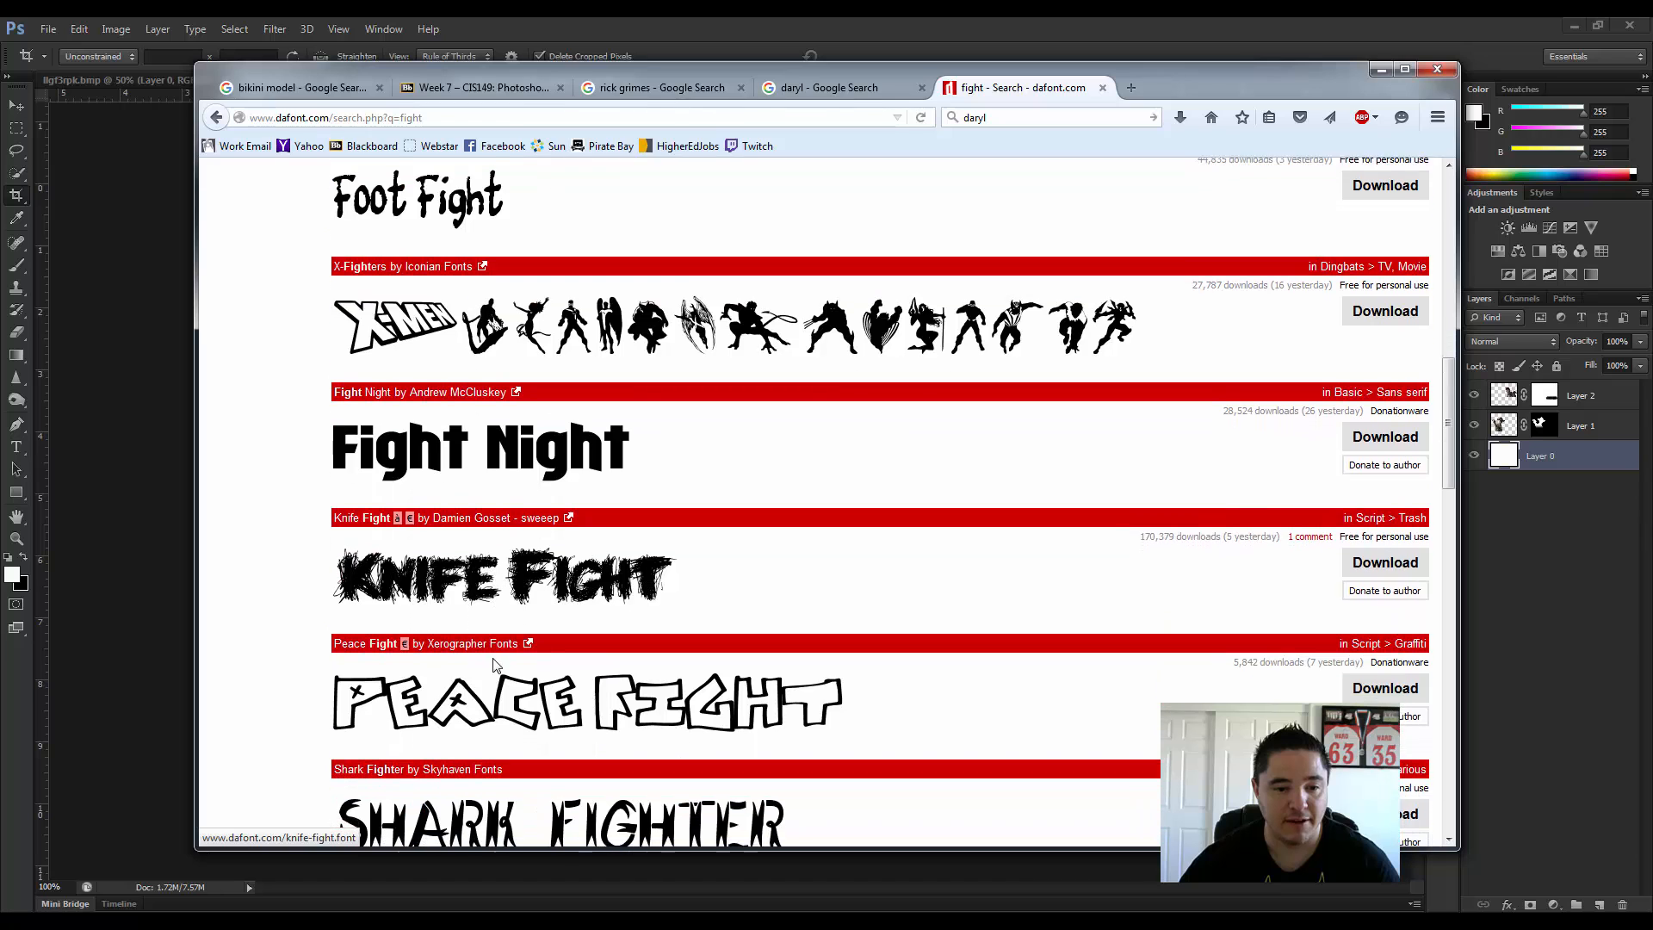
scroll(495, 663, "down", 6)
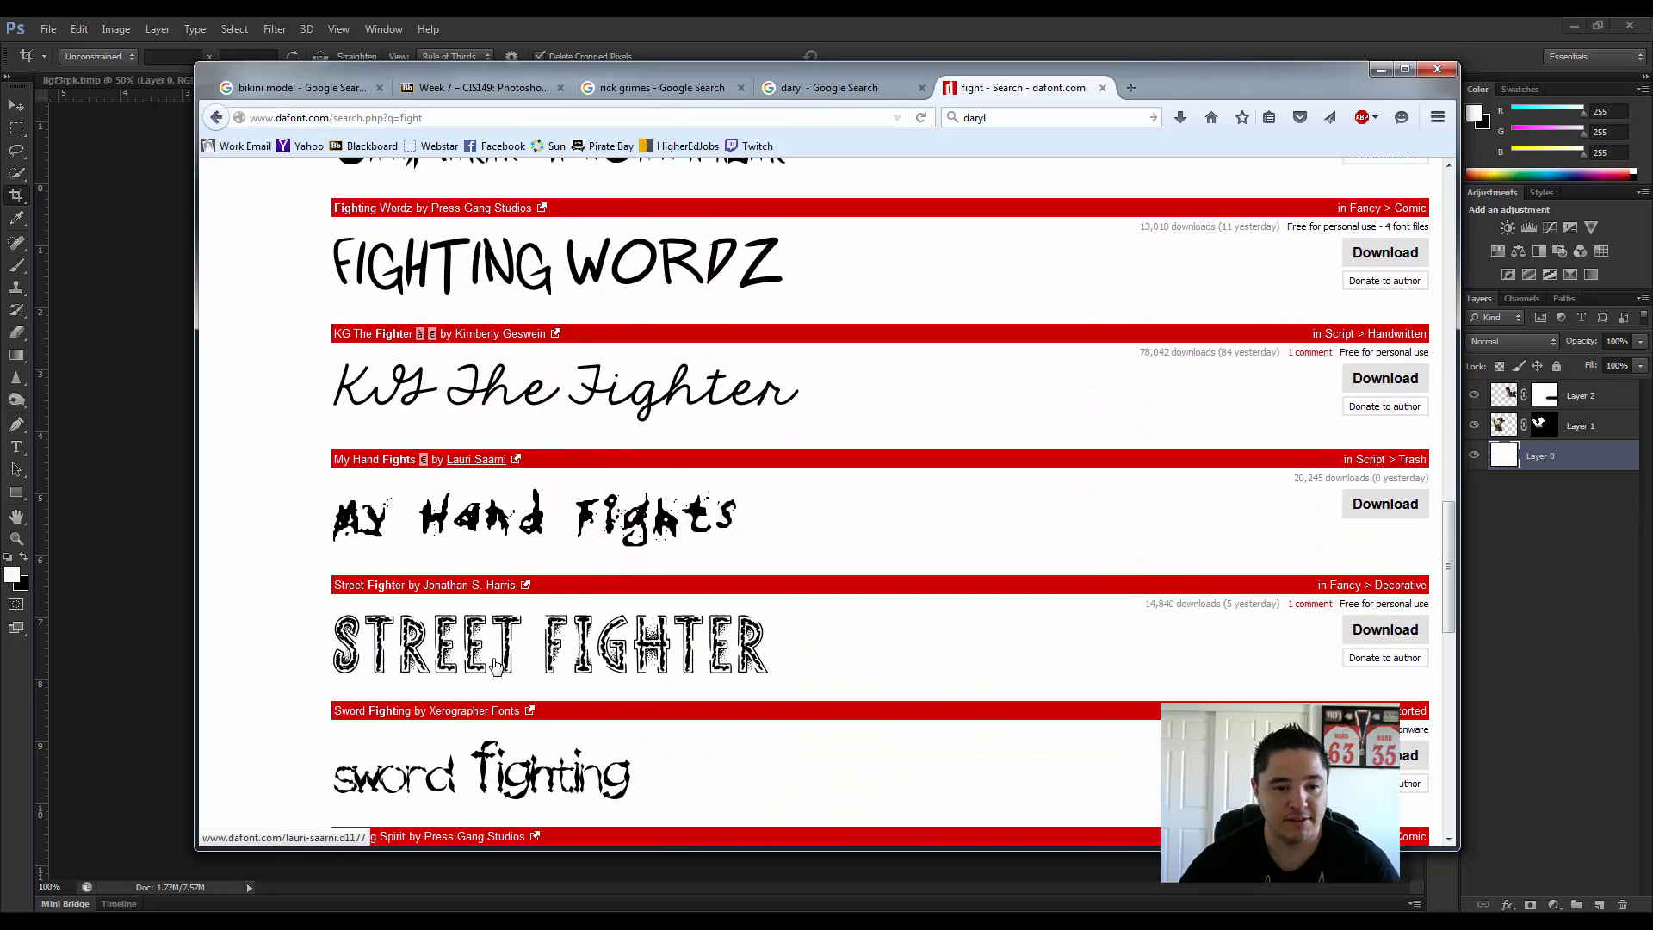
scroll(495, 664, "down", 5)
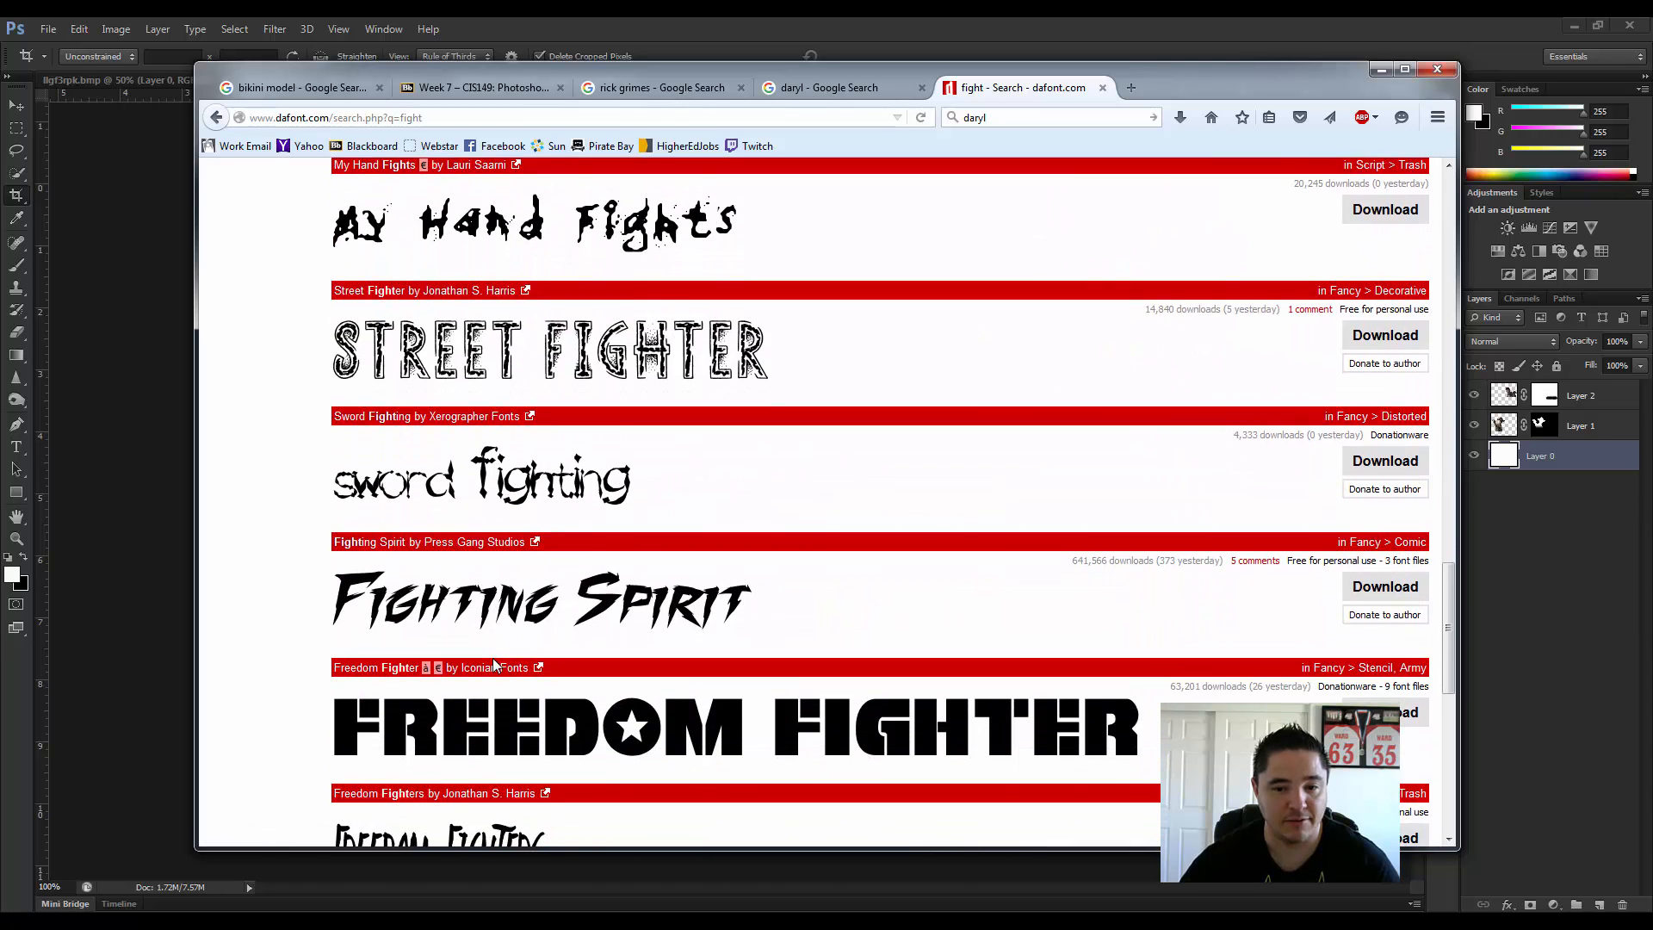
scroll(495, 664, "down", 4)
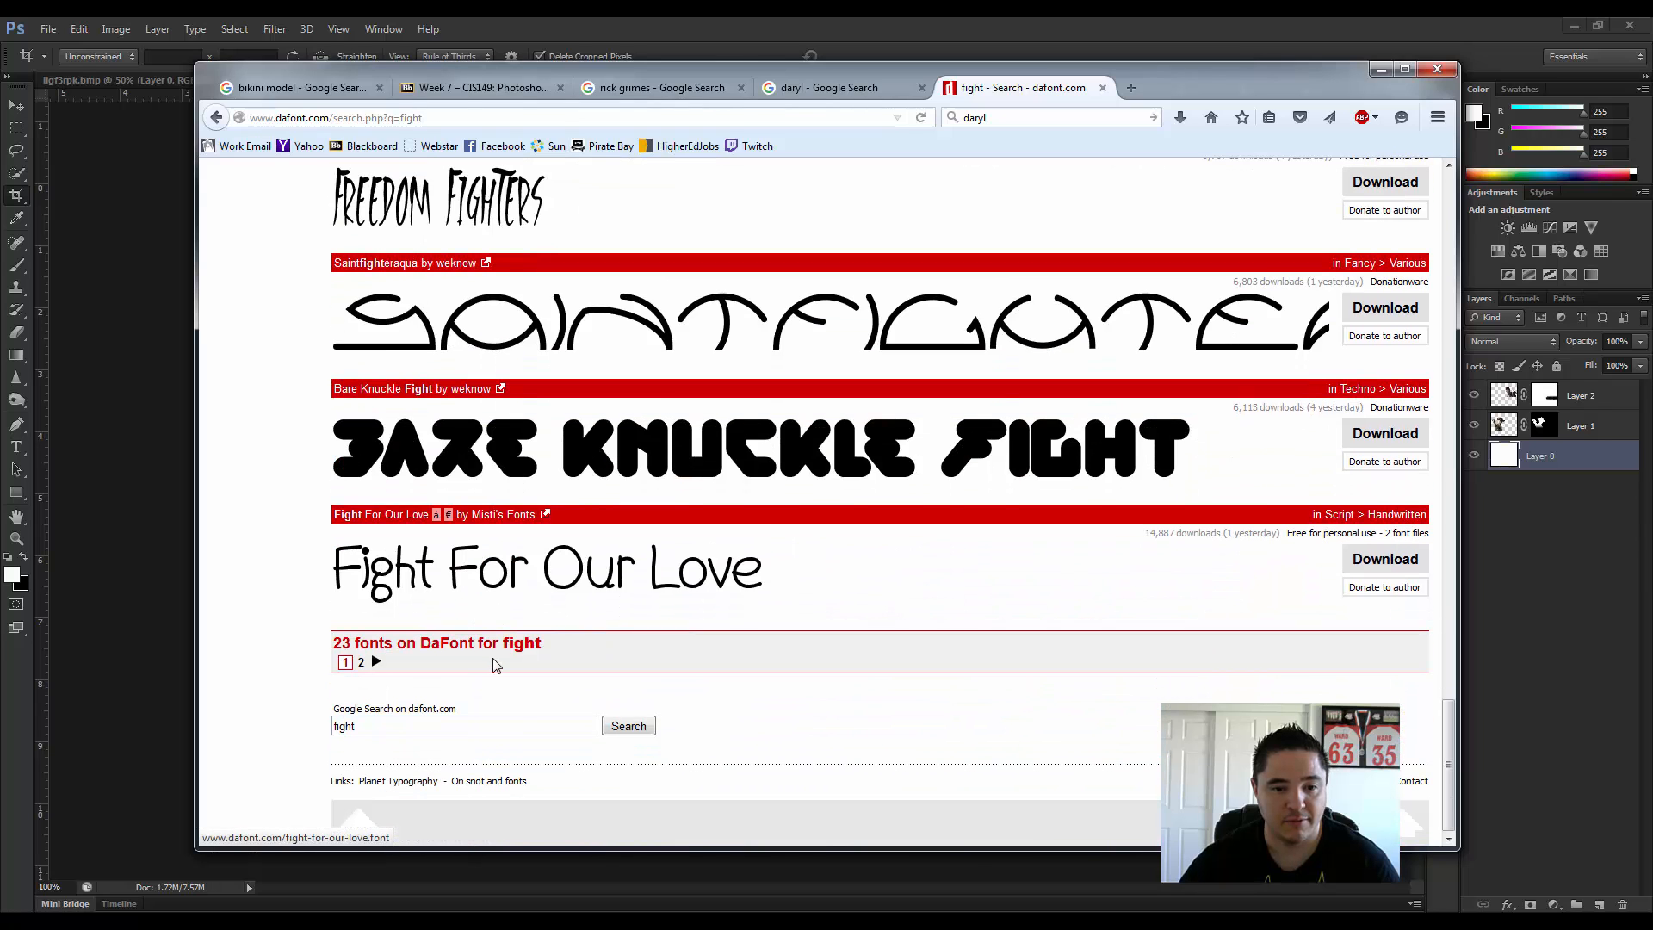
left_click(361, 662)
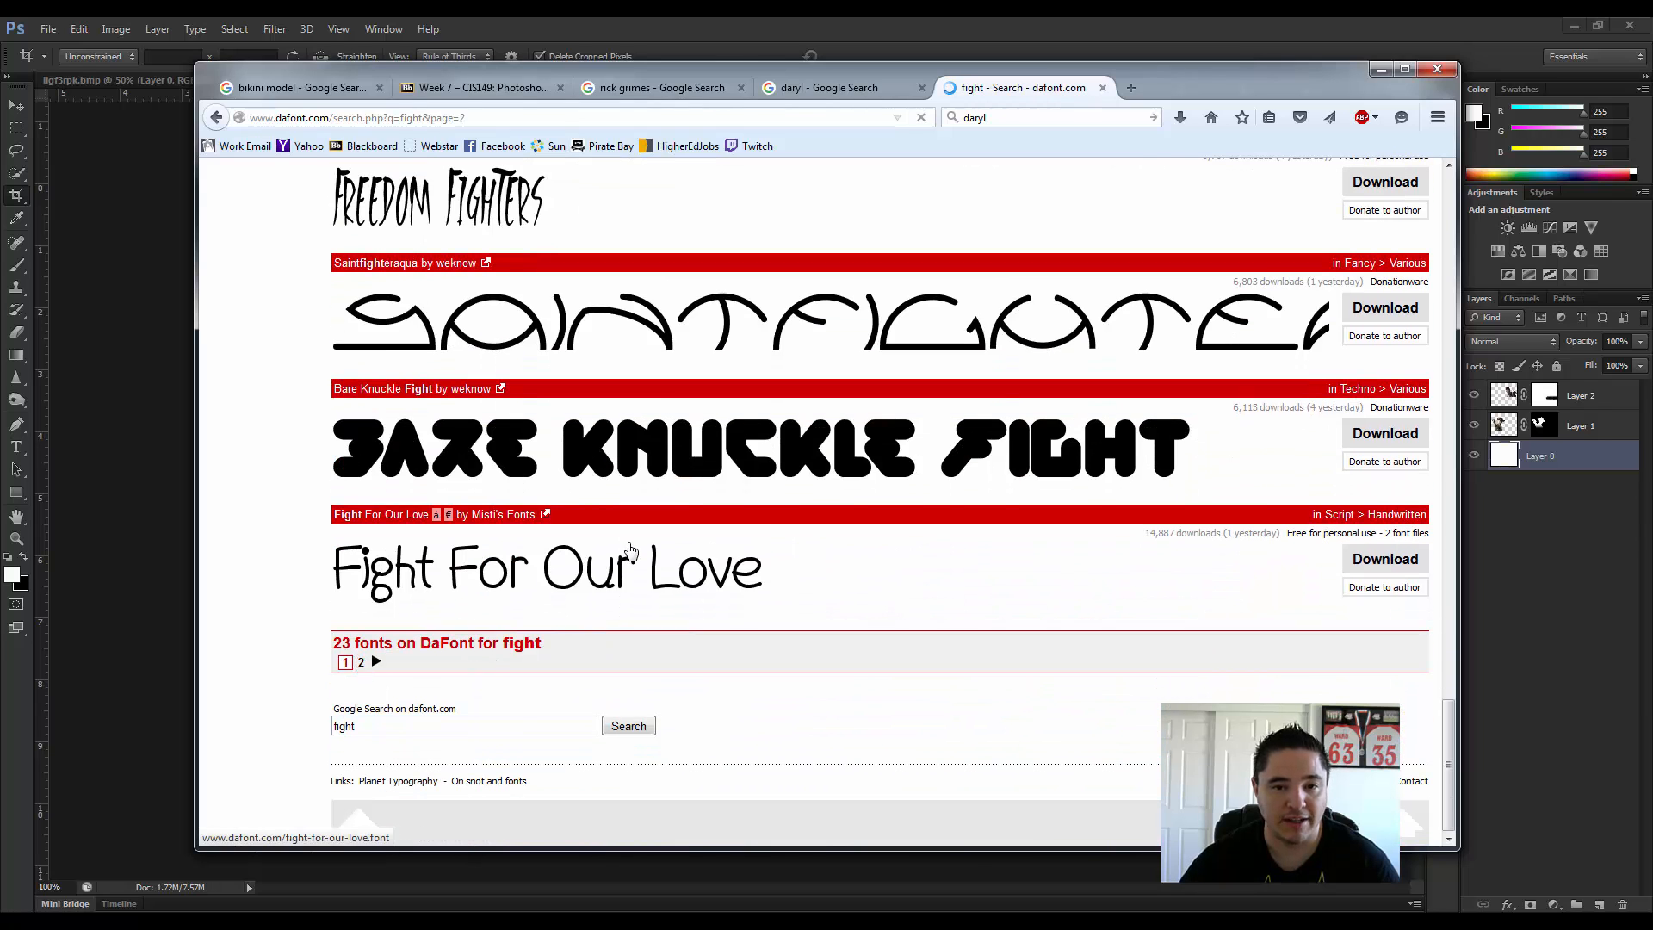
scroll(553, 606, "down", 3)
scroll(556, 608, "up", 3)
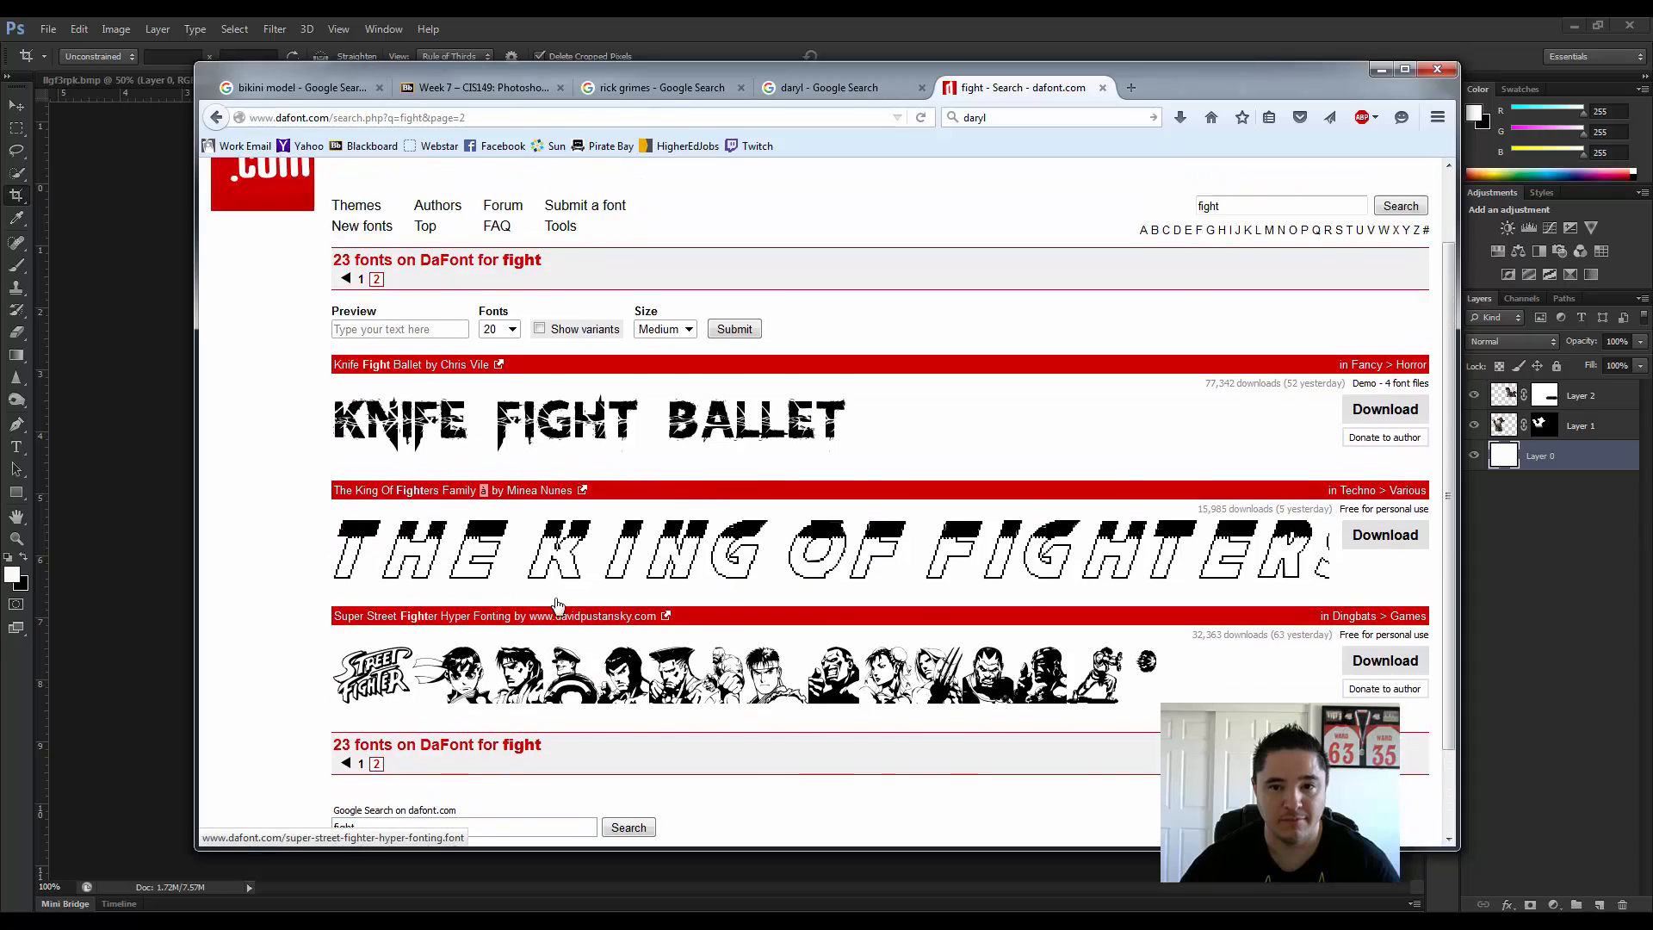
Step: Replace the DaFont search term with "walking dead" and run the search
left_click_drag(1254, 295, 997, 302)
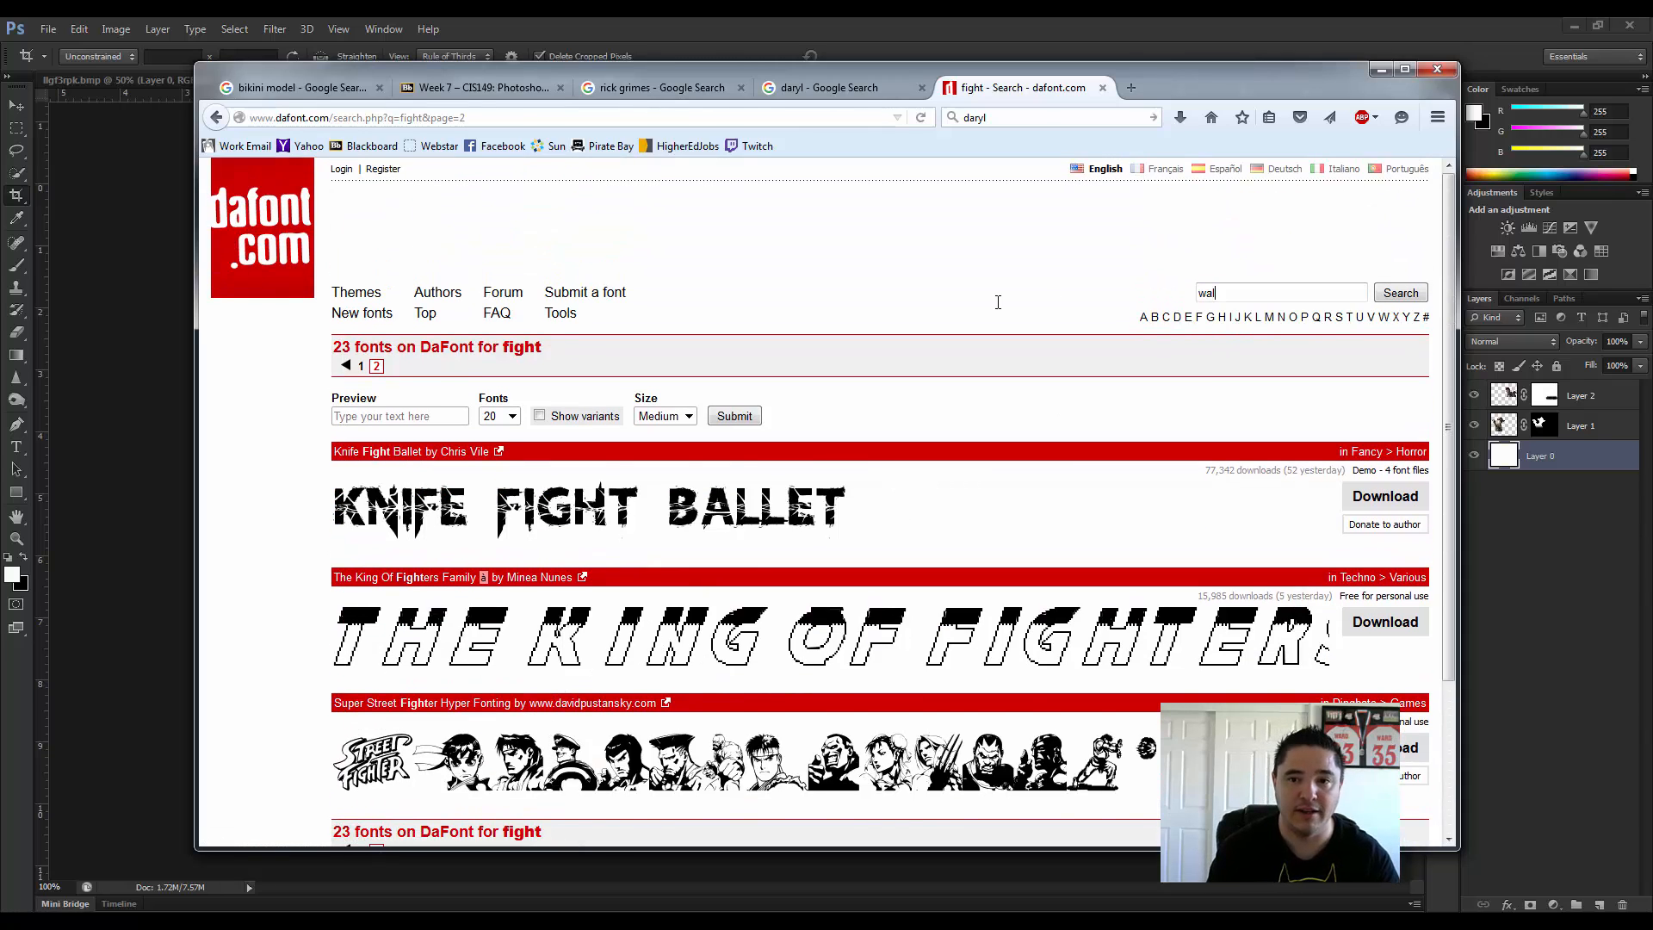
type("walking dead")
key("Return")
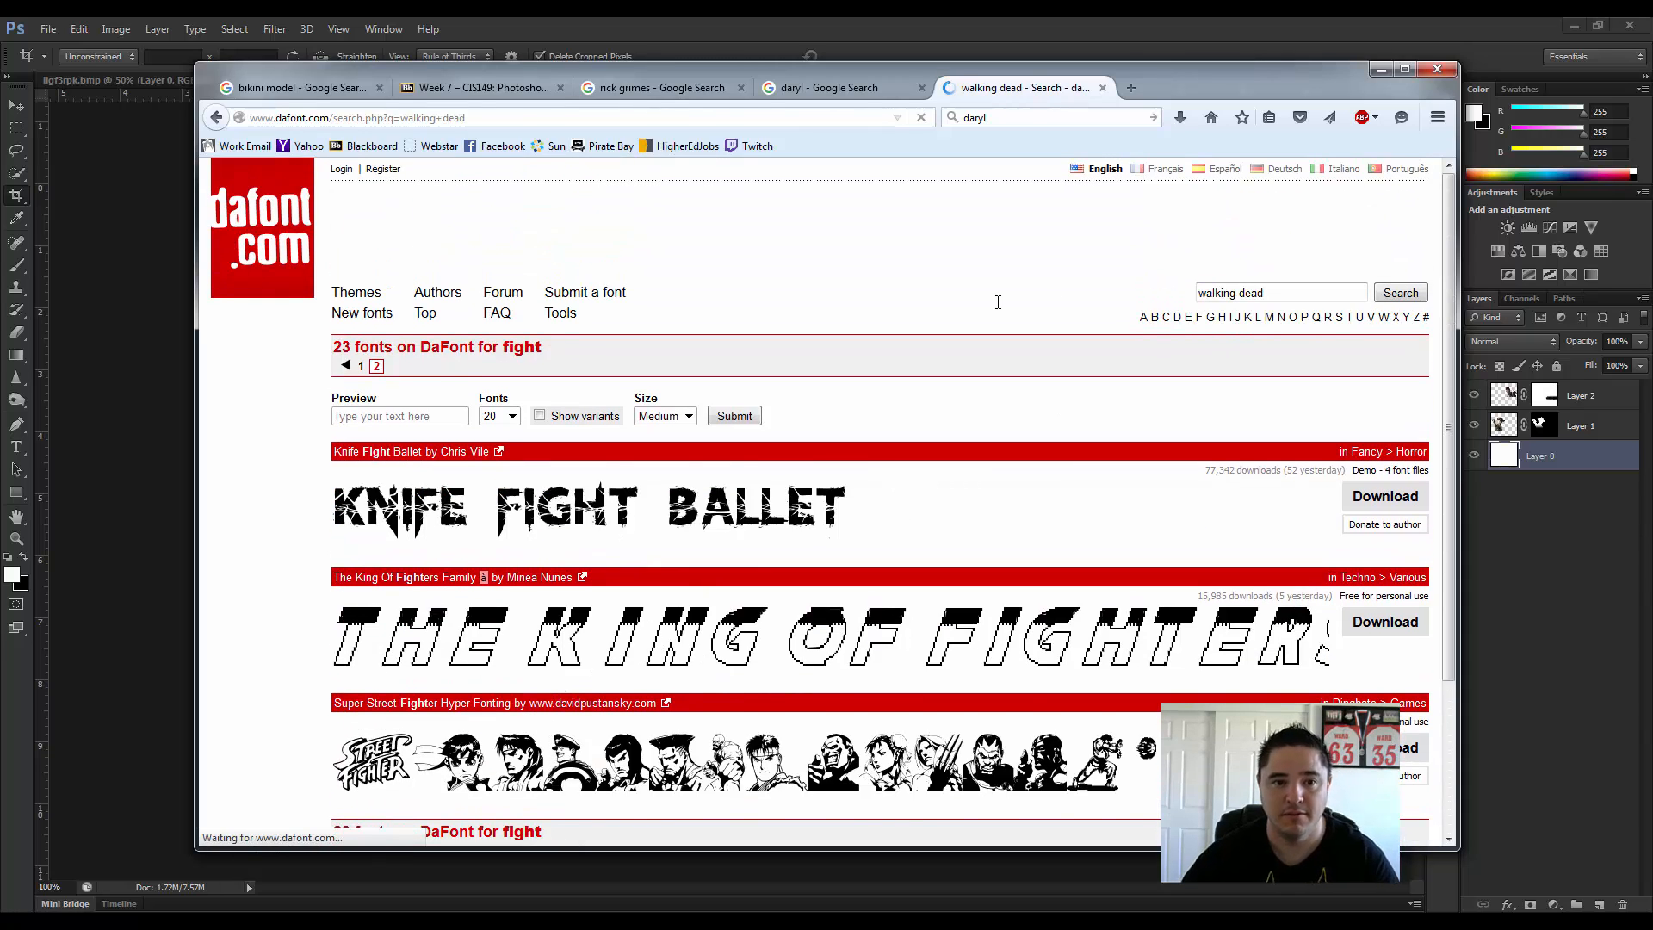
Step: Download the Dead Font Walking font and open its zip archive with Windows Explorer
scroll(611, 613, "down", 1)
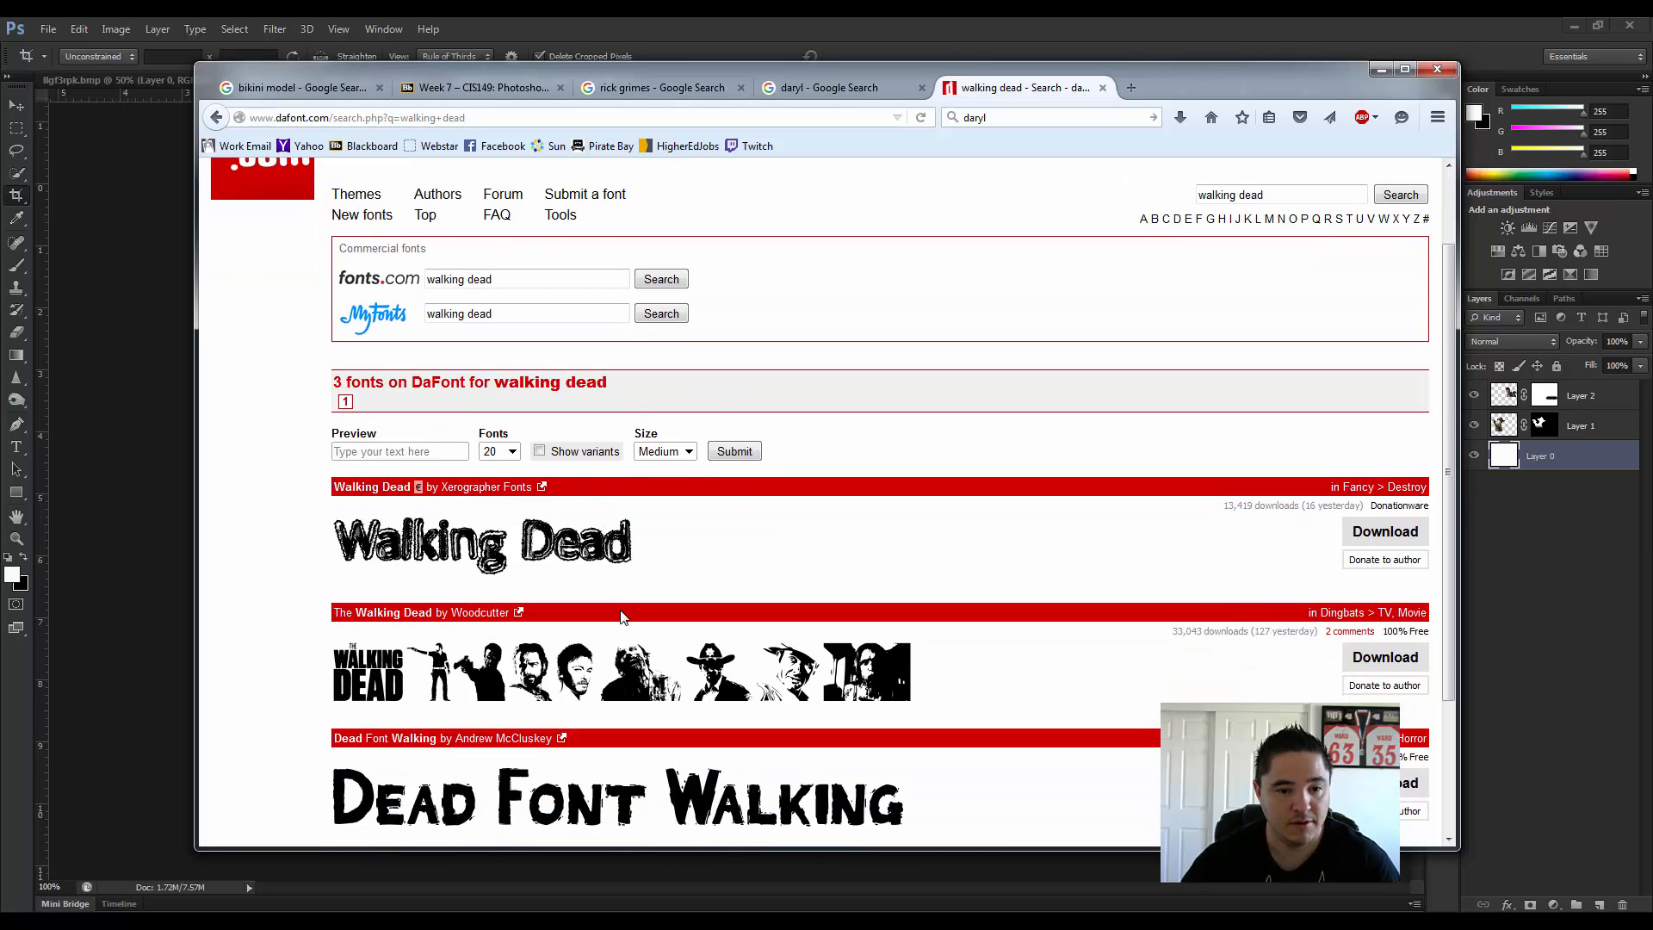
scroll(562, 659, "down", 1)
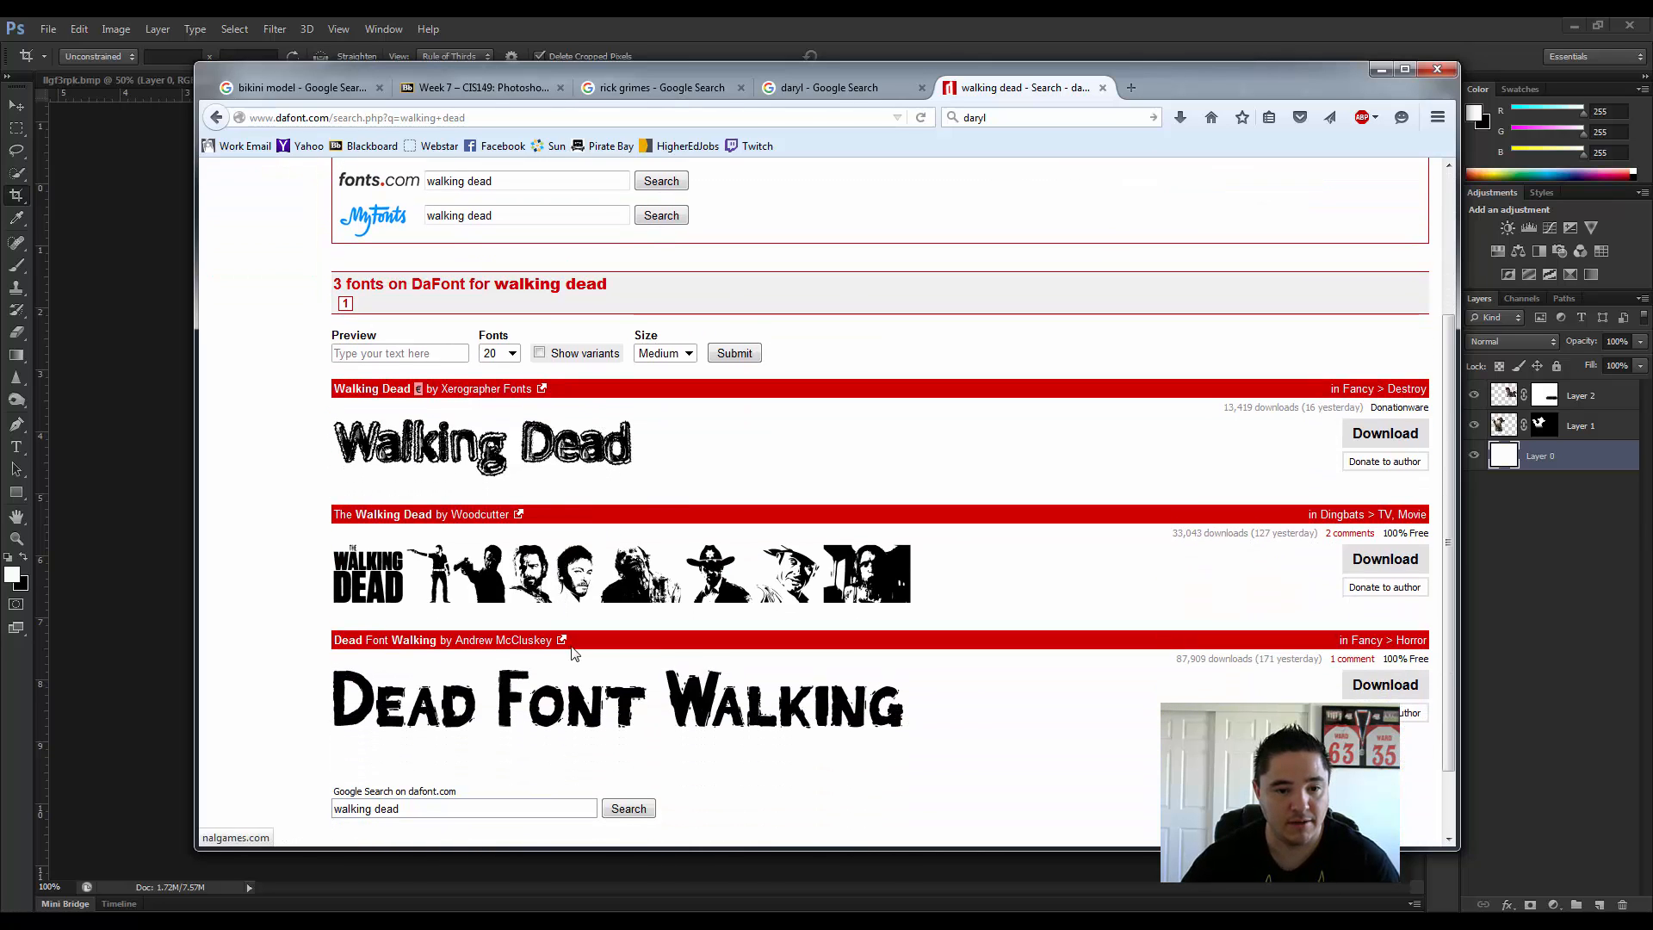
scroll(521, 572, "down", 1)
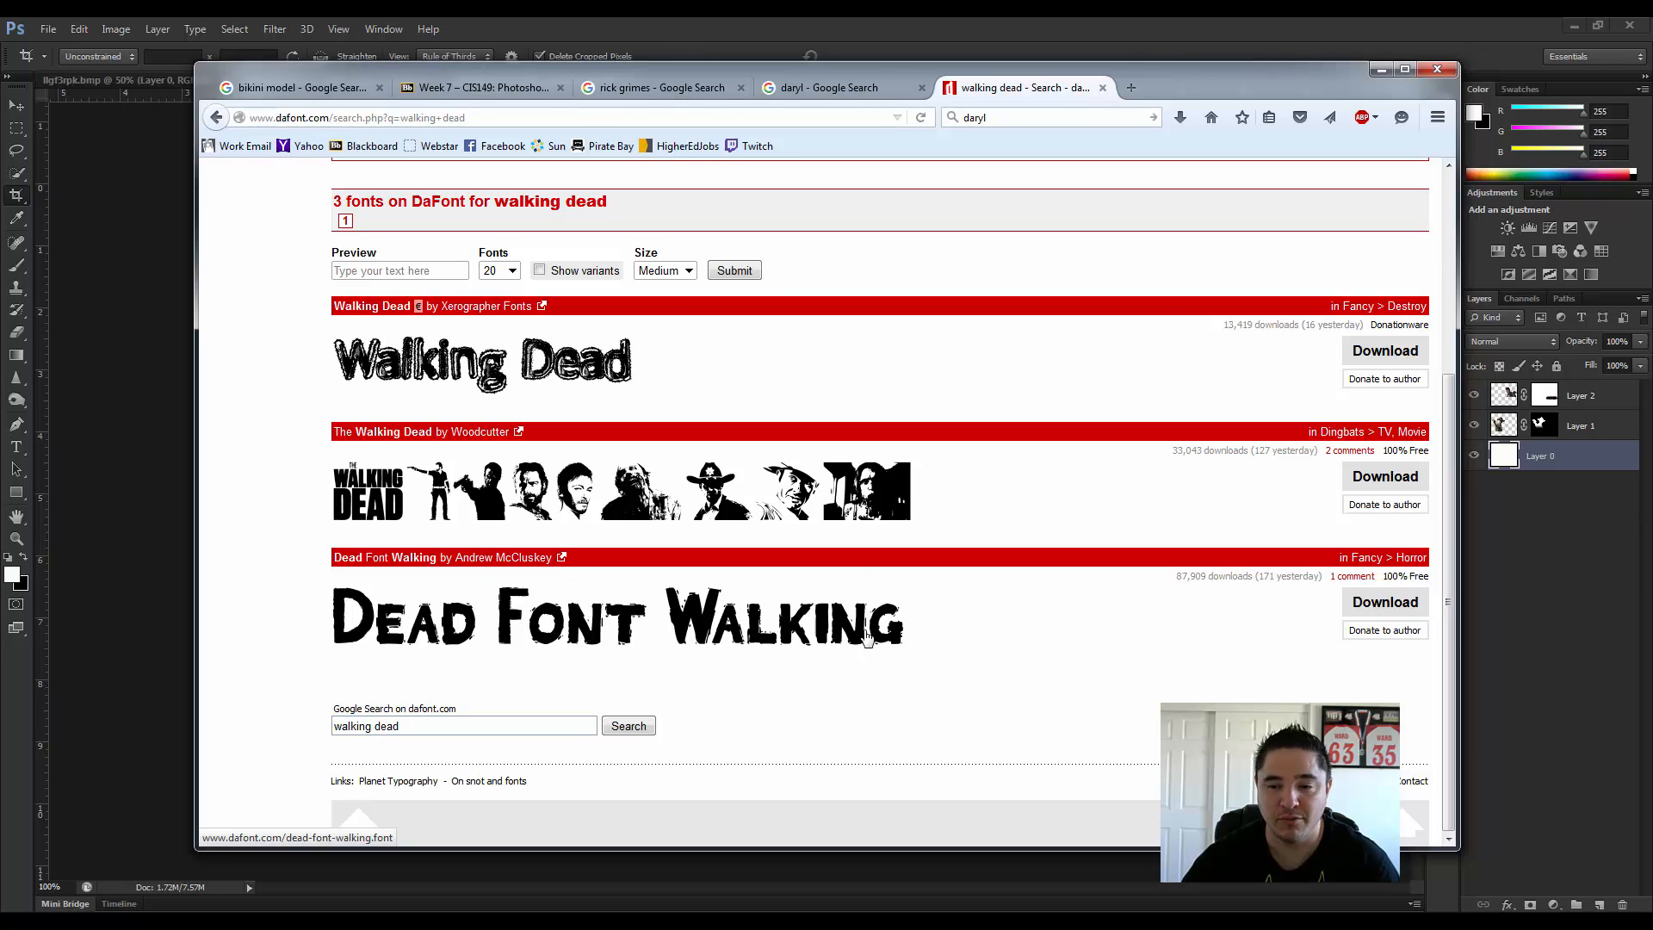
left_click(1388, 603)
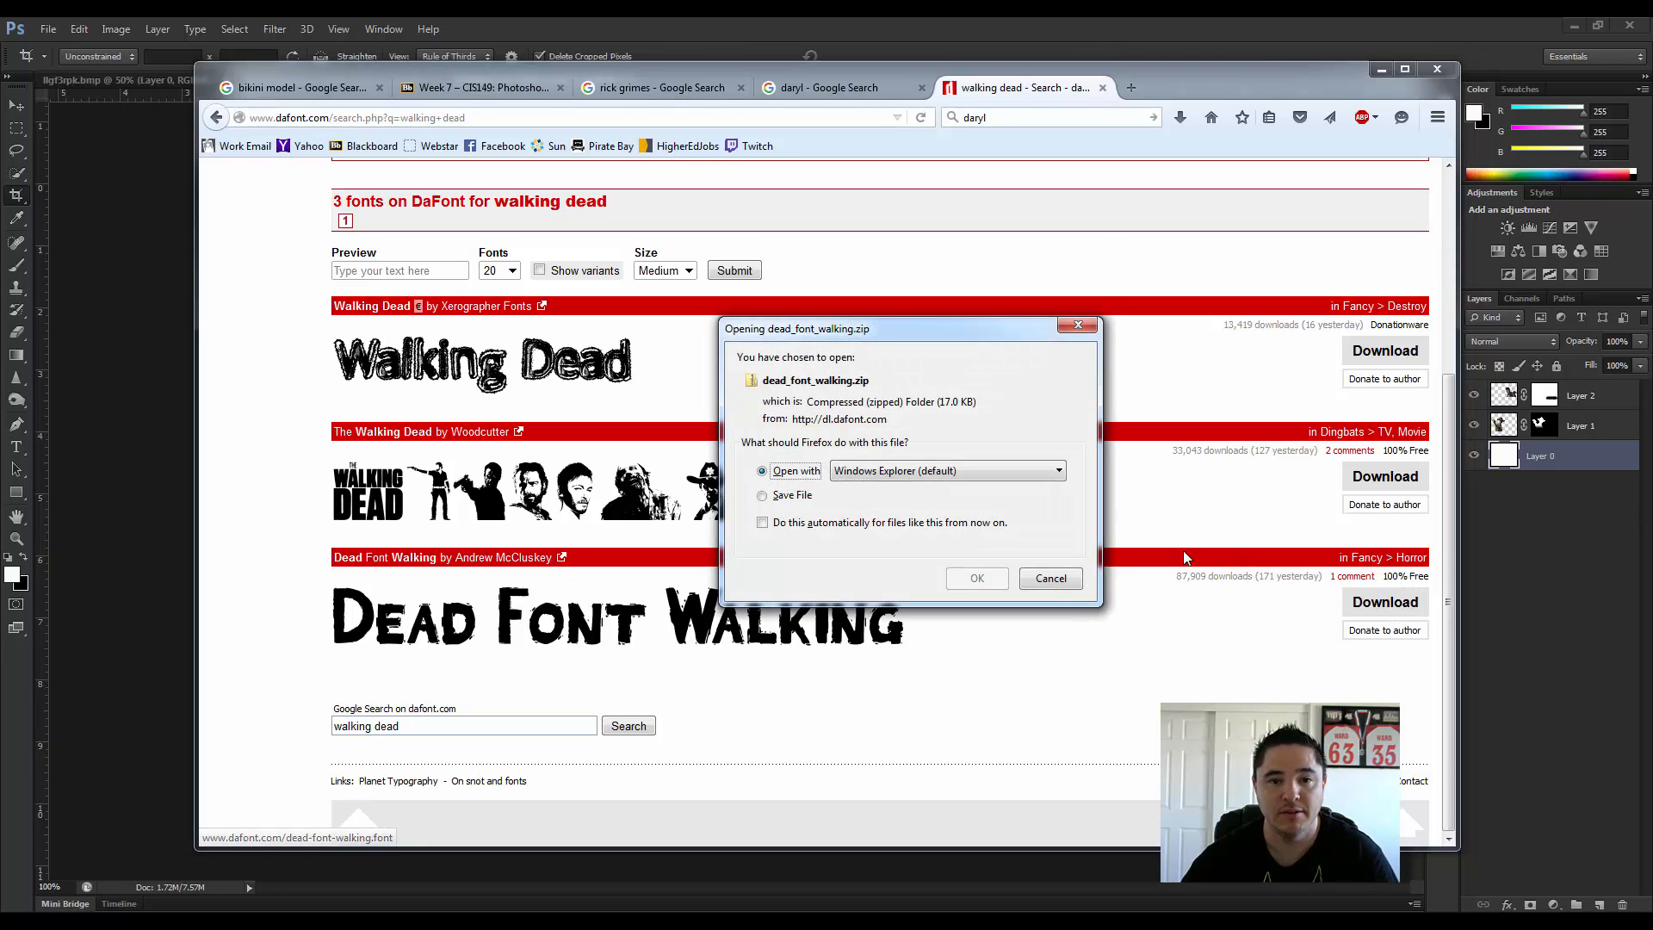
left_click(978, 580)
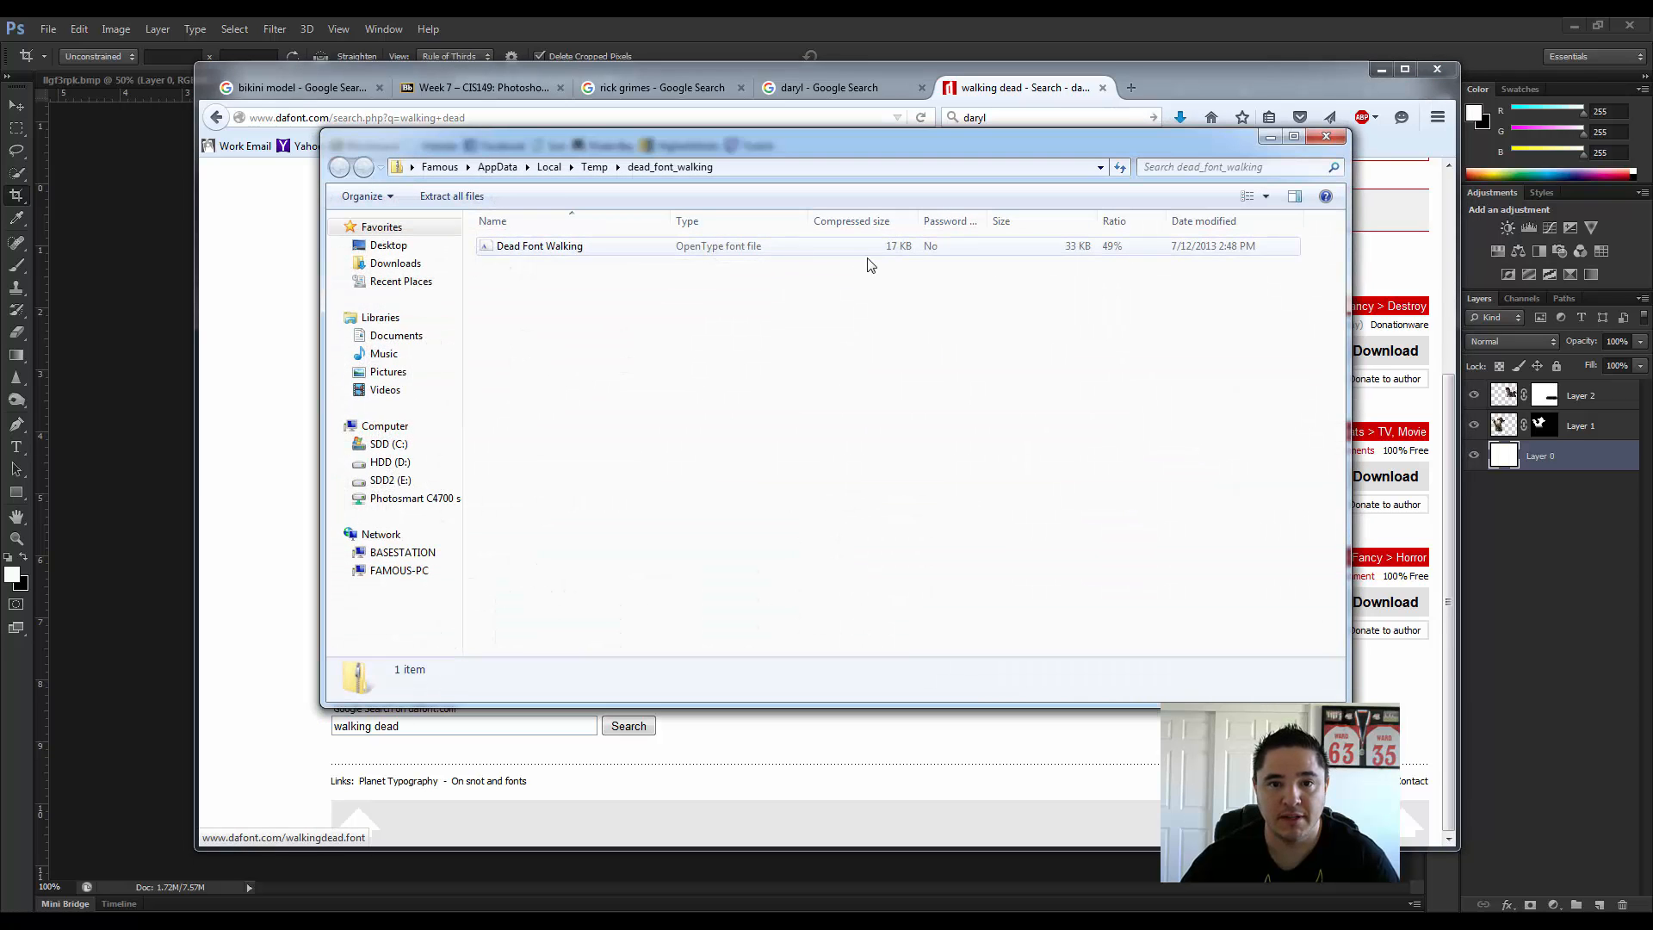
Step: Install the Dead Font Walking OpenType file from the archive and switch back to Photoshop
left_click(705, 249)
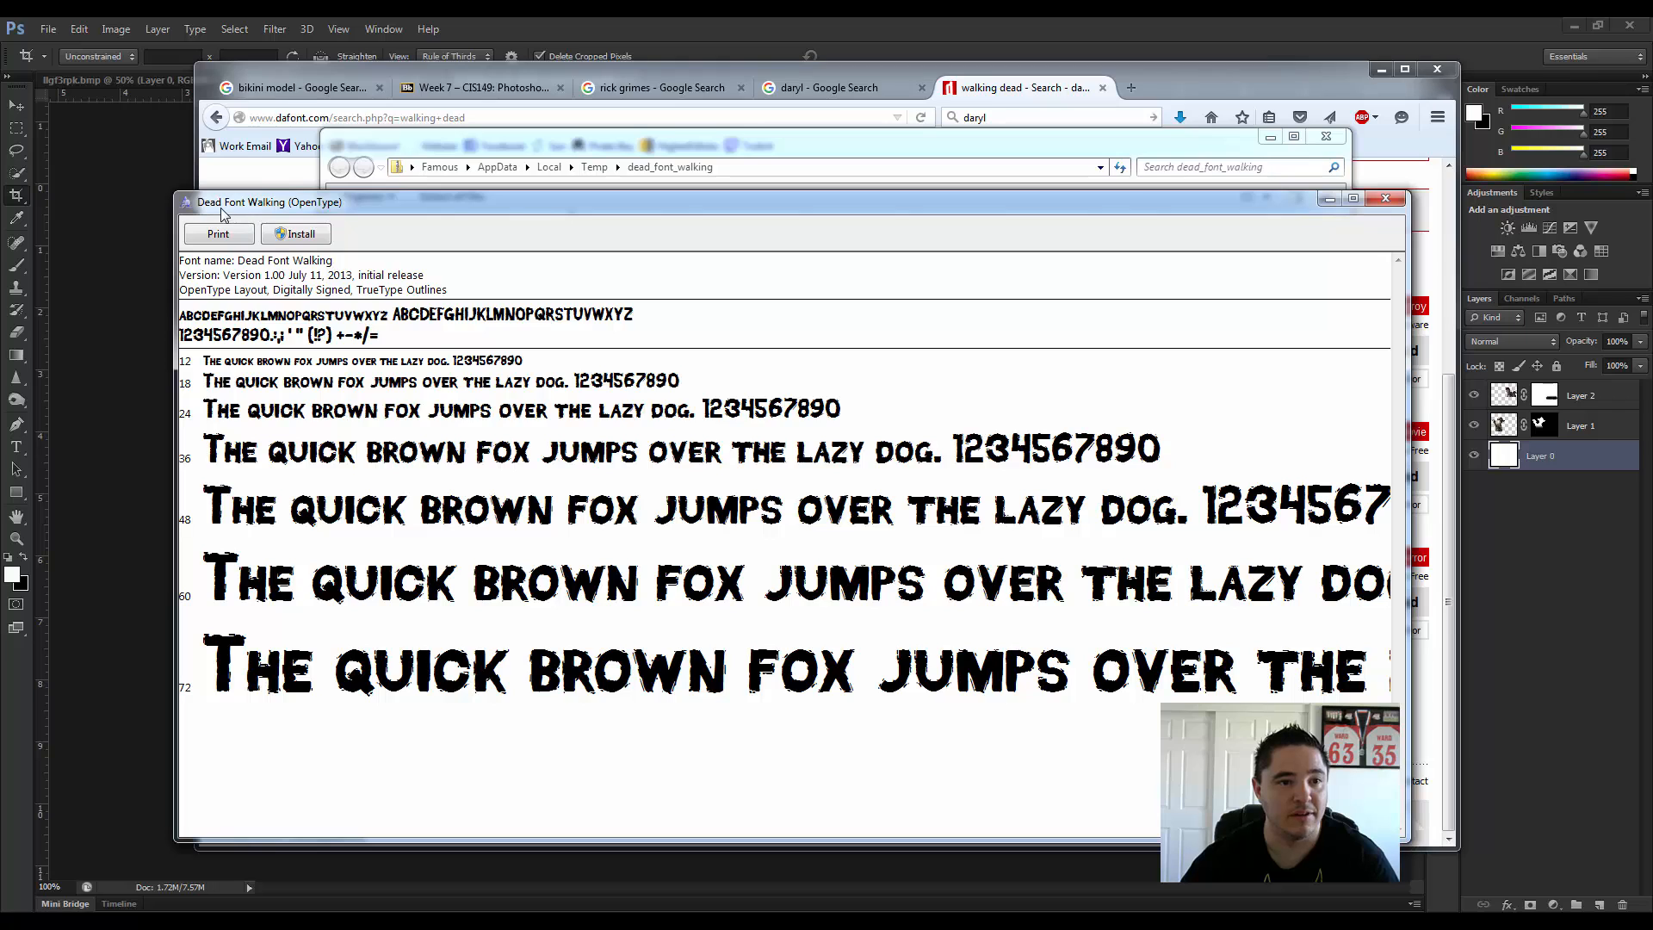
left_click(301, 238)
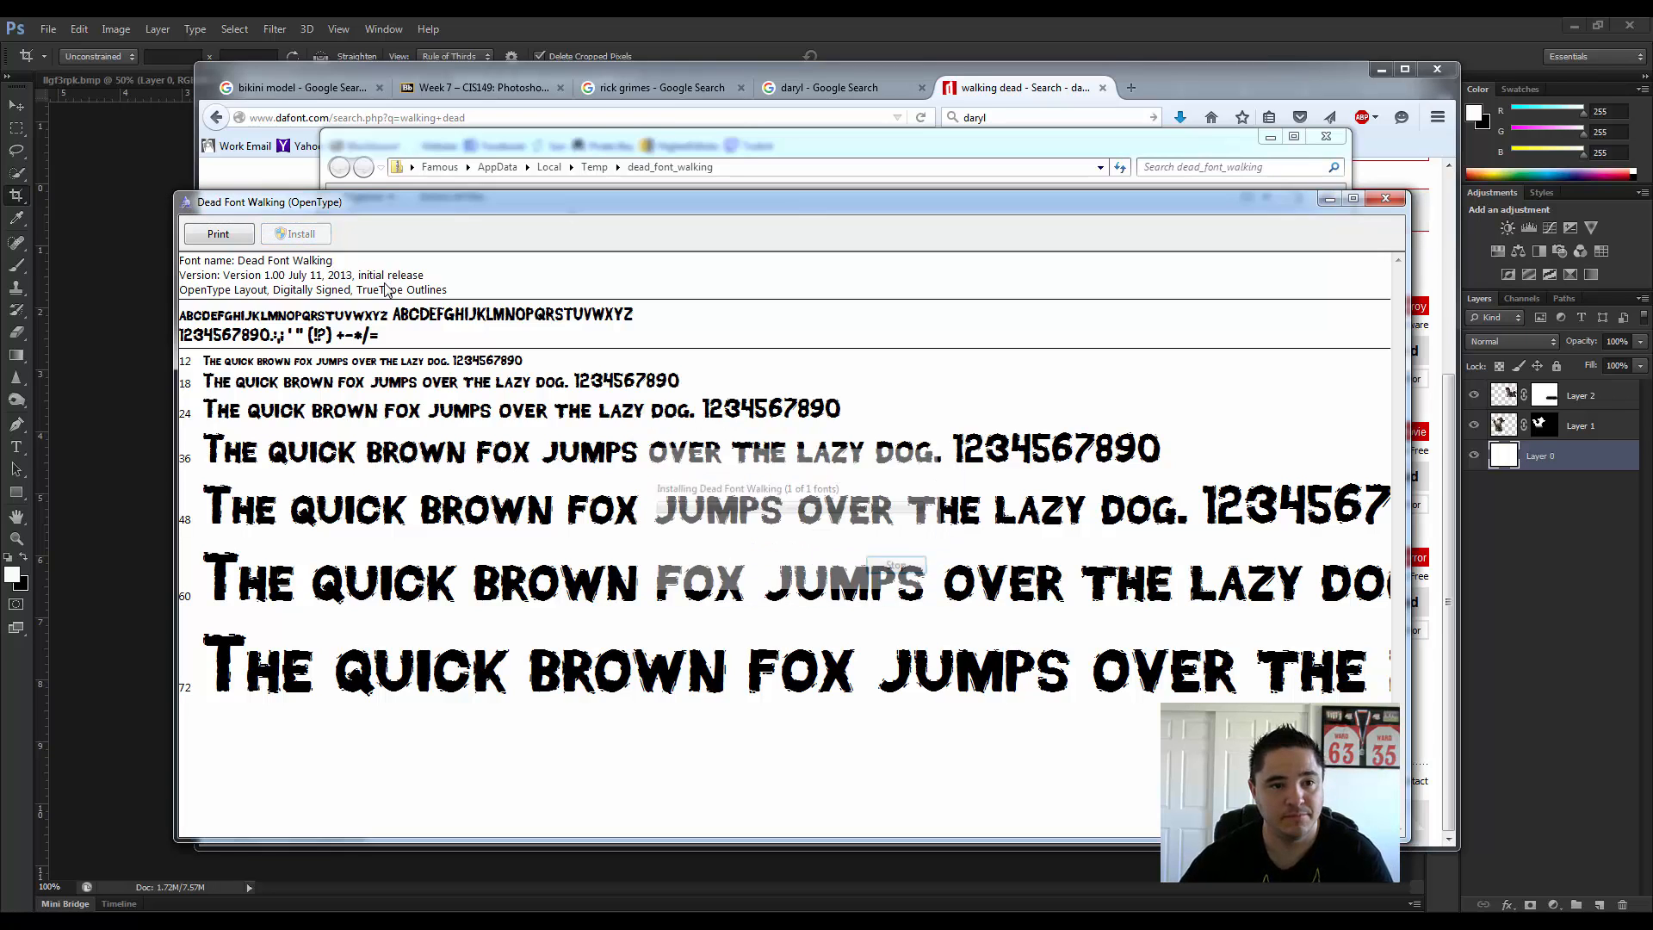
left_click(787, 38)
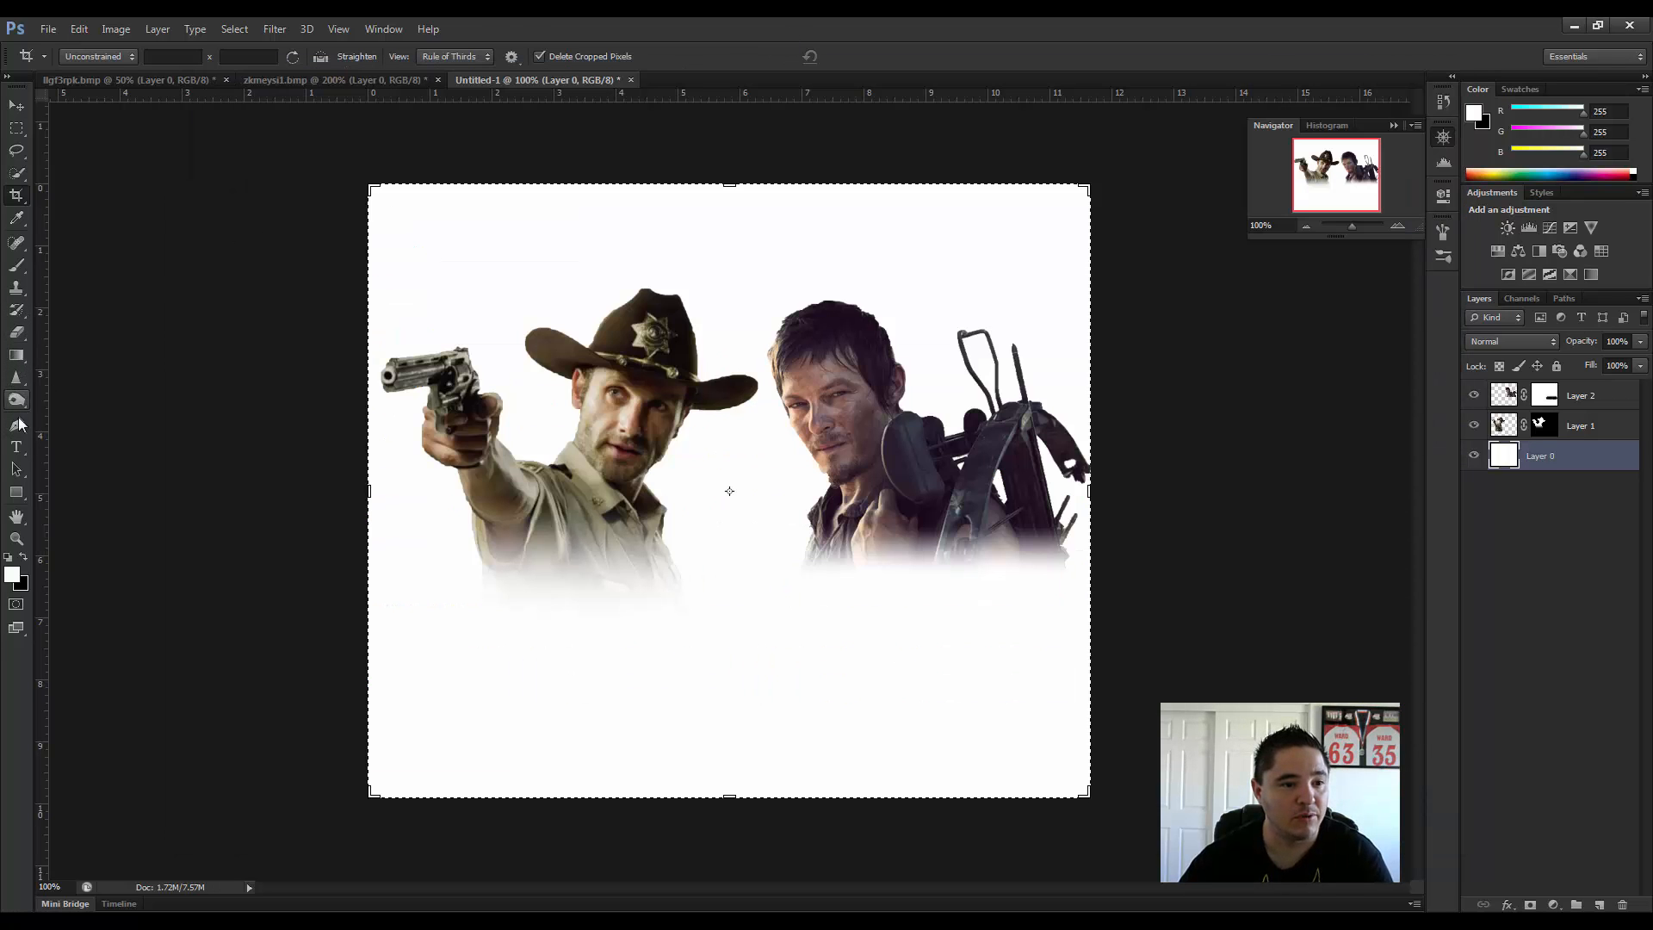
Step: Activate the Horizontal Type tool and open the list of available fonts
left_click(16, 446)
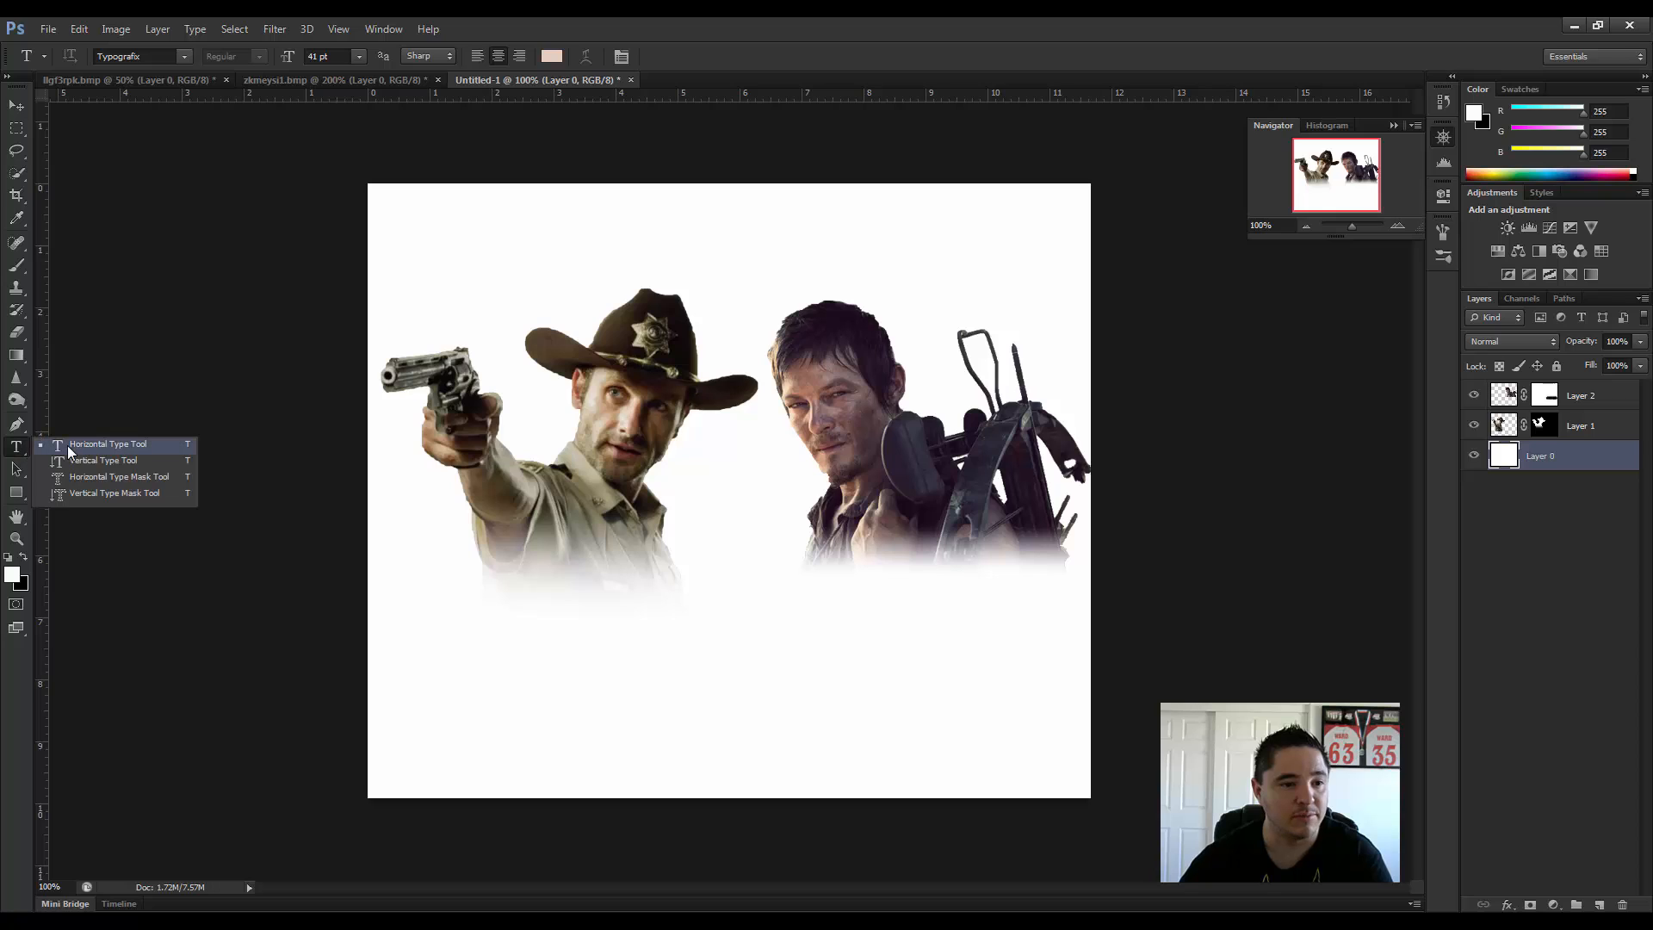
left_click(76, 446)
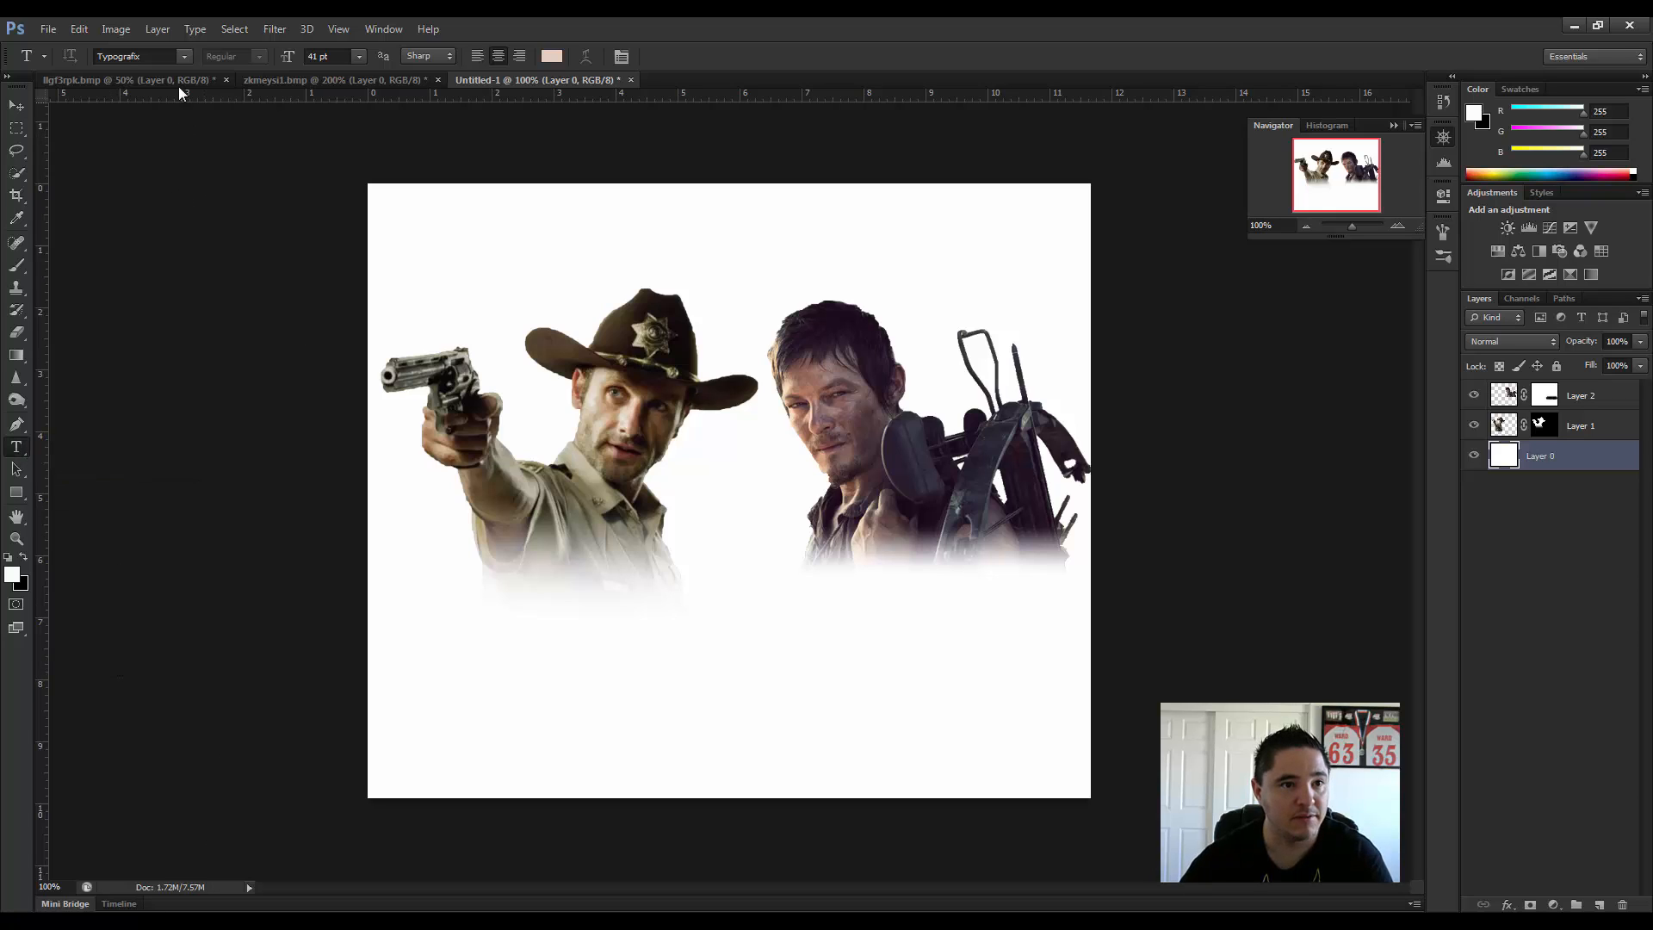
left_click(183, 57)
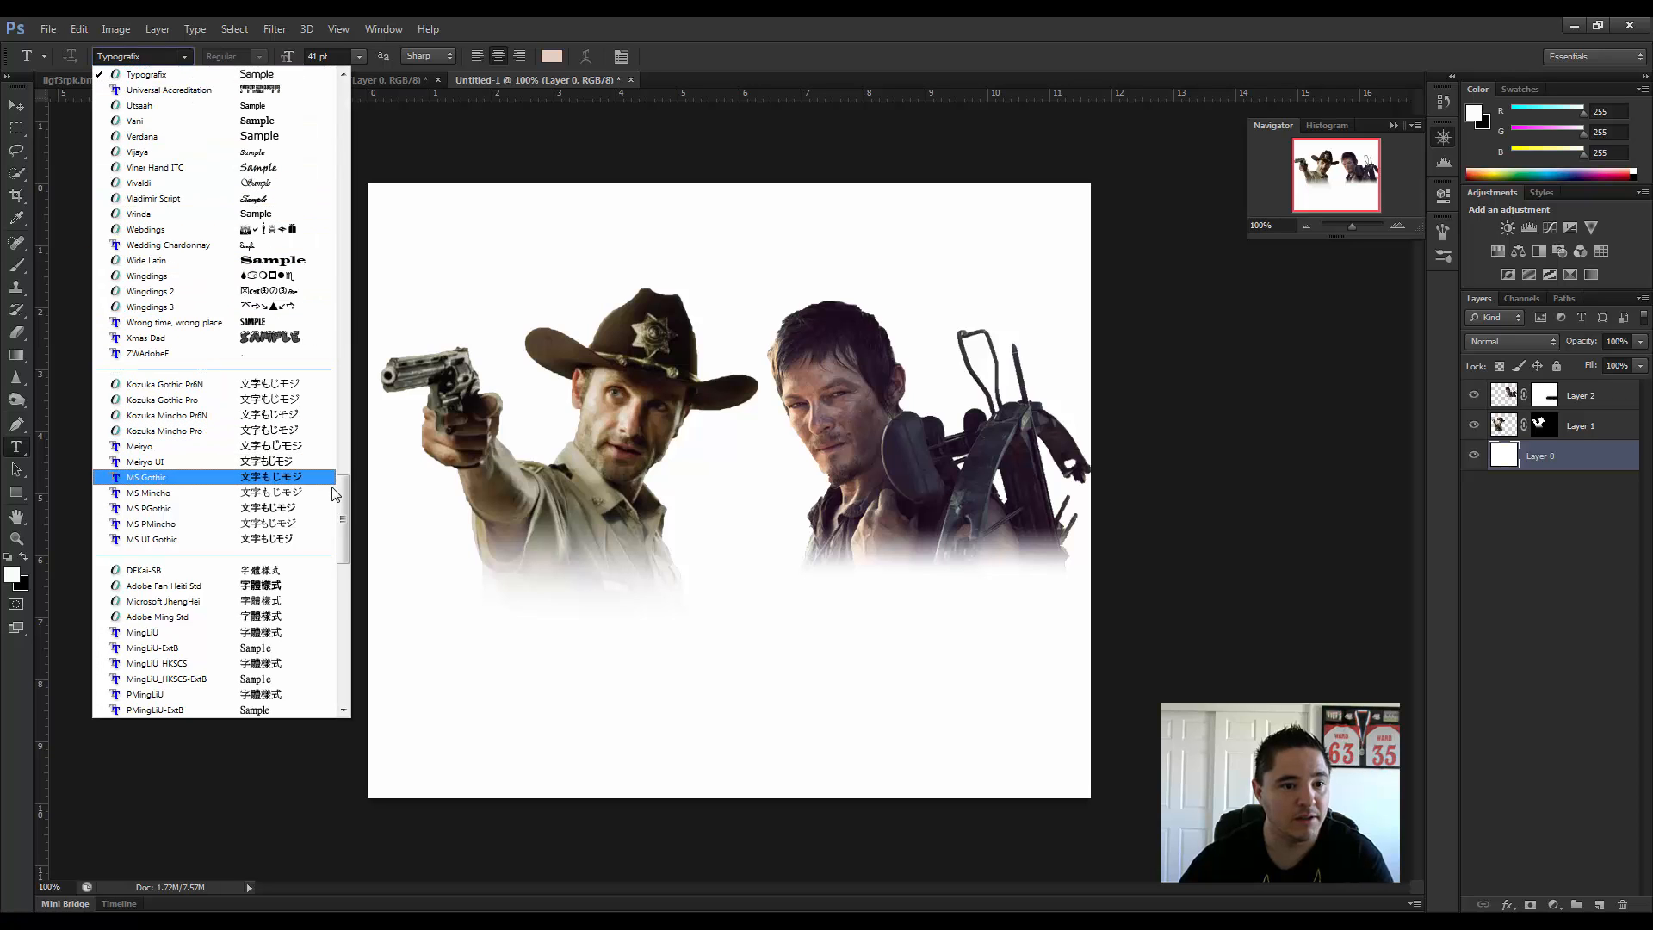
scroll(343, 502, "up", 1)
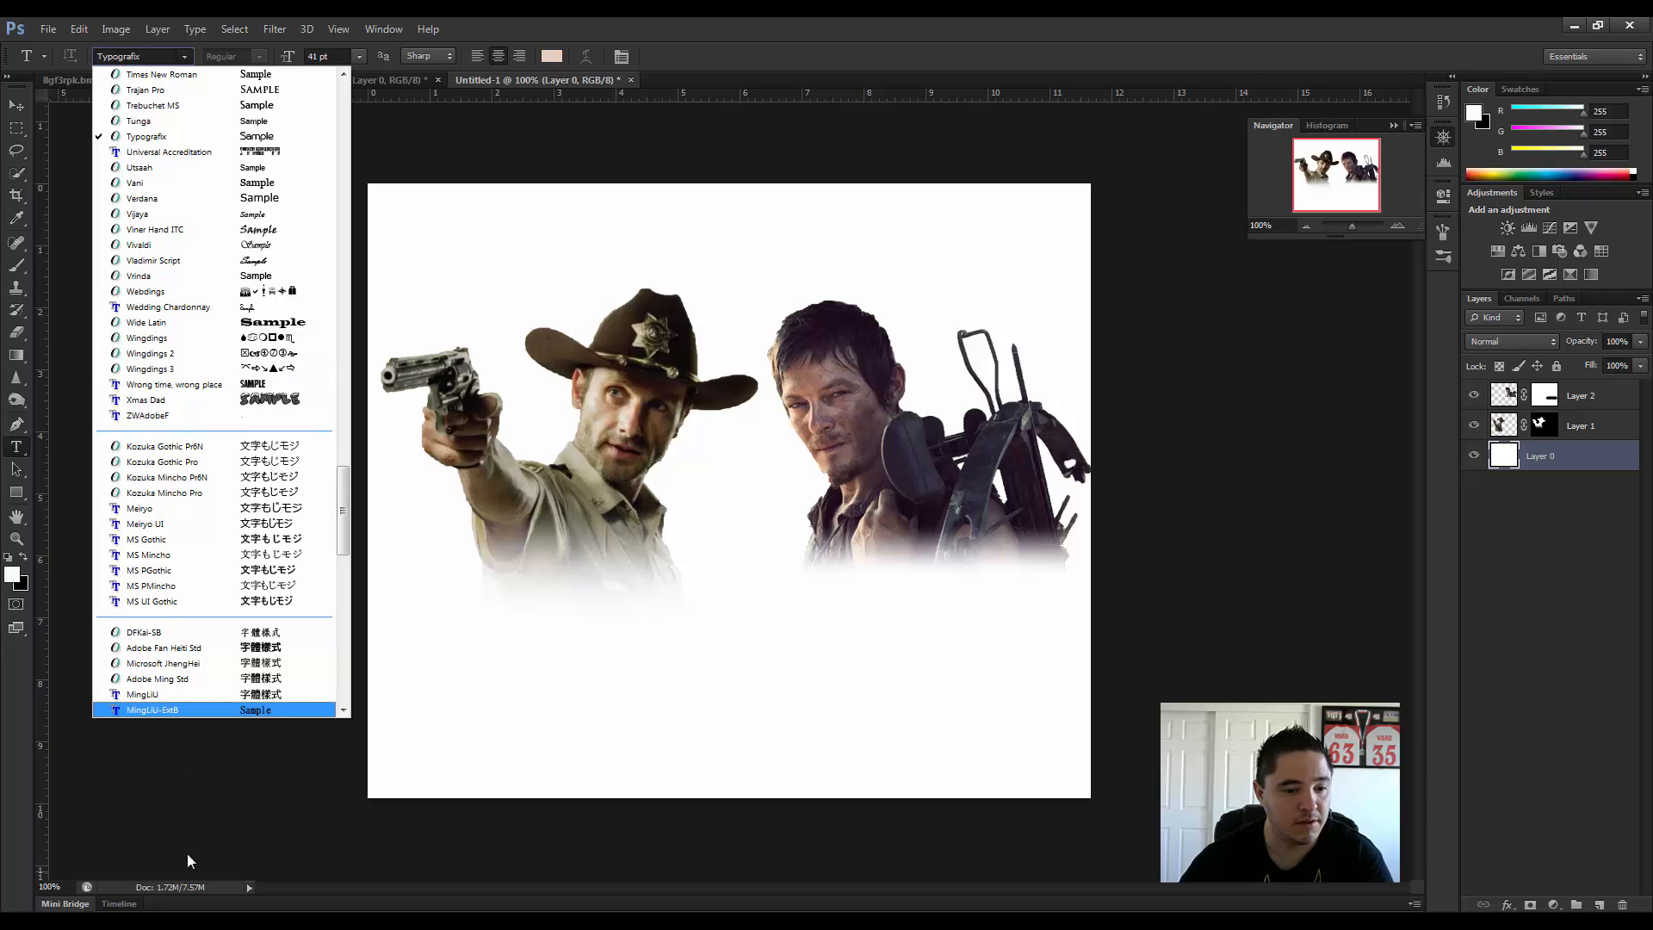
Step: Switch to Firefox to check the downloaded font's name on DaFont, and return to Photoshop
left_click(208, 922)
left_click(299, 840)
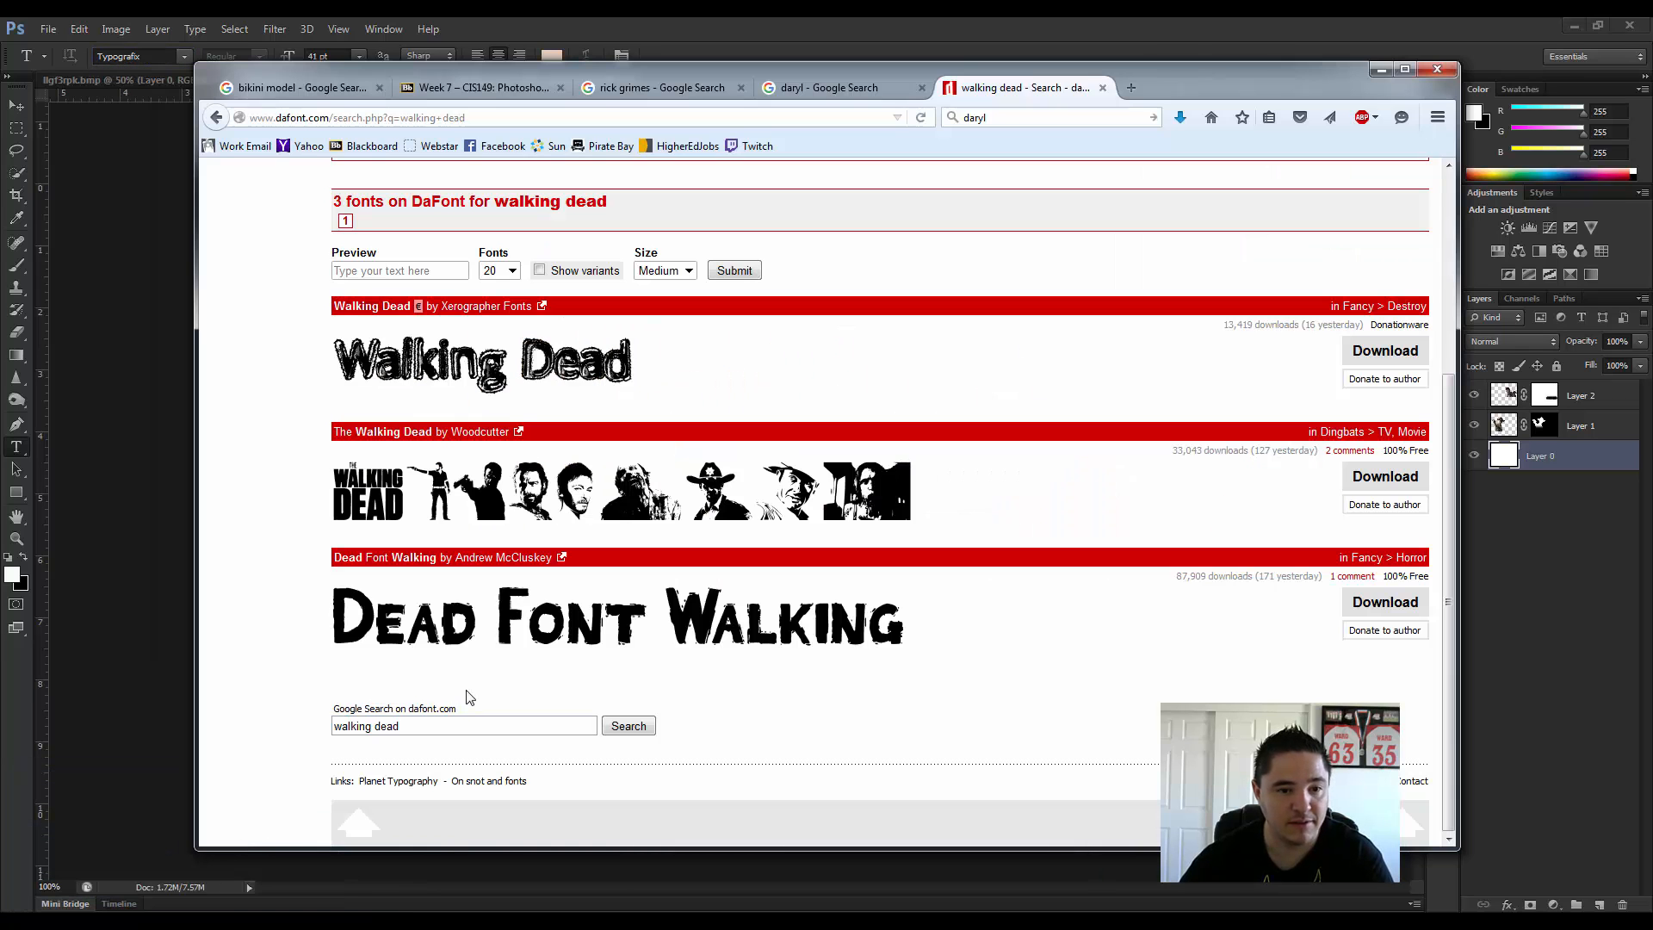
left_click(155, 90)
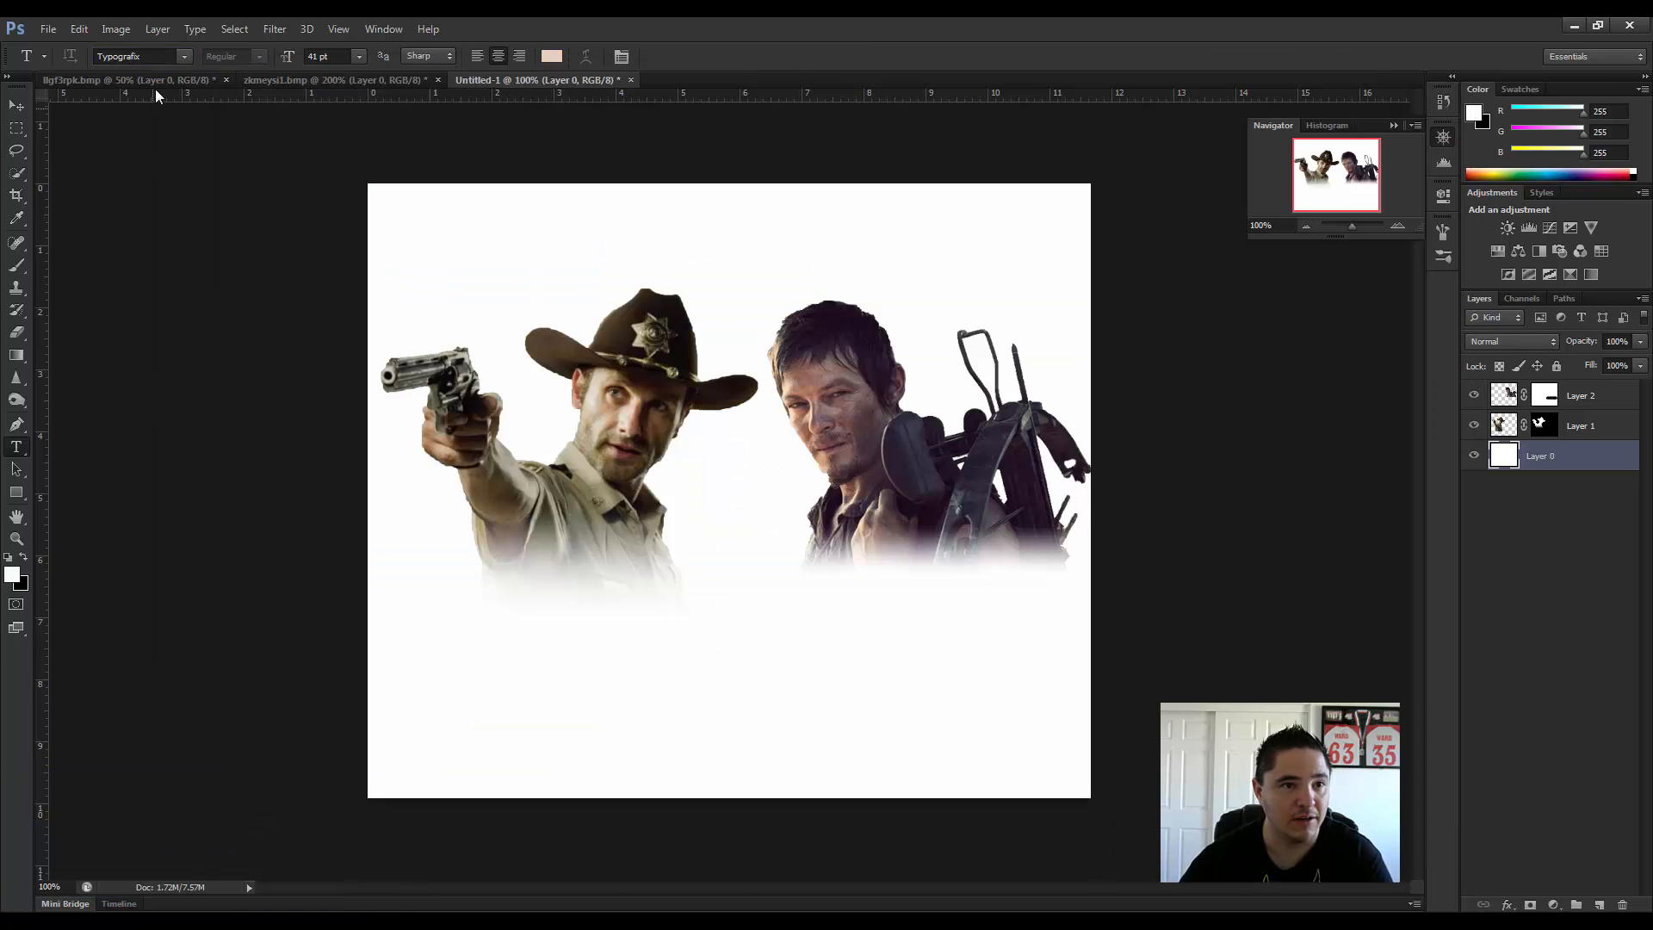
Step: Set the type font to Dead Font Walking
left_click(185, 57)
left_click_drag(344, 515, 350, 167)
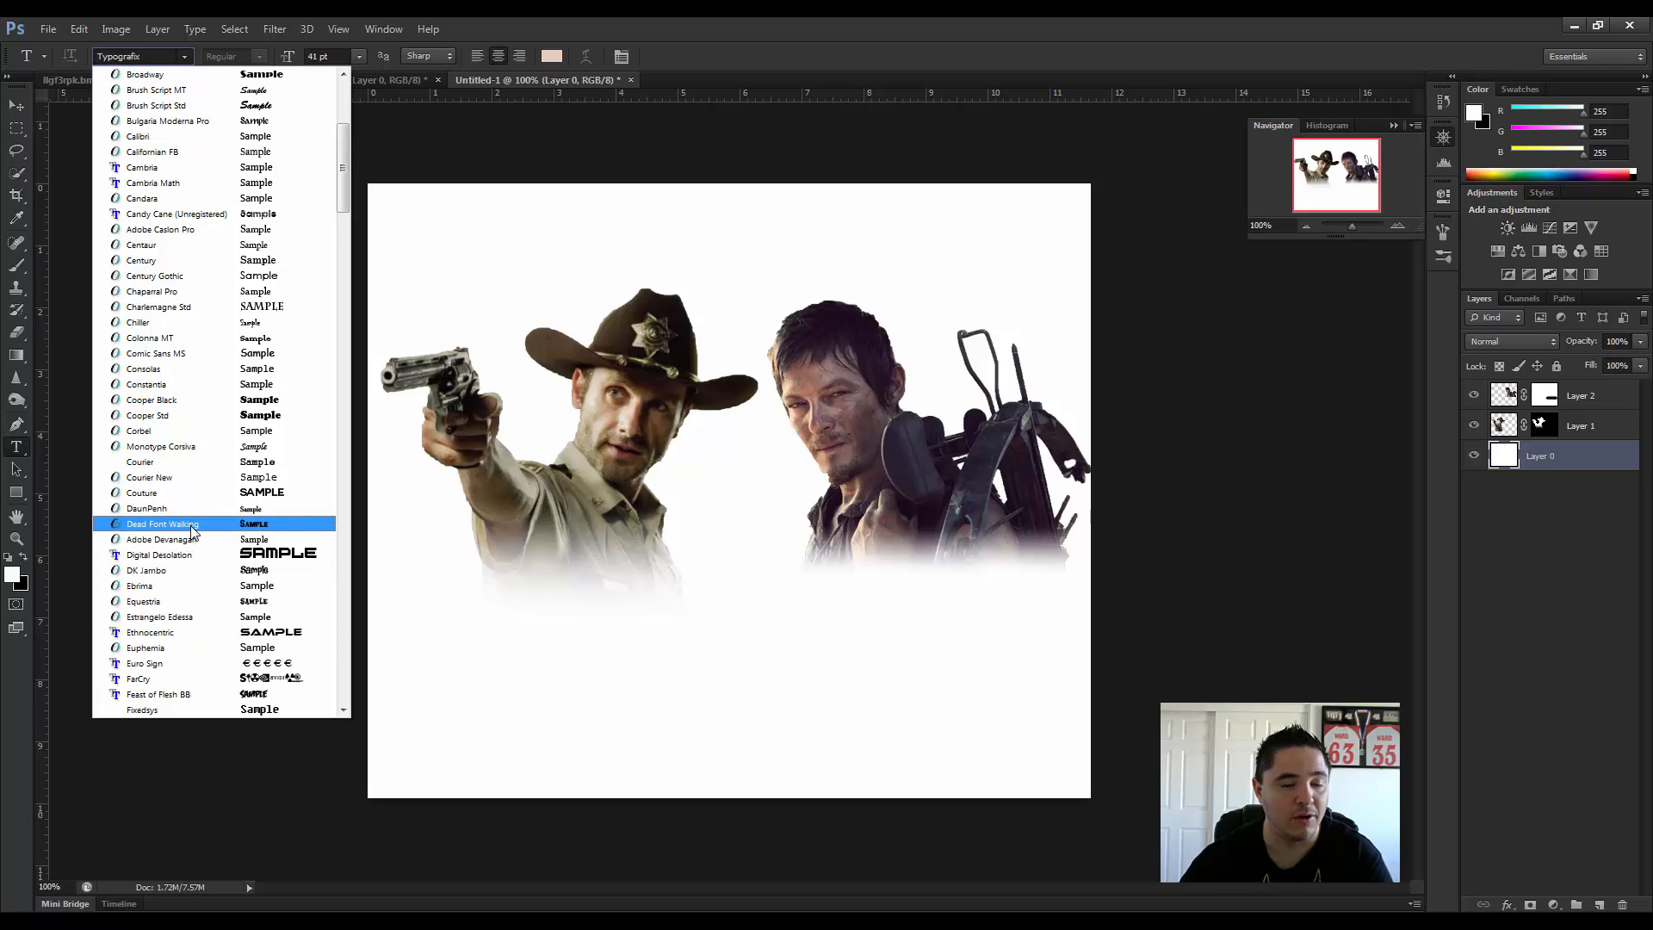
left_click(163, 523)
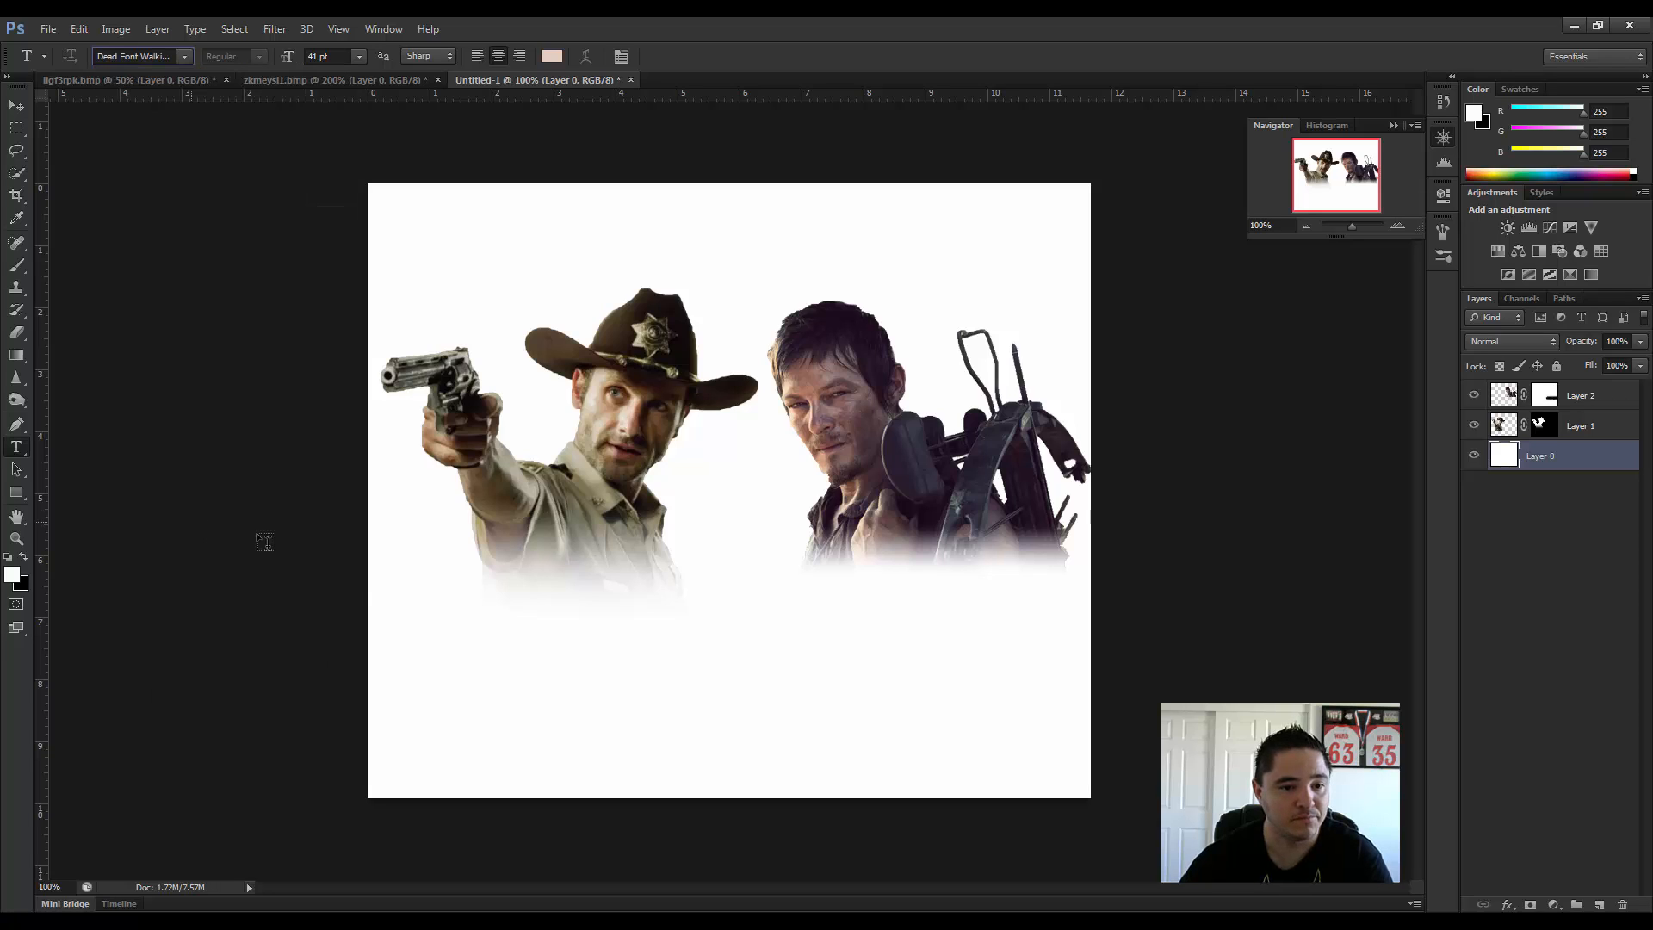
Step: Make black the foreground colour and add the two-line text "Rick Grimmes" in the white area beneath the man in the hat
left_click(24, 557)
left_click(495, 659)
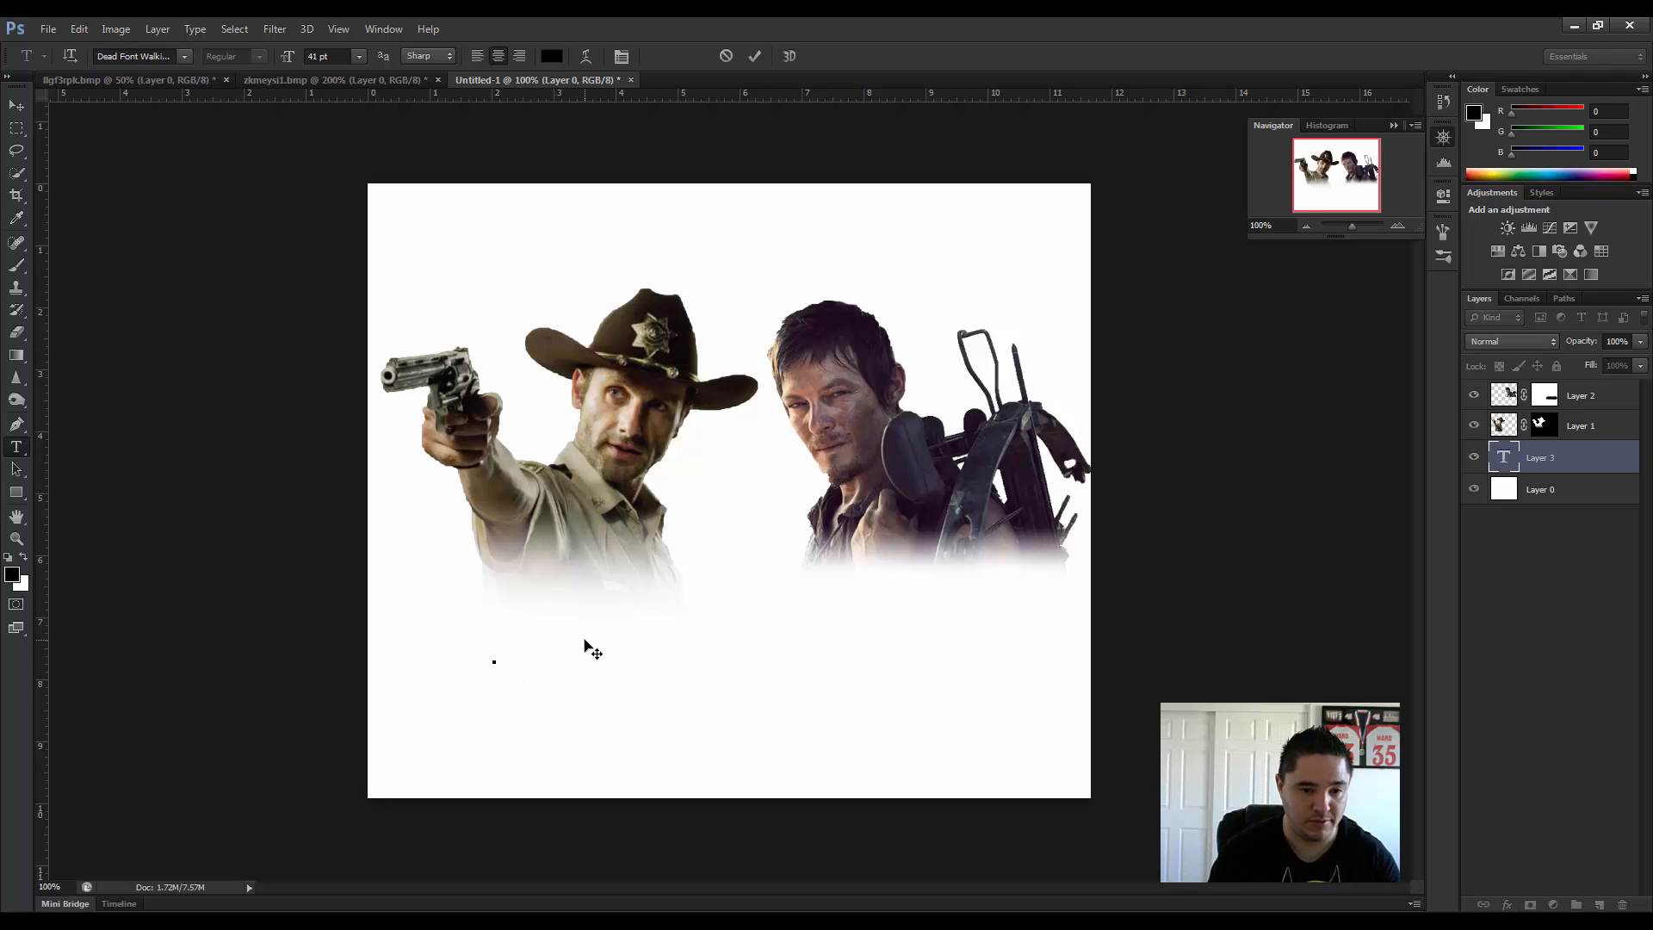
type("Rick")
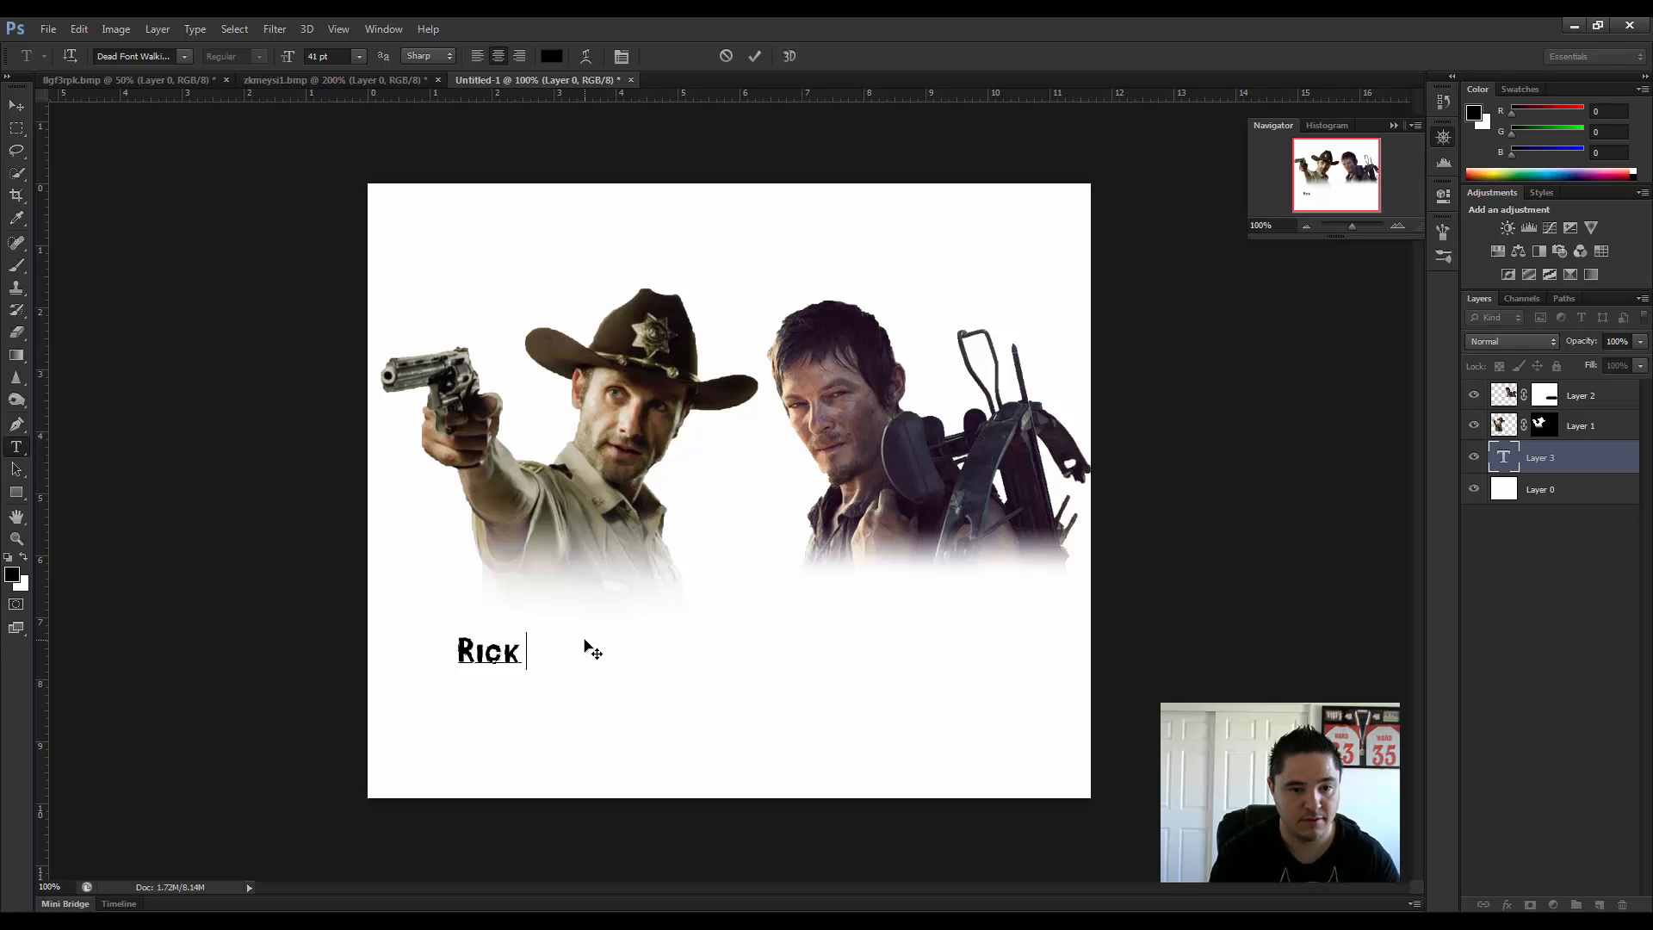
key("BackSpace")
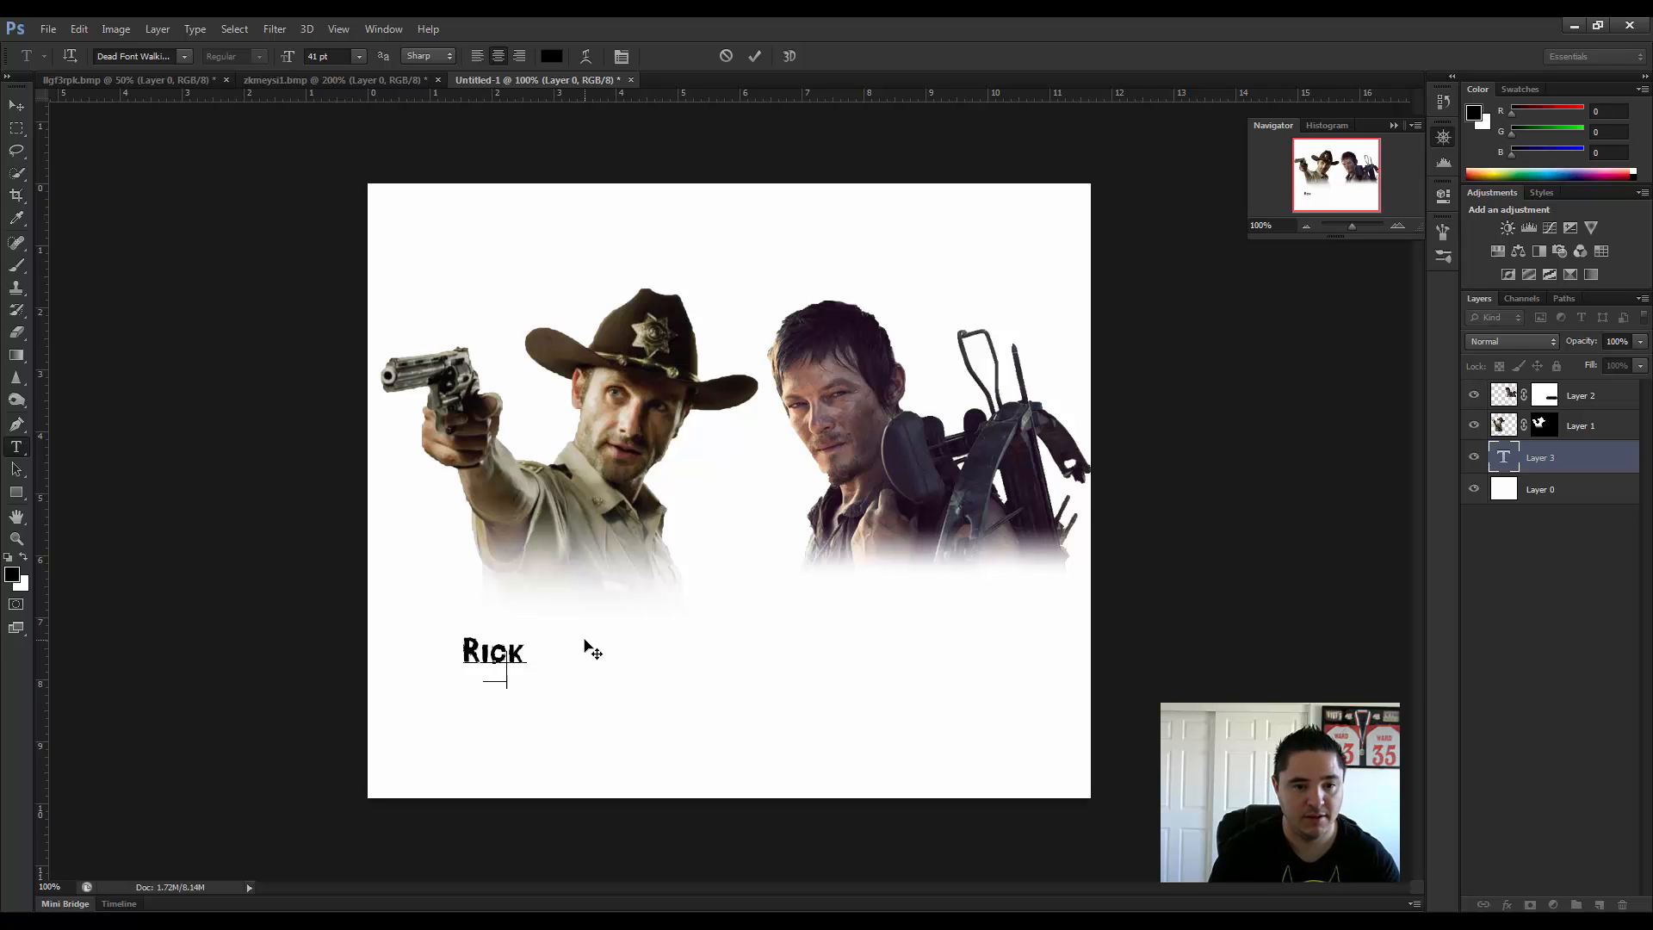
type("Grimmes")
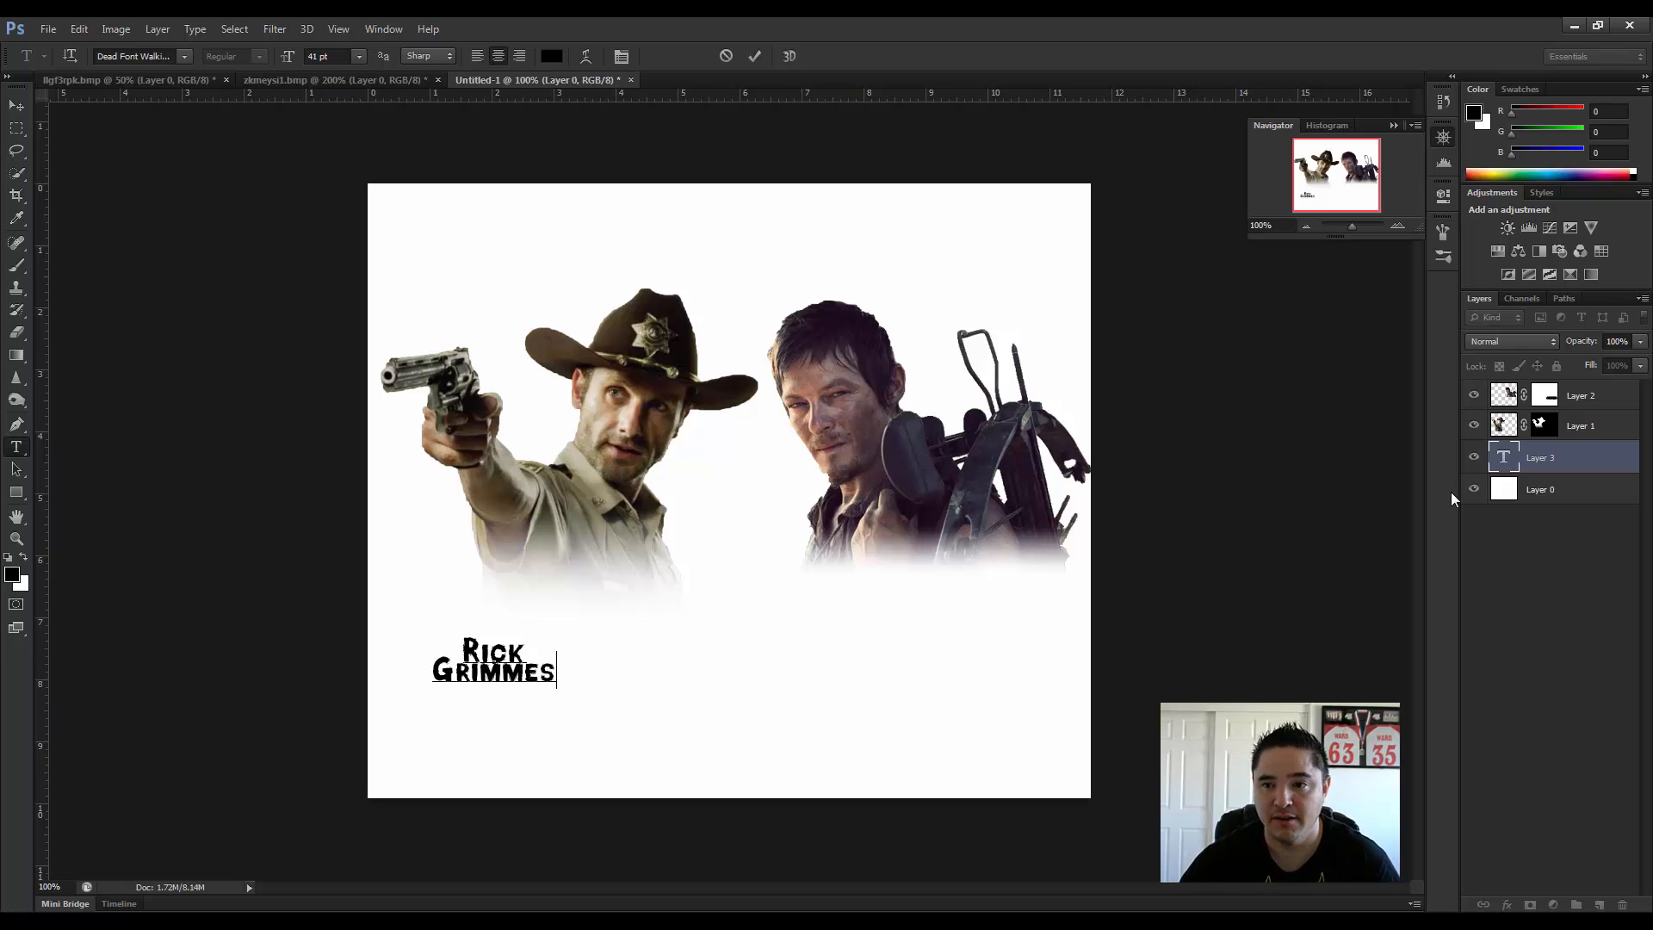
left_click(1549, 492)
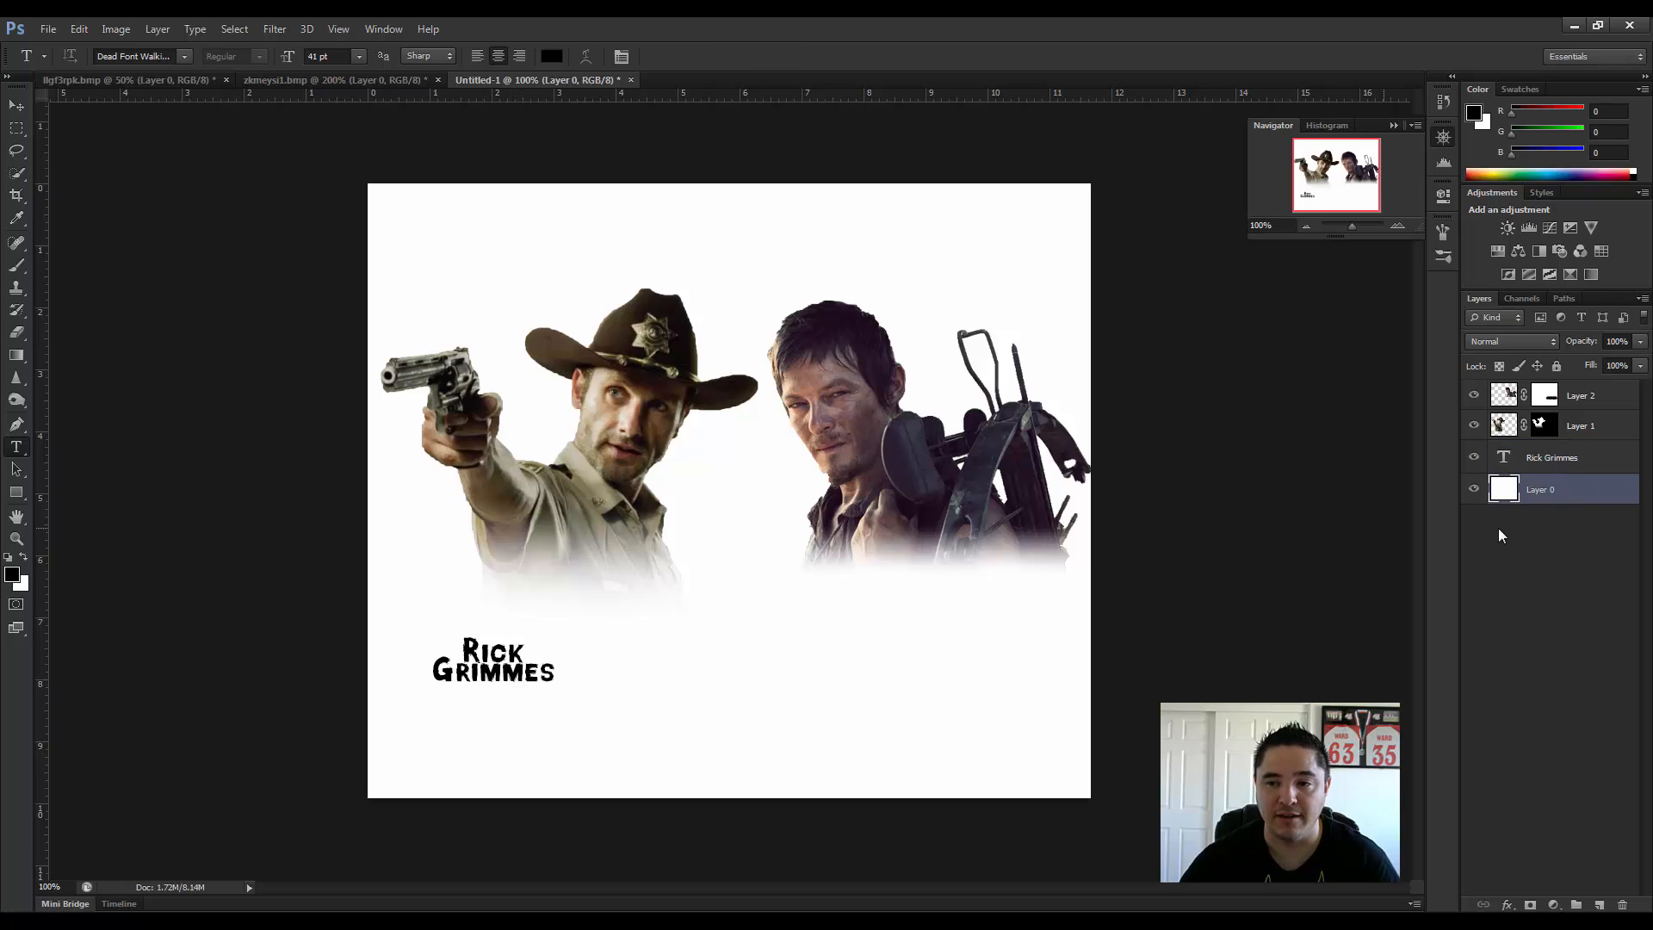
Step: Start a new text layer beneath the man with the crossbow, reading "Daryl"
left_click(1557, 463)
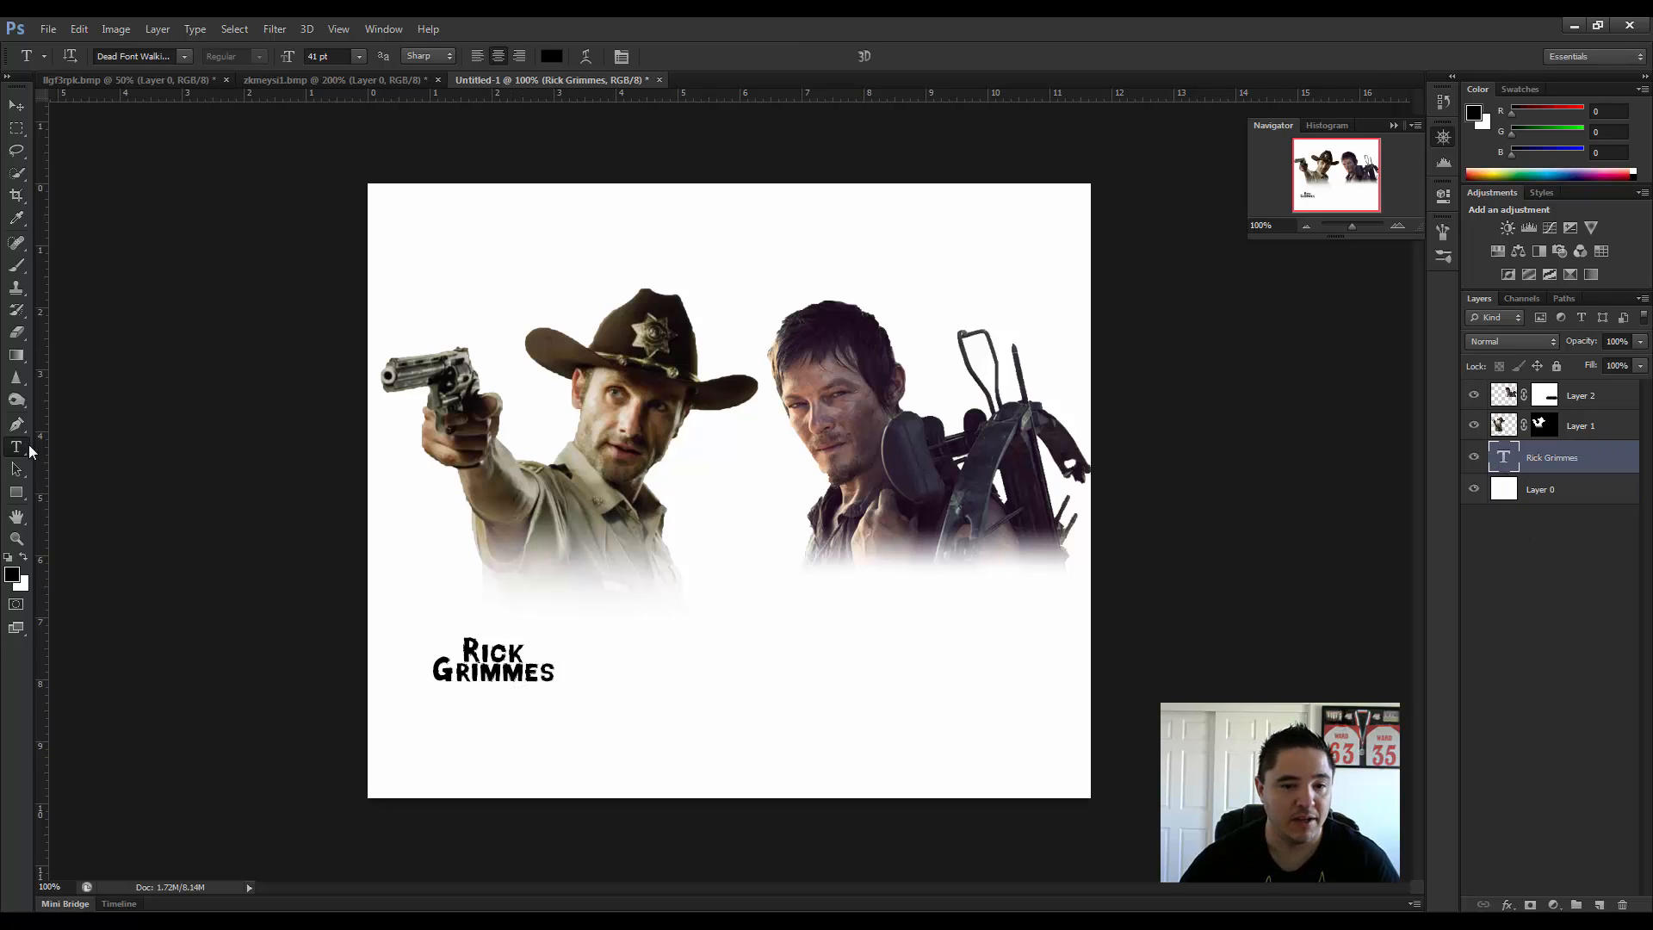
left_click(896, 641)
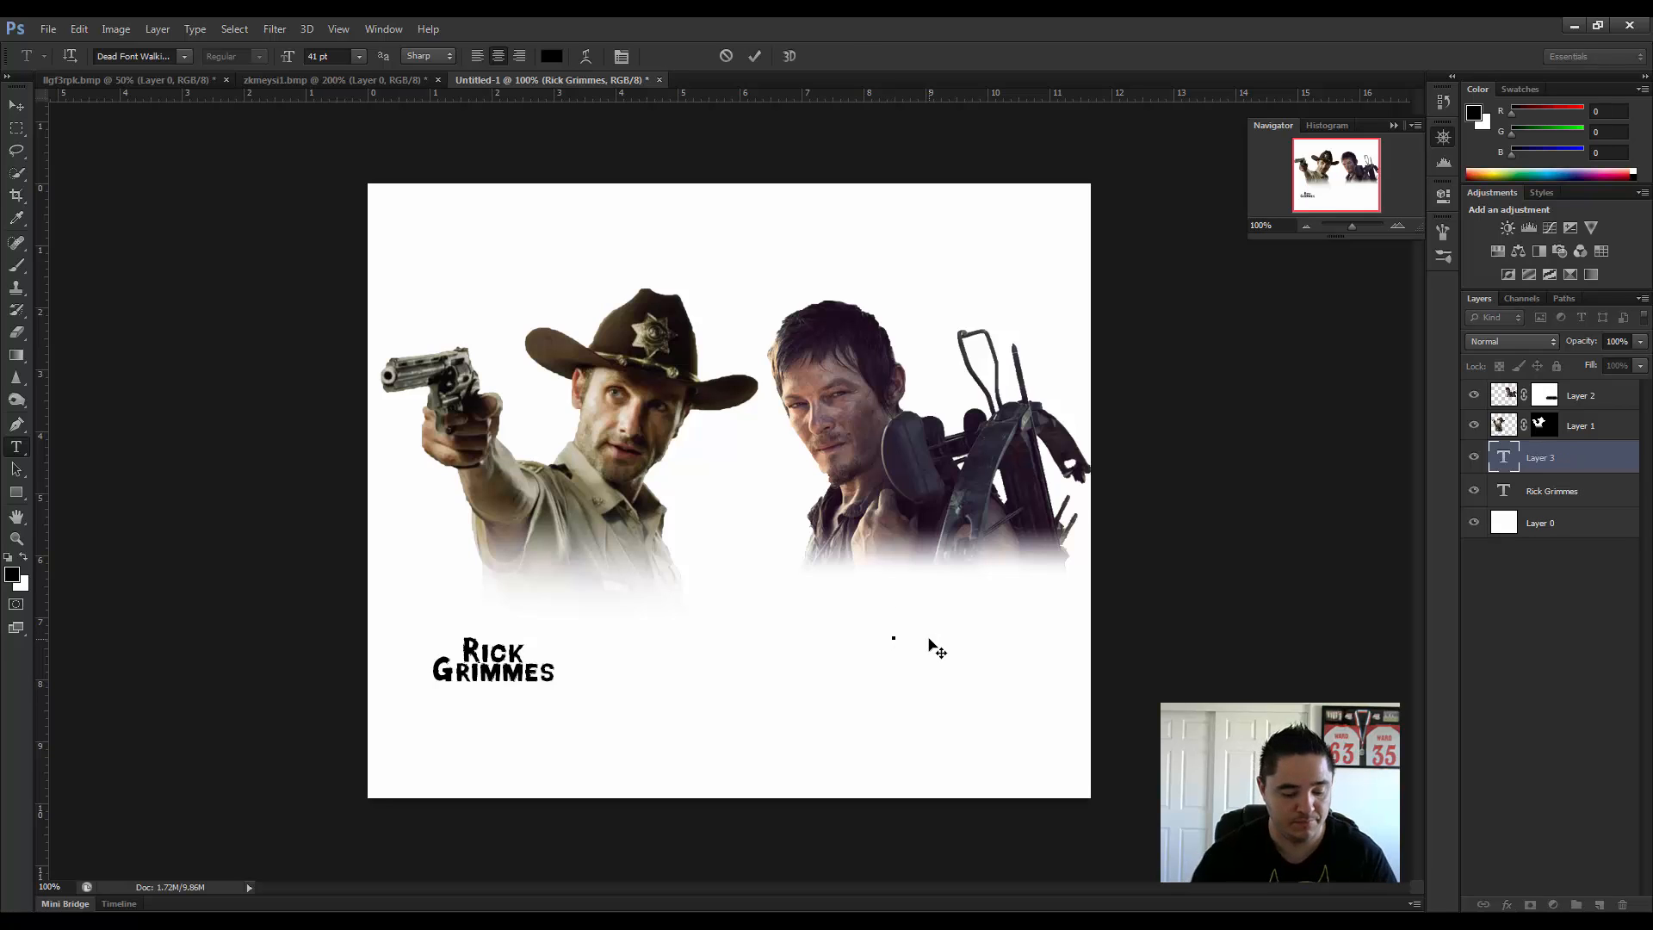
type("Daryl")
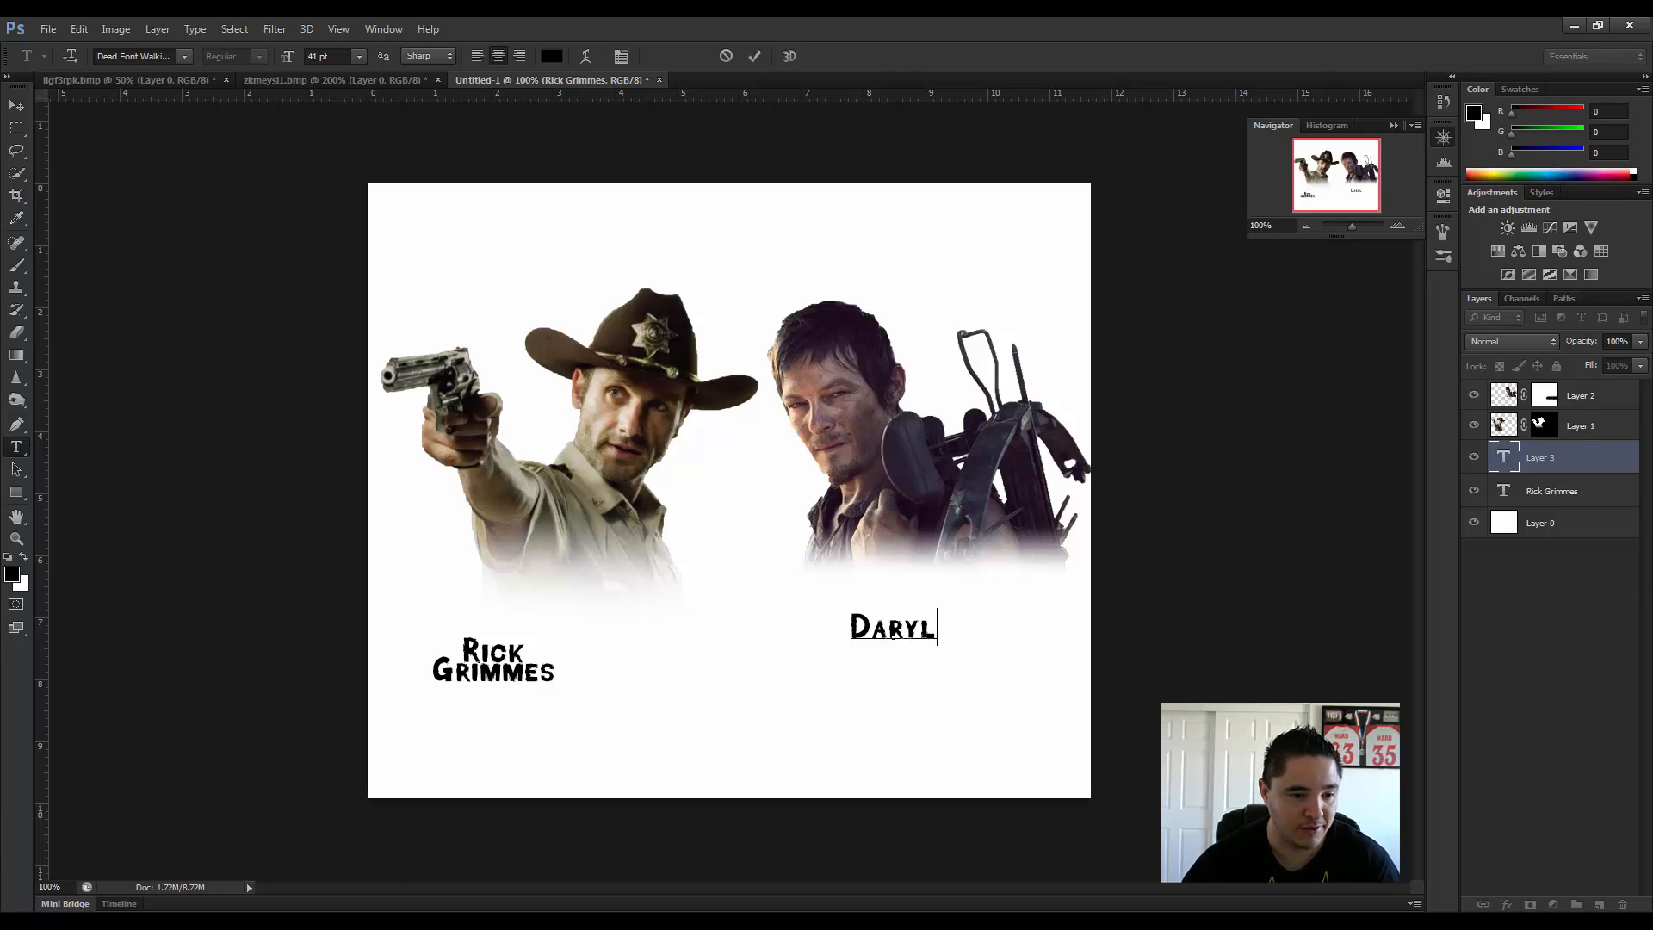
Step: Switch to Firefox, search Google for "daryl last name?" and show the web results
mouse_move(202, 918)
left_click(289, 848)
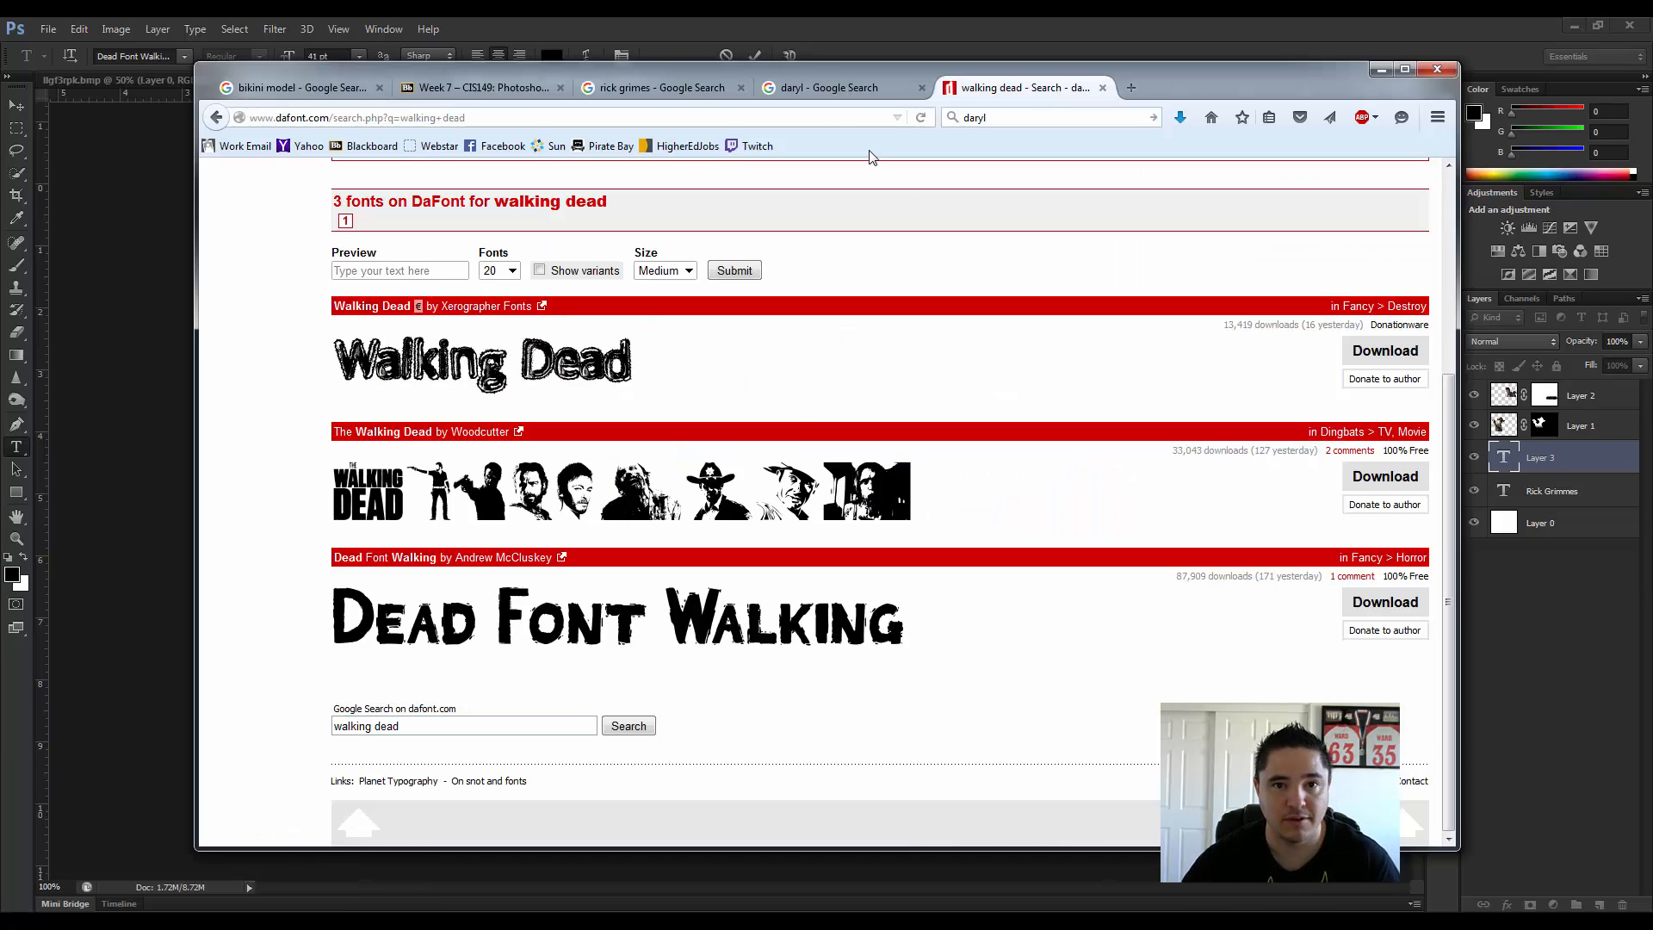
left_click(822, 87)
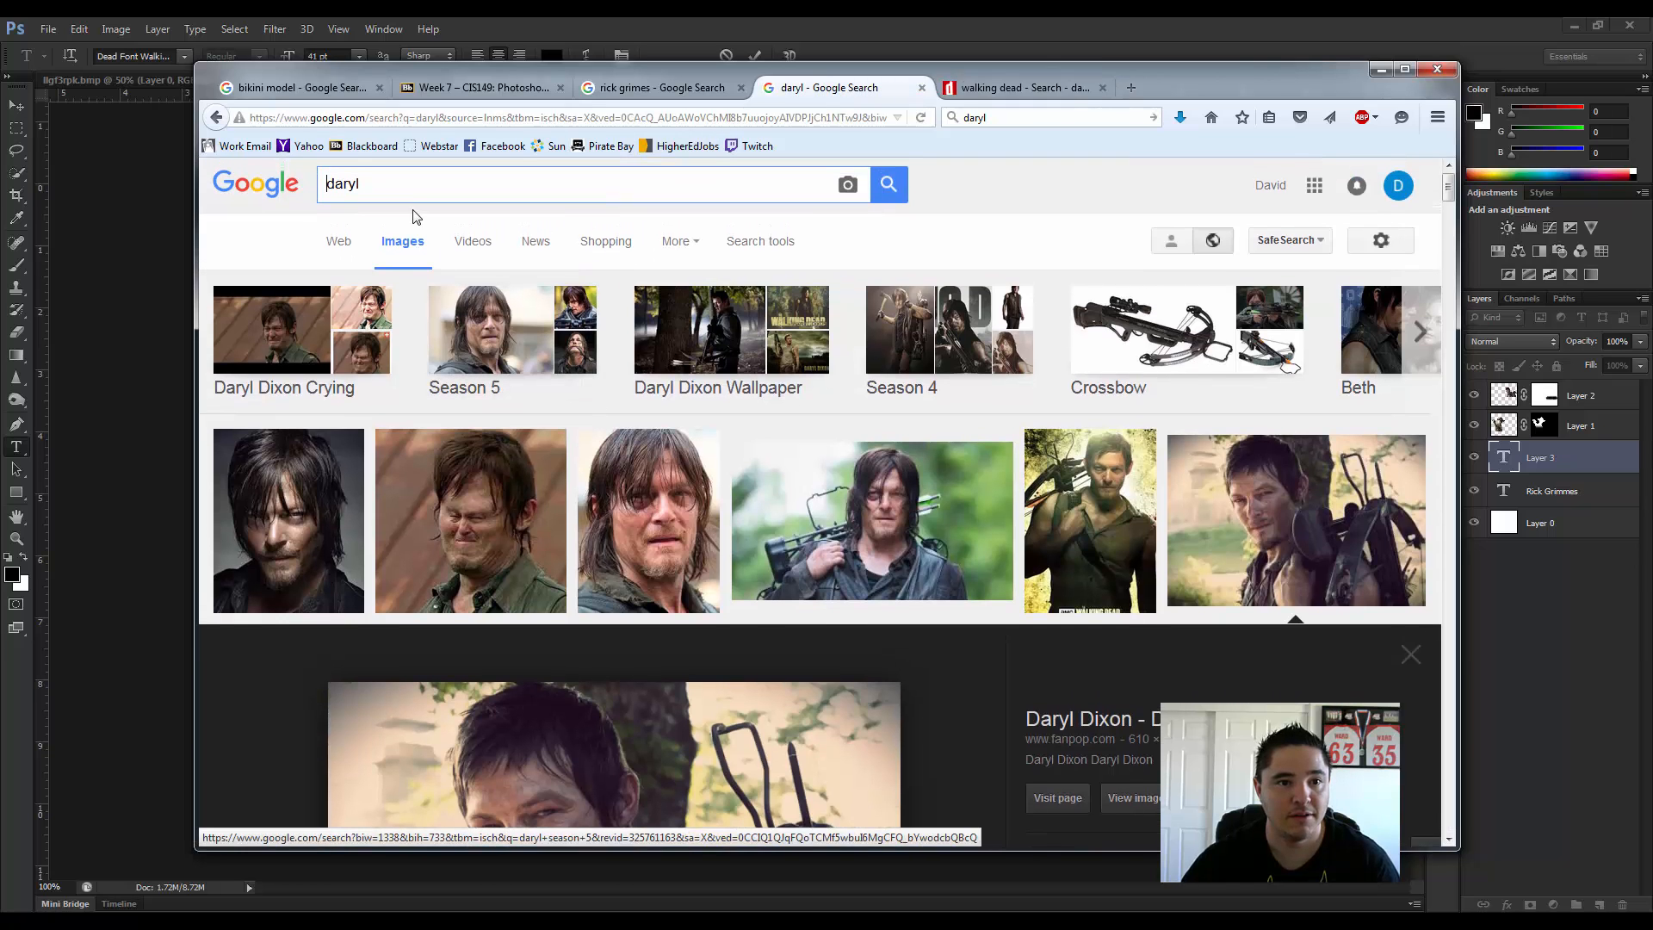
left_click(414, 193)
type("last name?")
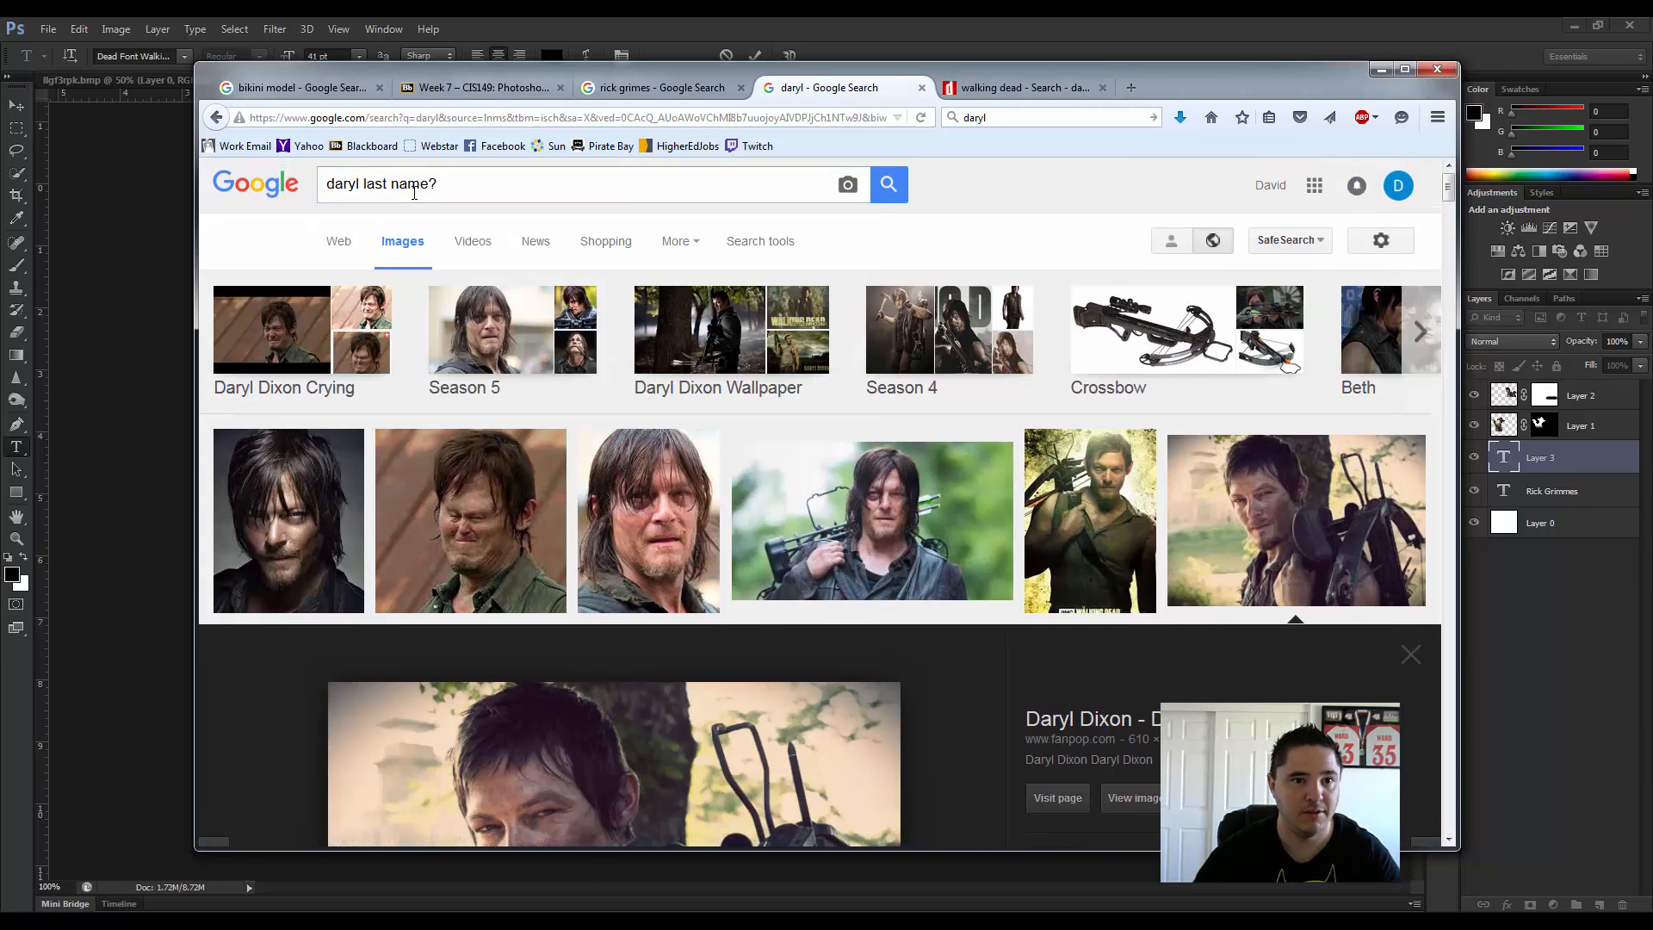
key("Return")
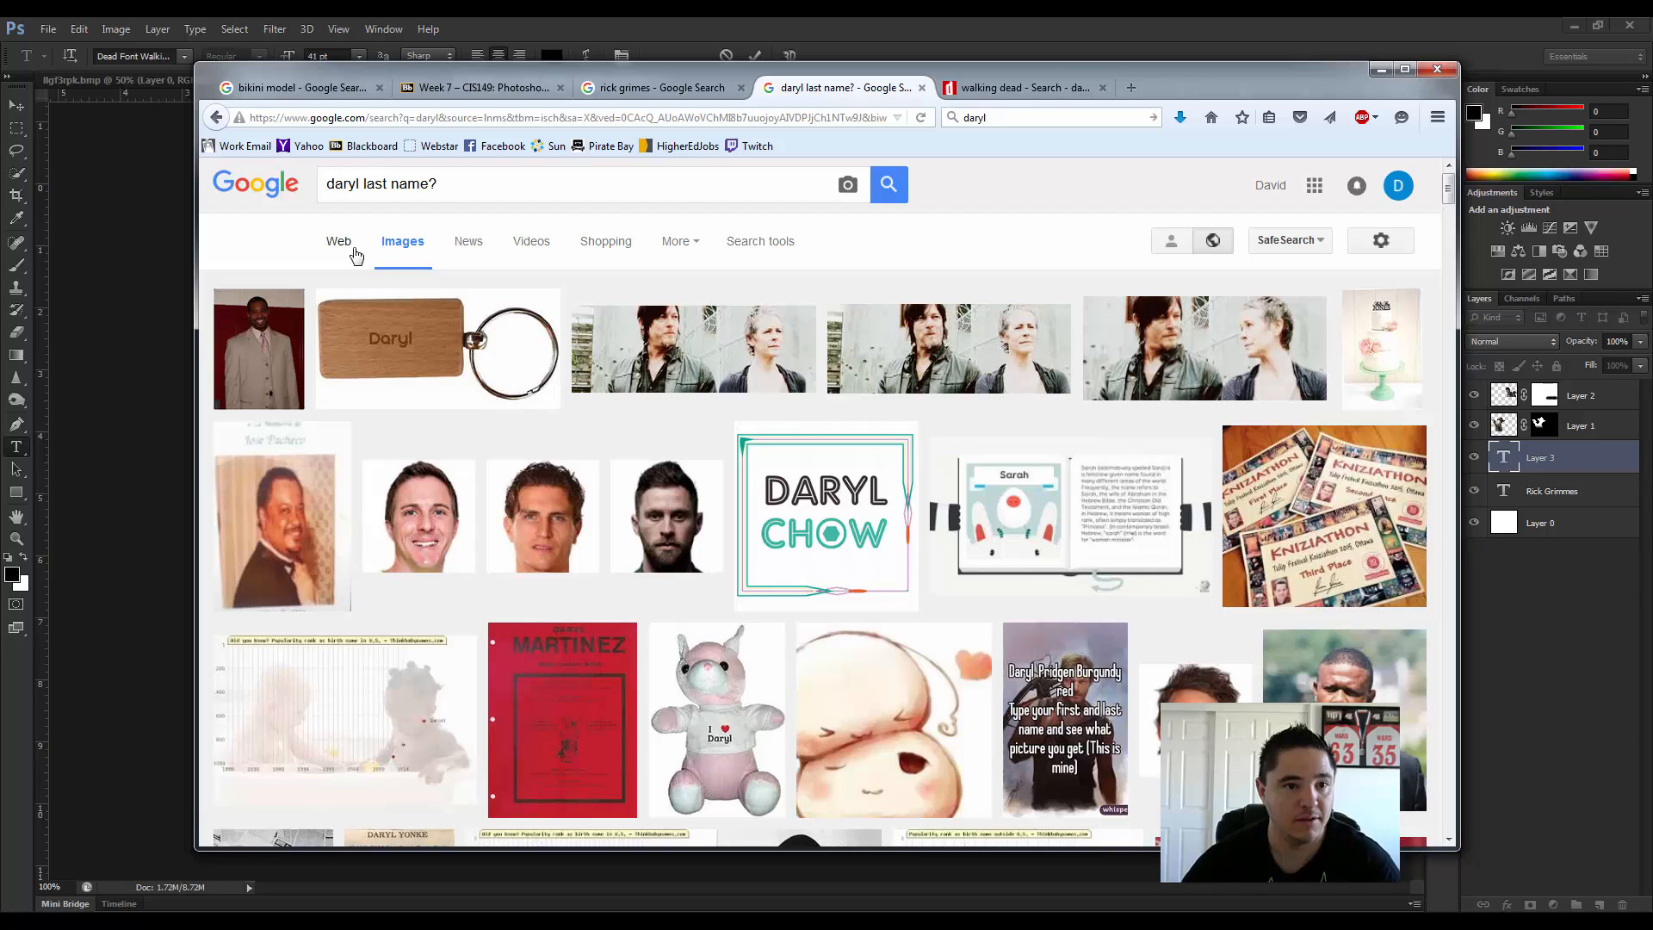
left_click(340, 243)
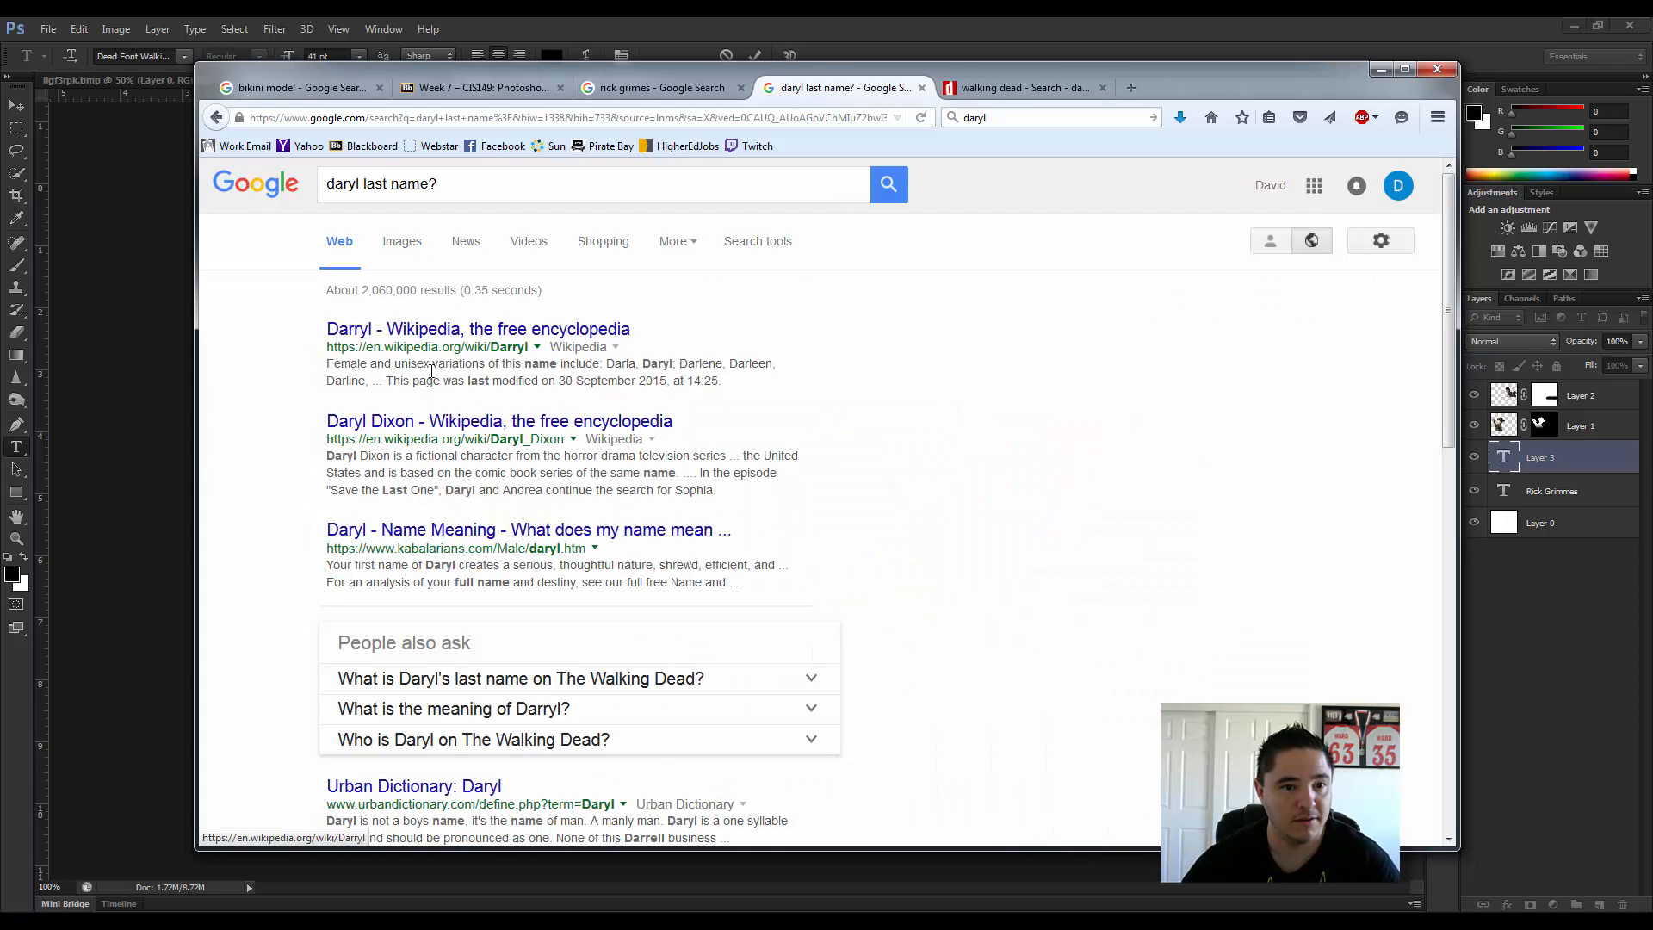
Step: Refine the Google search to "daryl from walking dead last name?"
left_click(363, 185)
type("from walking ")
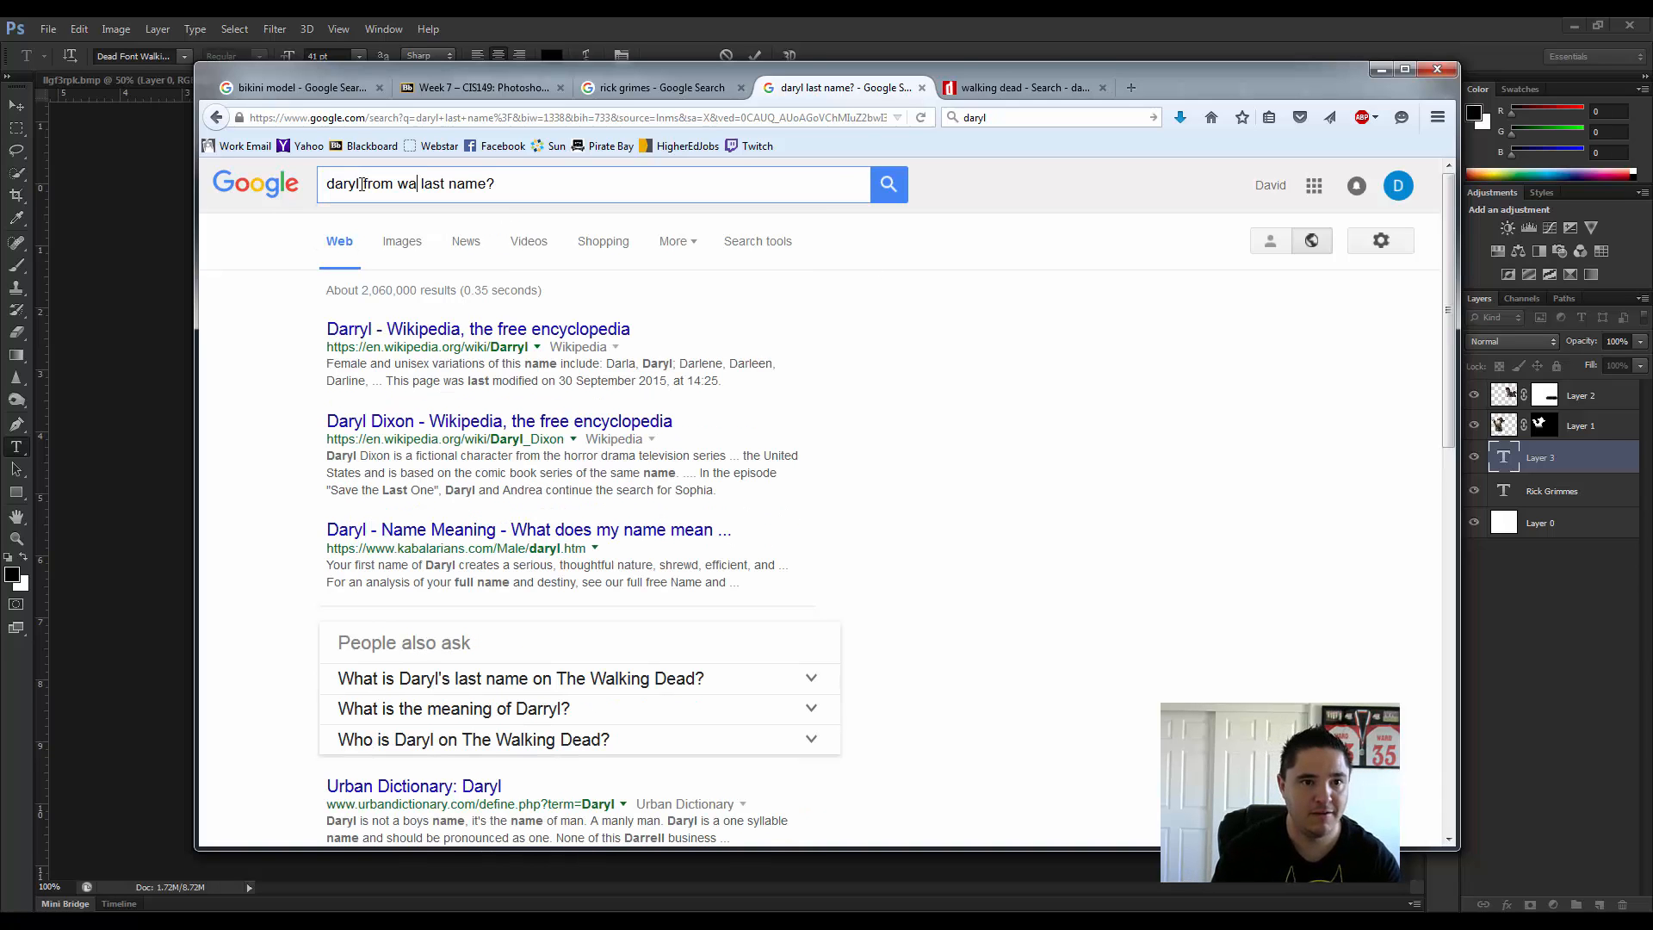
type("dead")
key("Return")
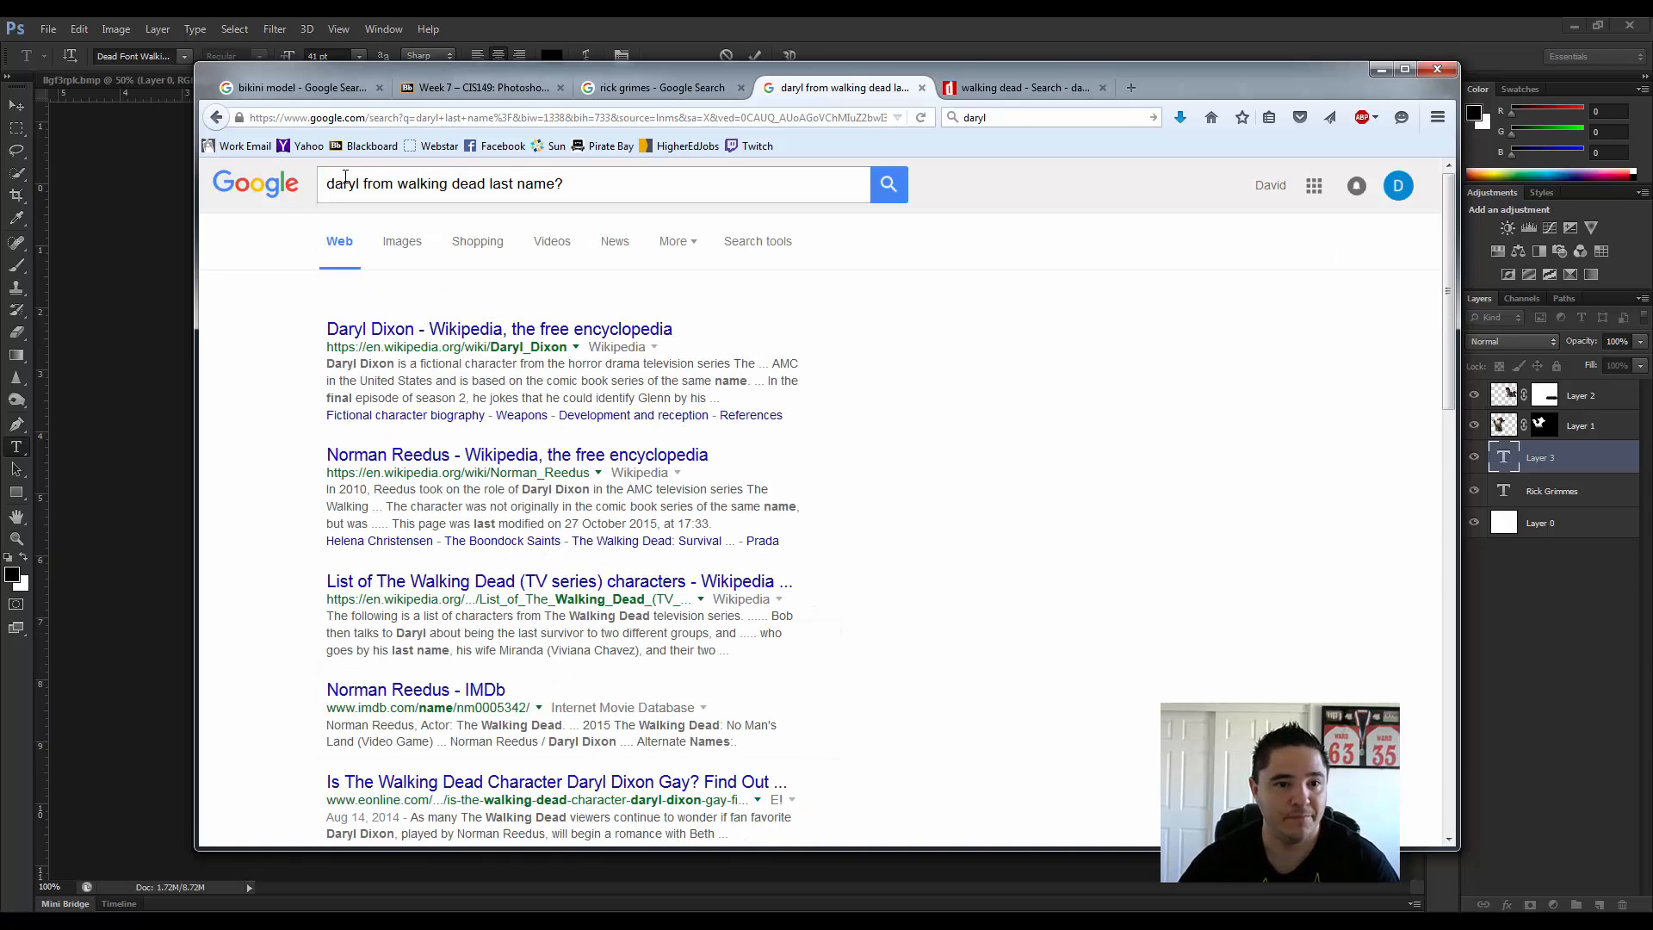
Step: Return to Photoshop and add "Dixon" as the second line of the Daryl text
left_click(114, 324)
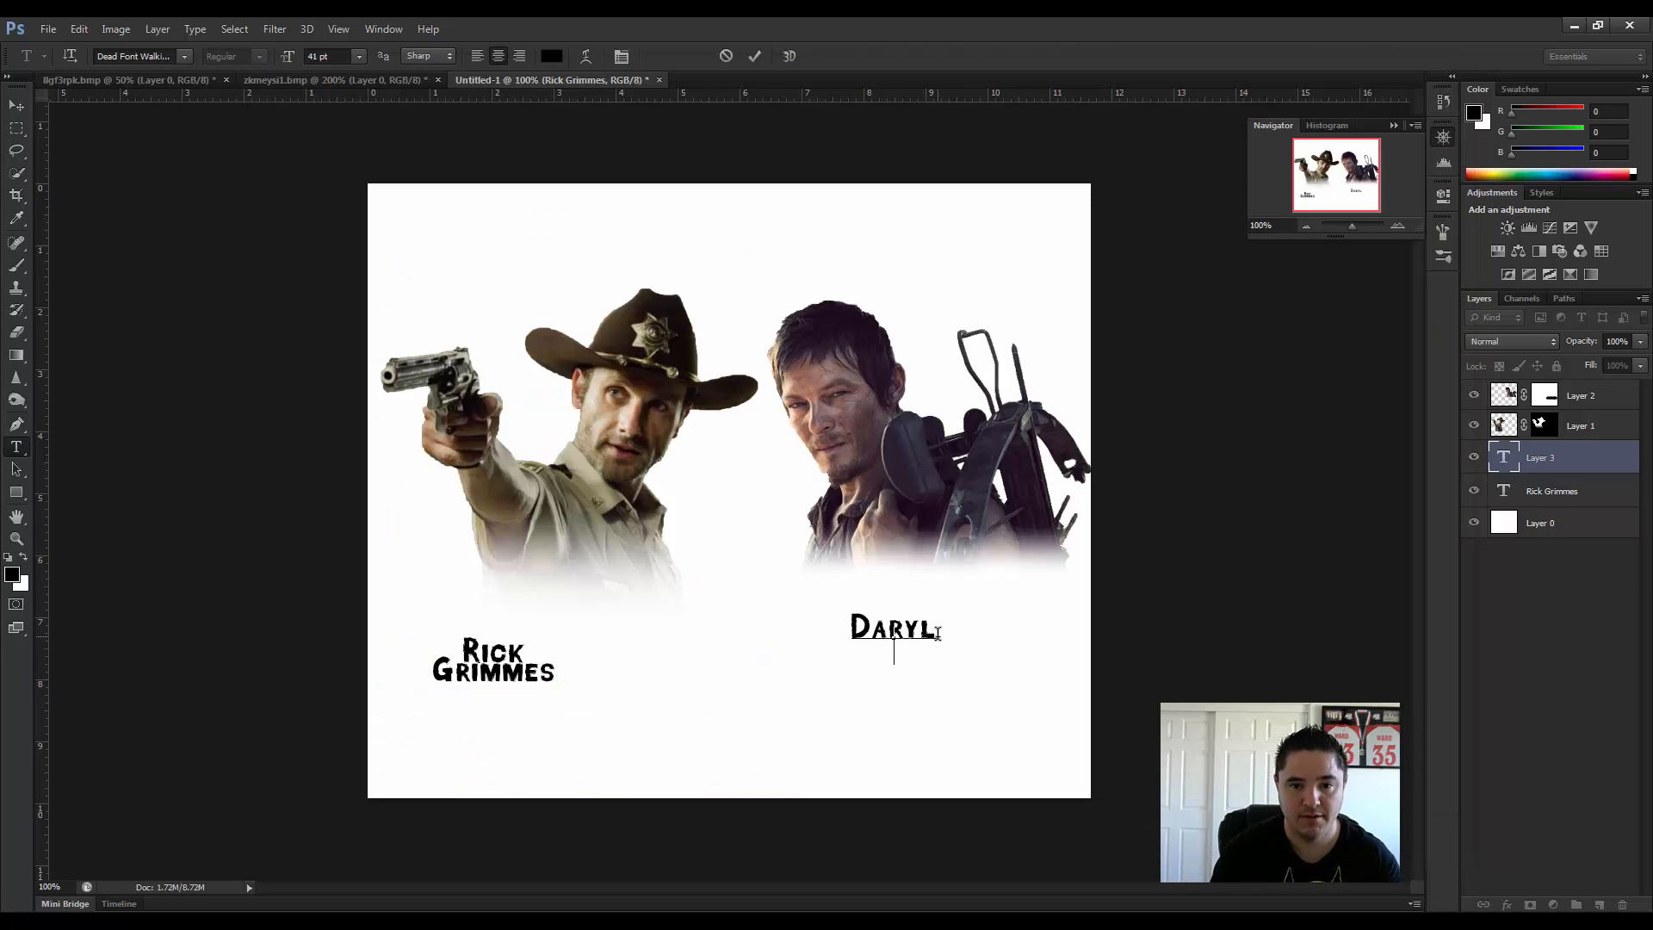
key("Return")
type("Dixon")
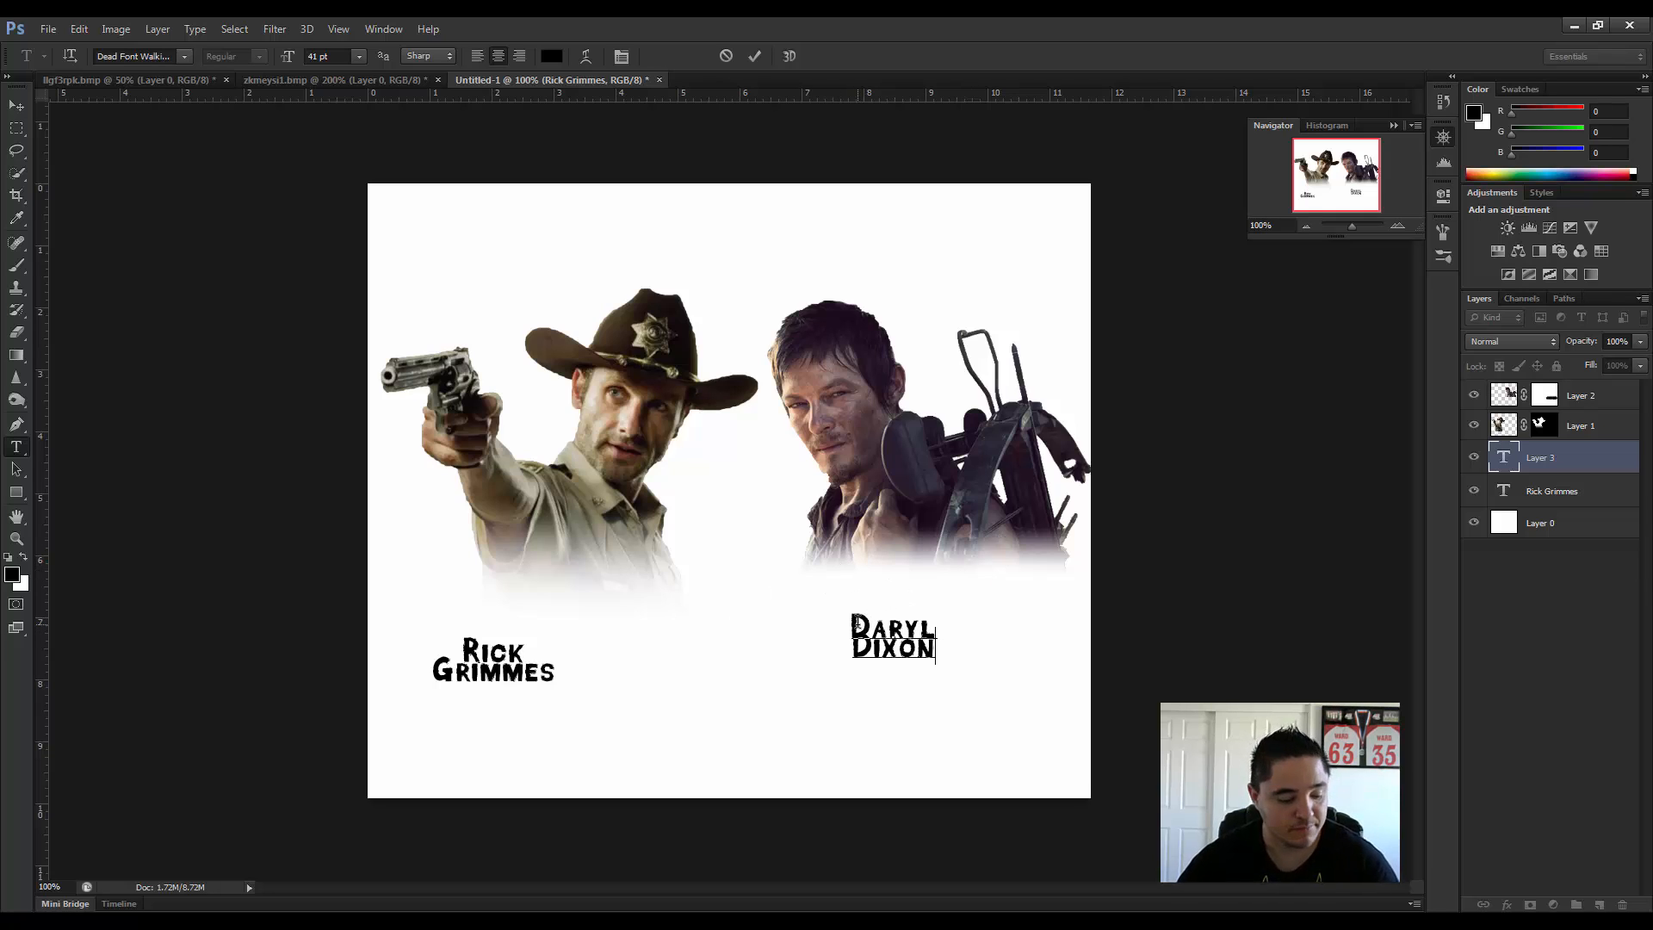
Step: Select the entire Daryl Dixon text, display the Character settings and set the font size to 96 pt
left_click_drag(859, 620, 960, 652)
left_click(910, 625)
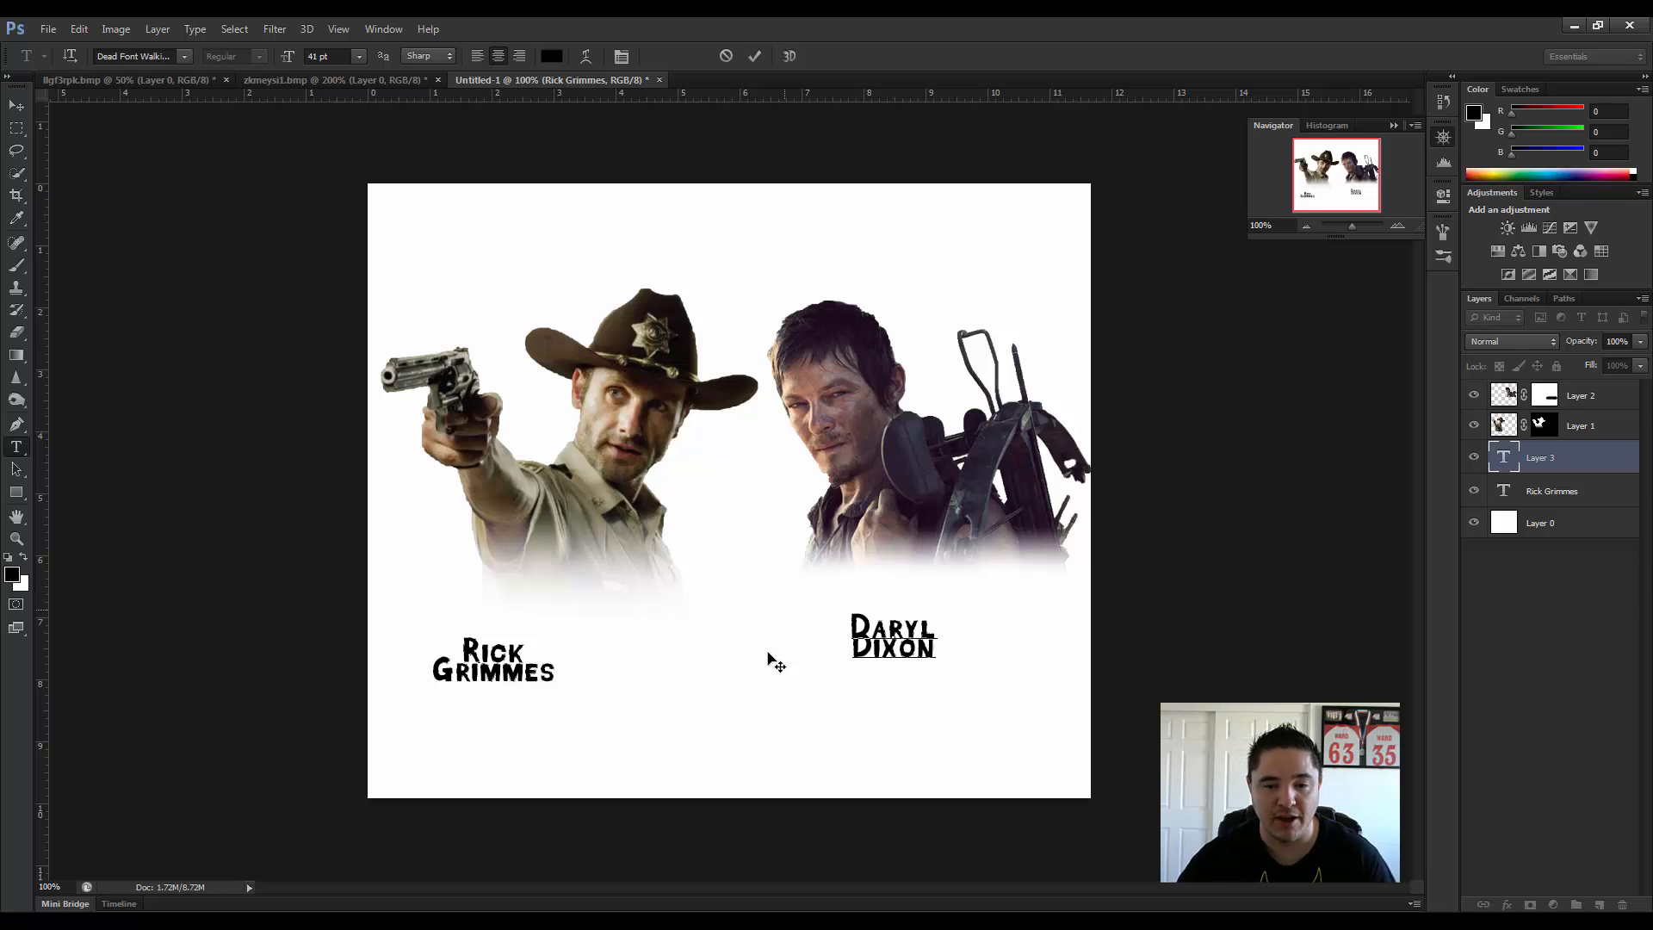
key("ctrl+a")
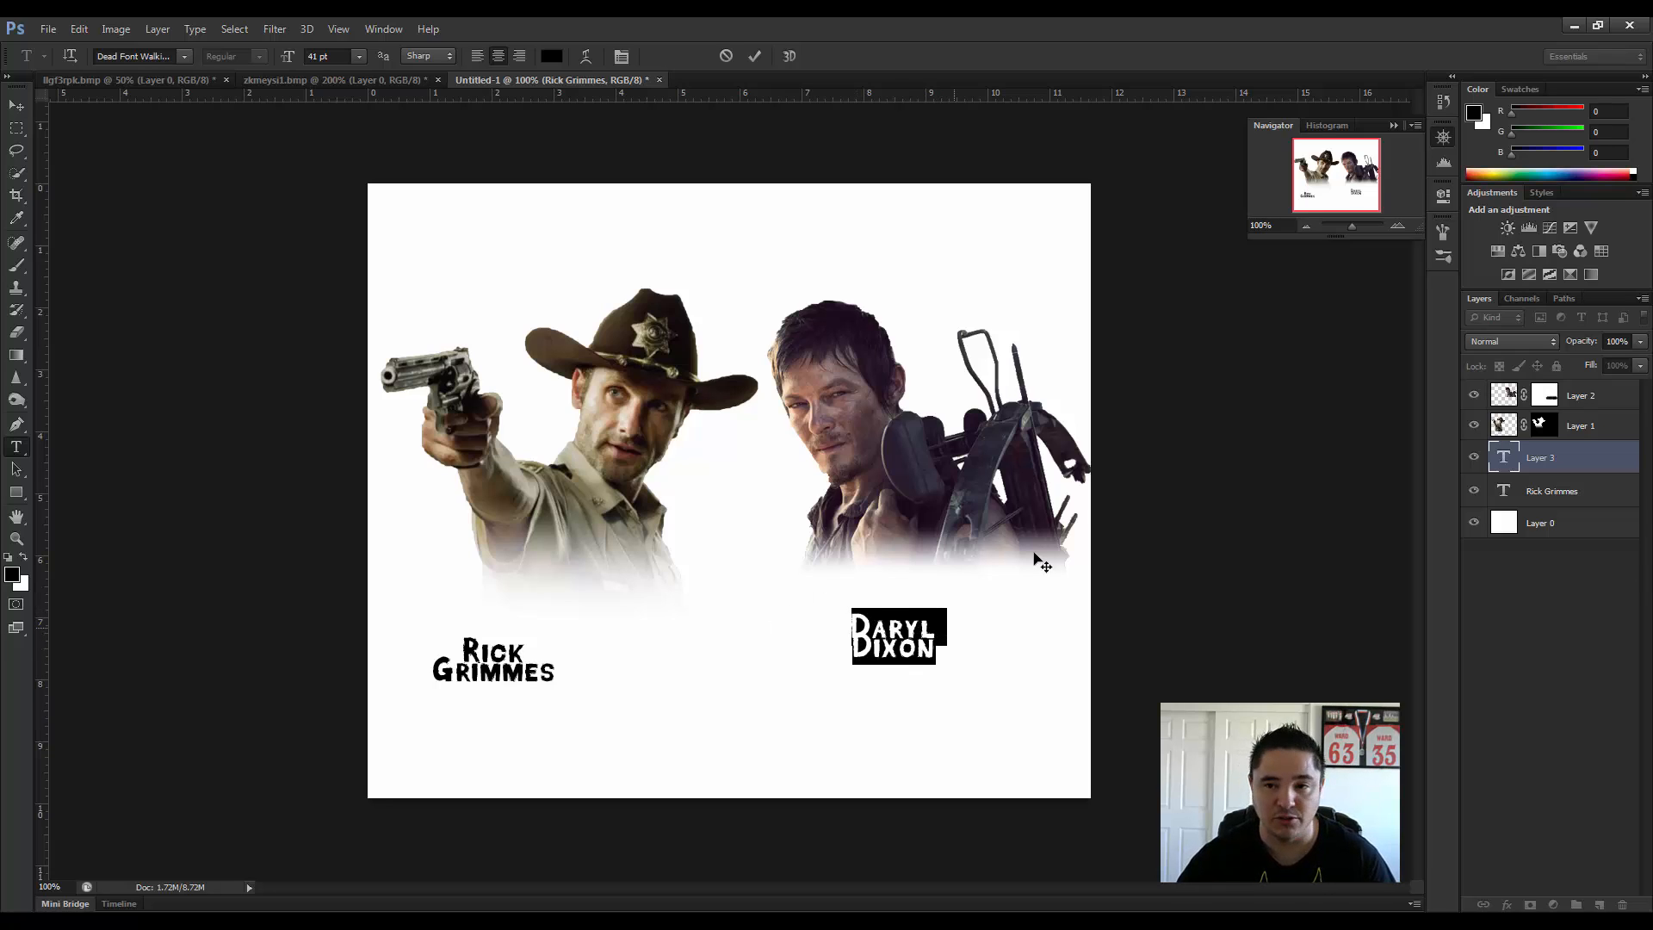
left_click(388, 31)
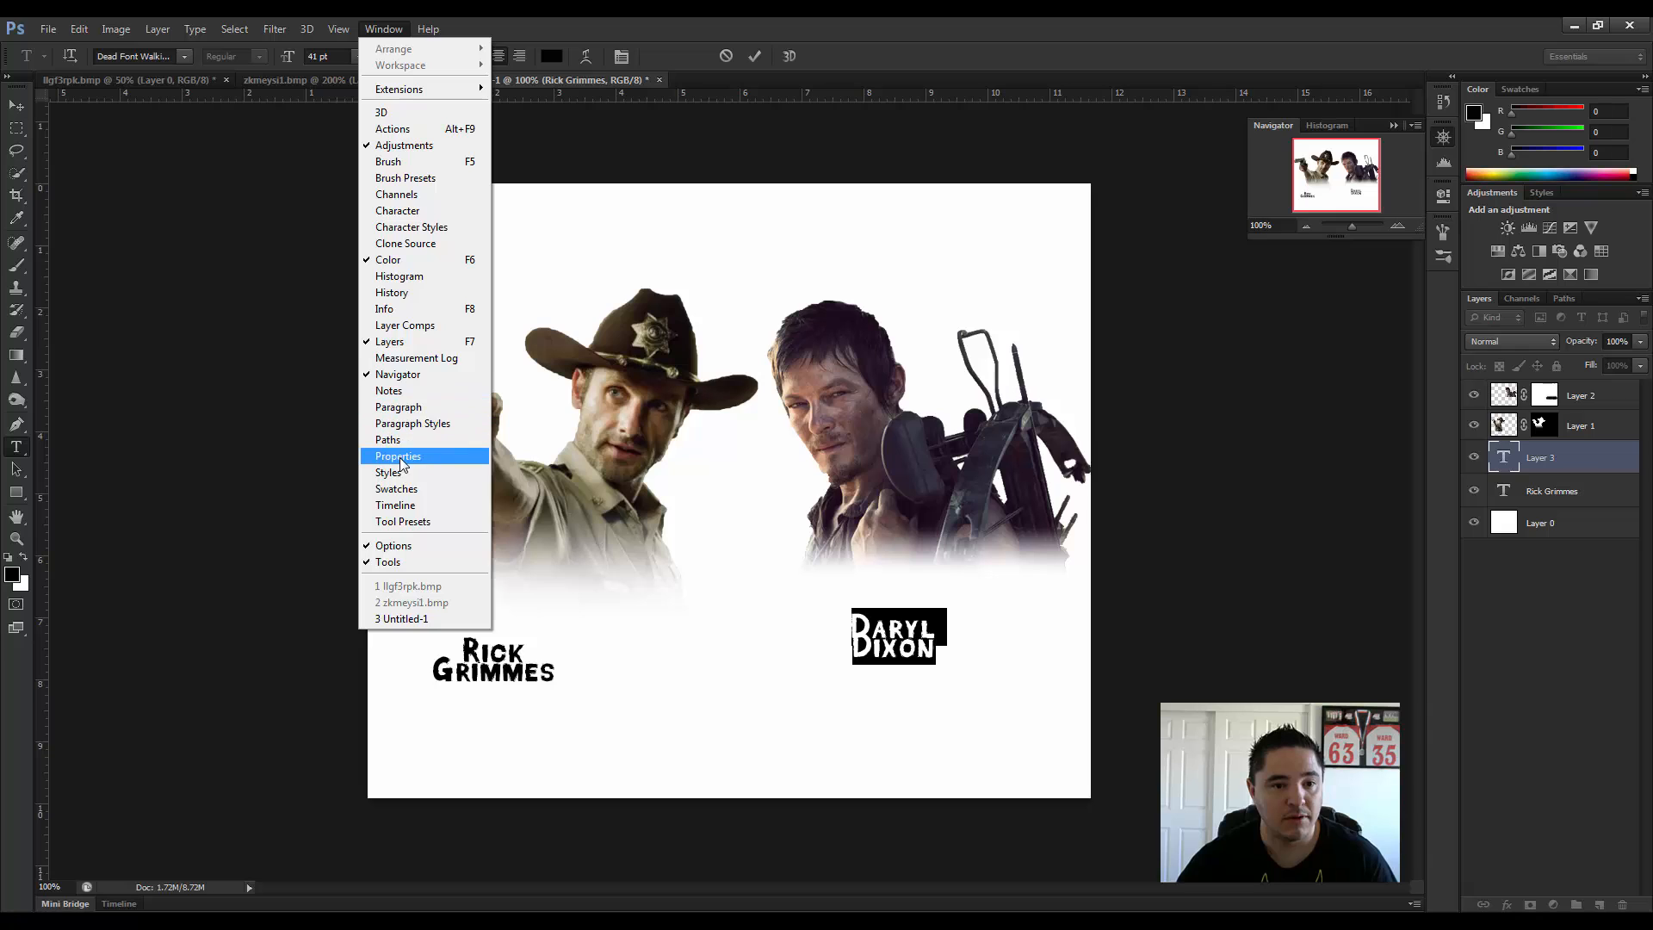
left_click(421, 215)
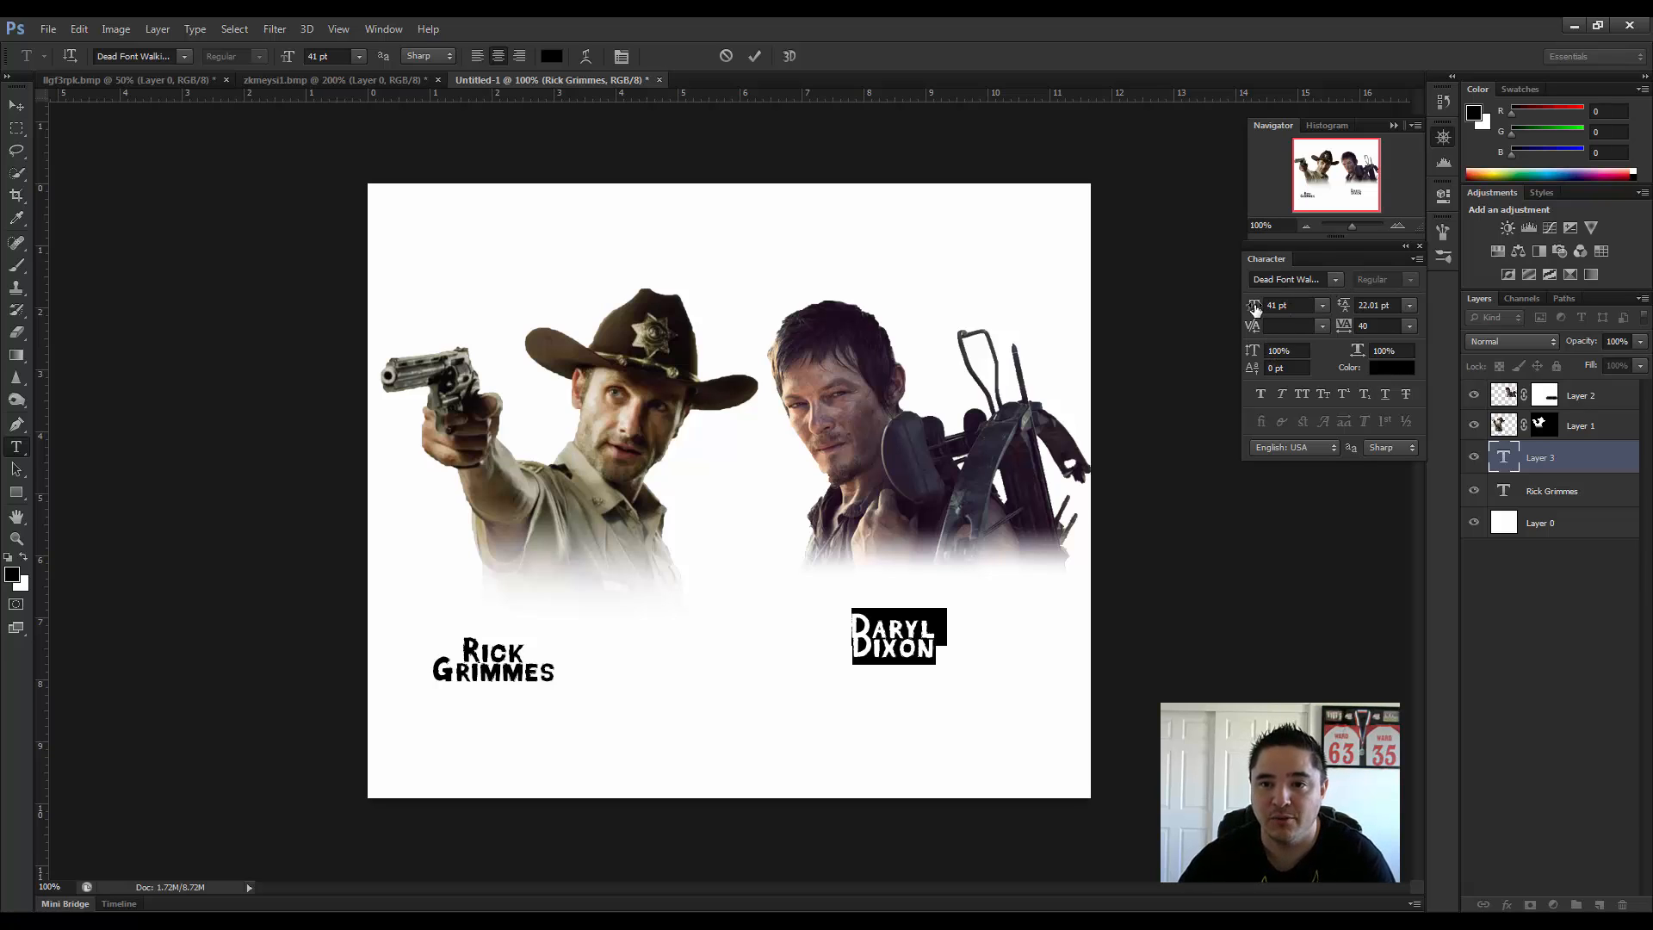
left_click_drag(1254, 312, 1302, 310)
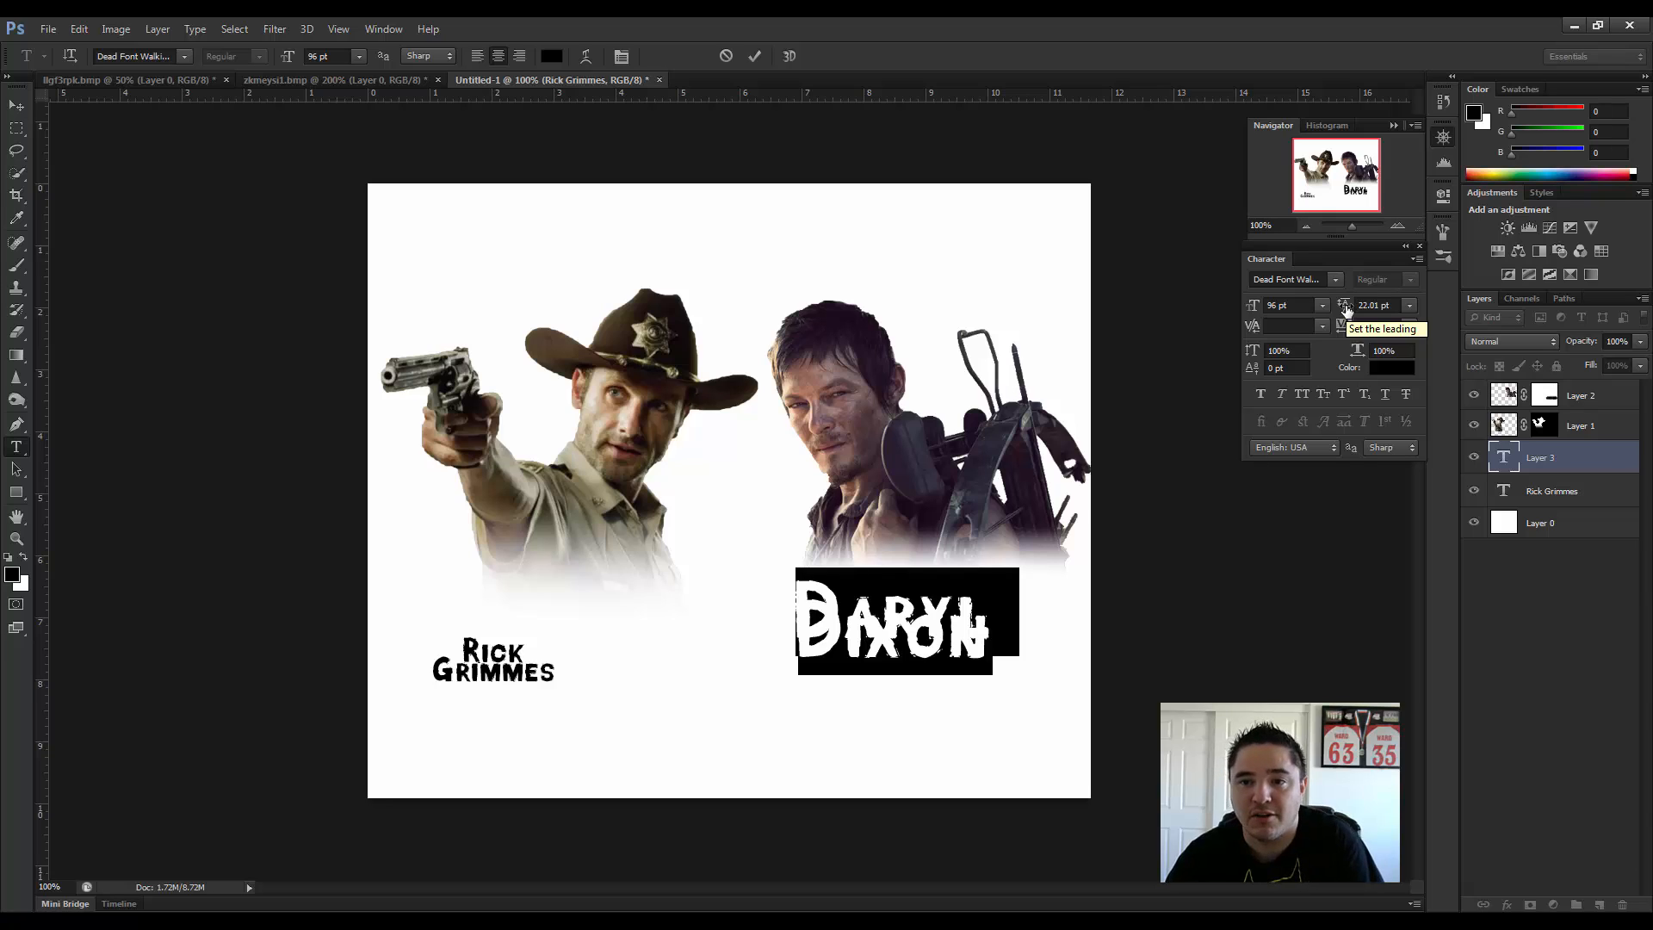
Step: Set the Daryl Dixon text's leading to 73.01 pt and its tracking to 240
left_click_drag(1345, 309, 1388, 306)
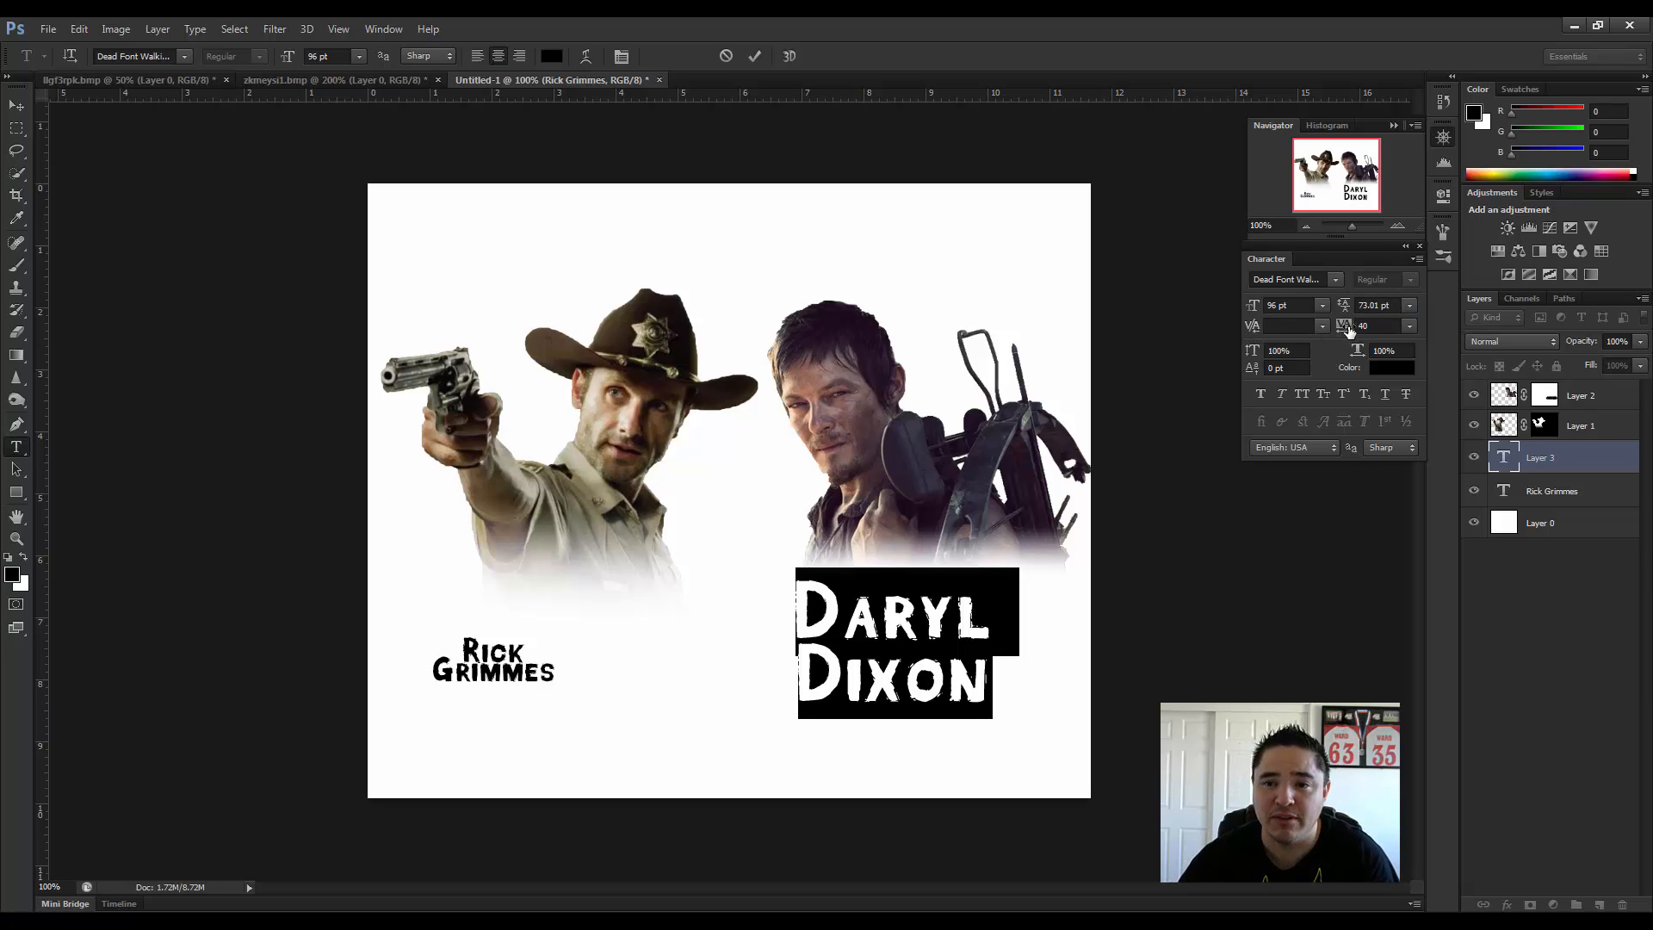
left_click_drag(1345, 332, 1354, 330)
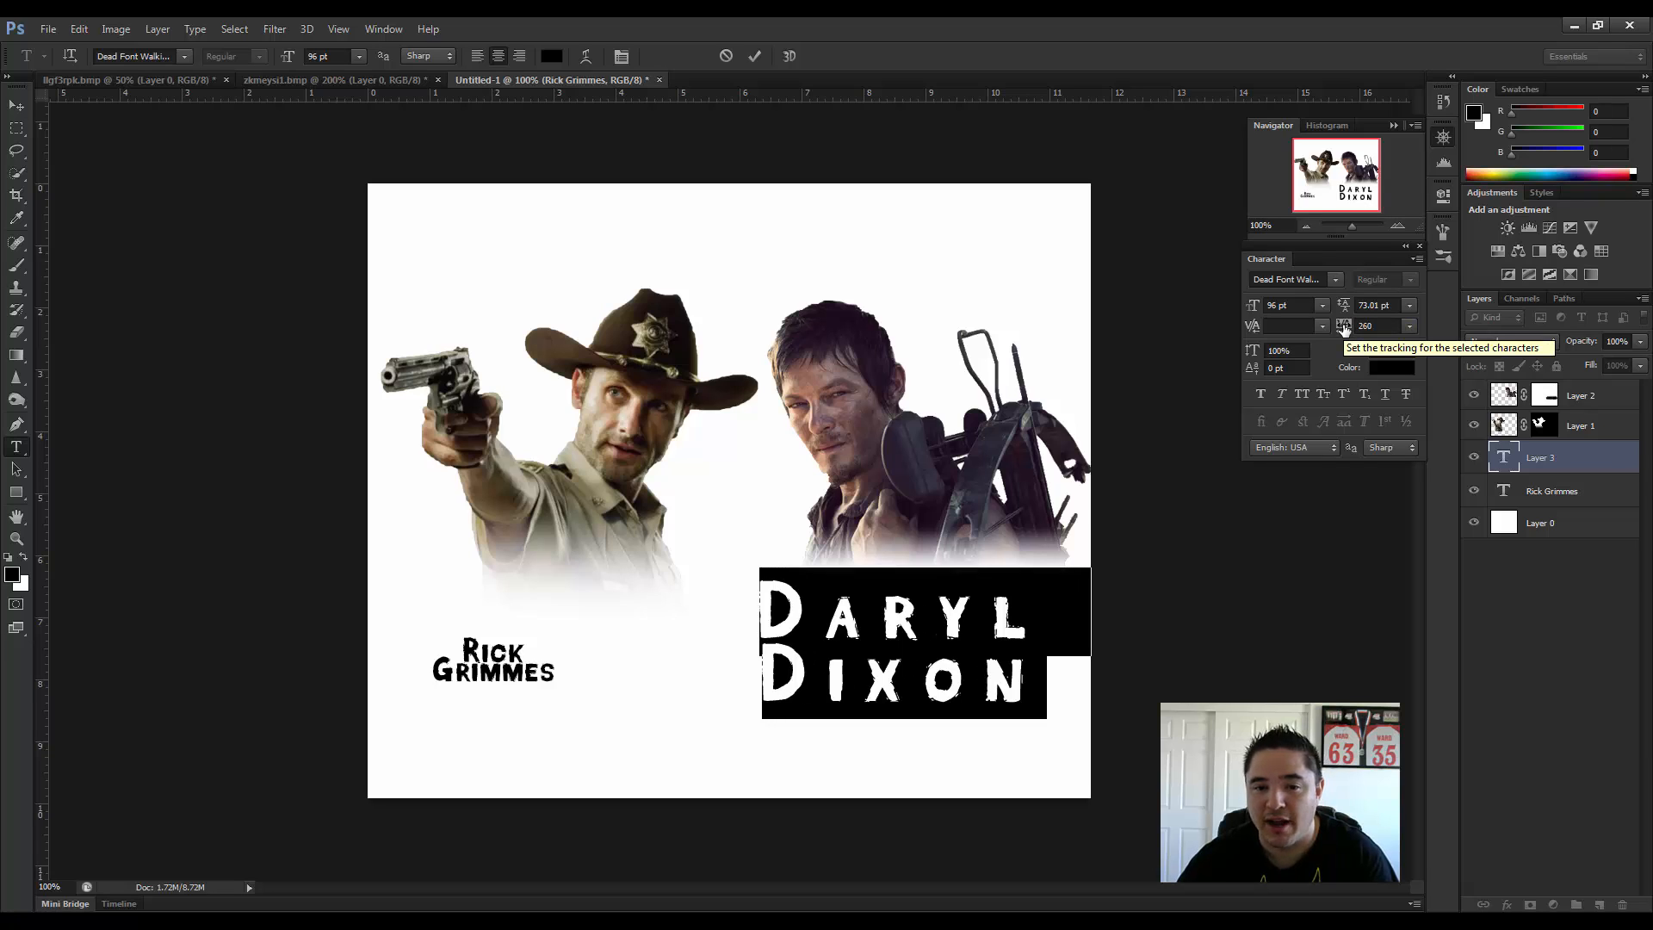
left_click_drag(1344, 330, 1341, 331)
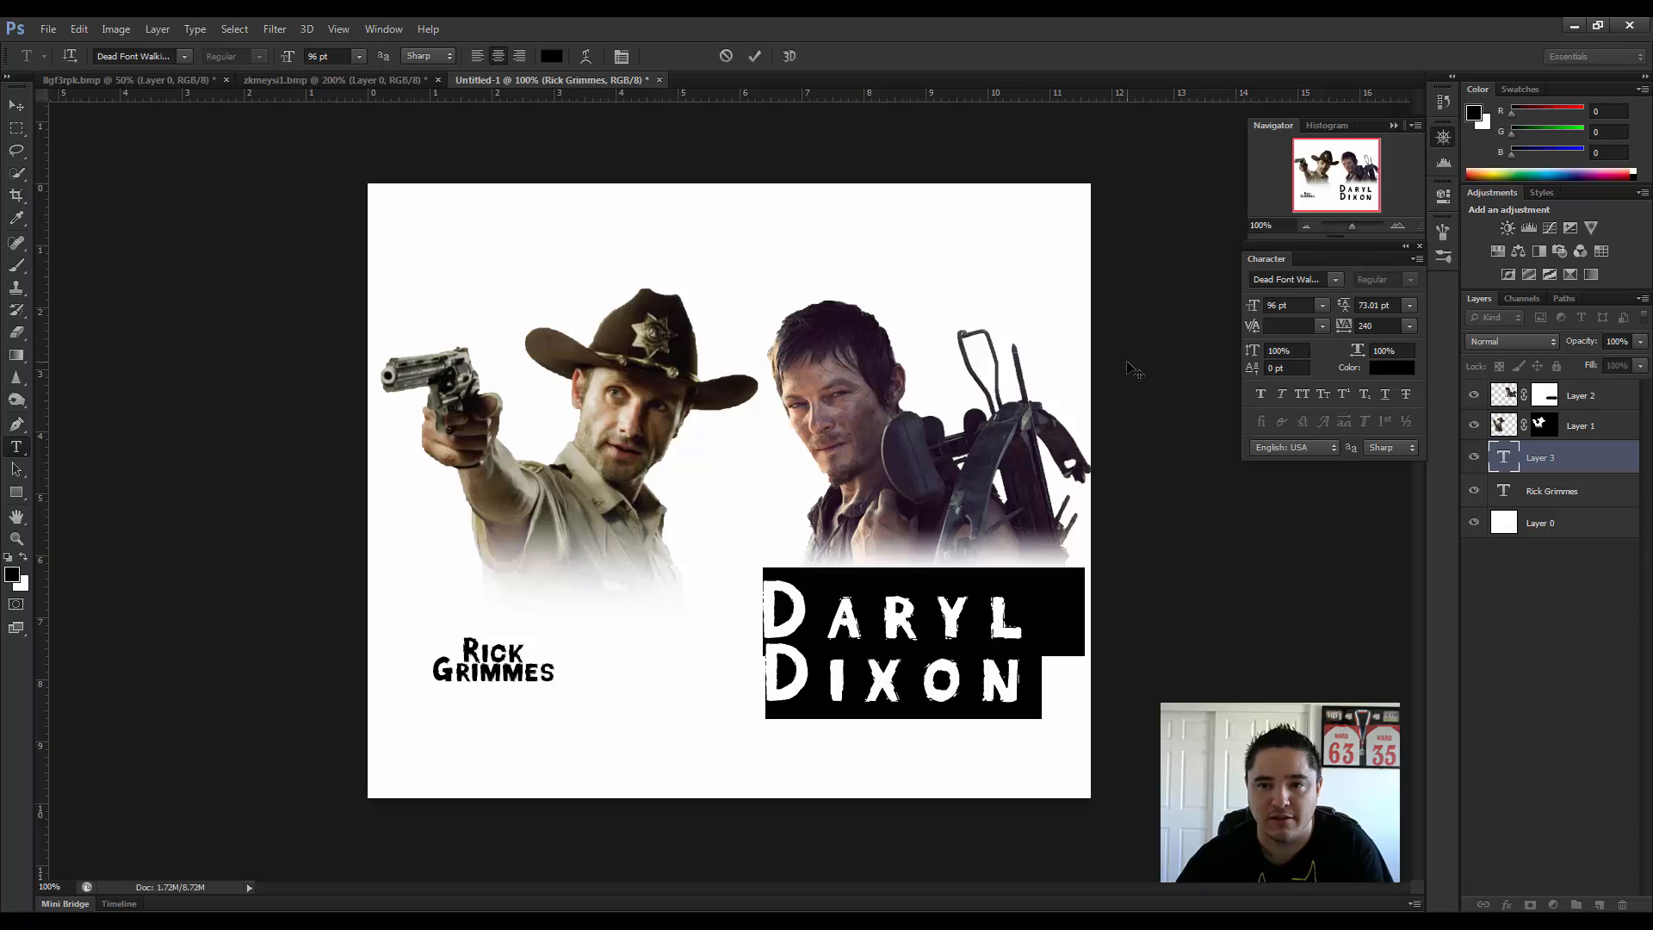
Step: Move the Daryl Dixon text slightly right and up so it sits directly beneath the crossbow character
left_click(18, 107)
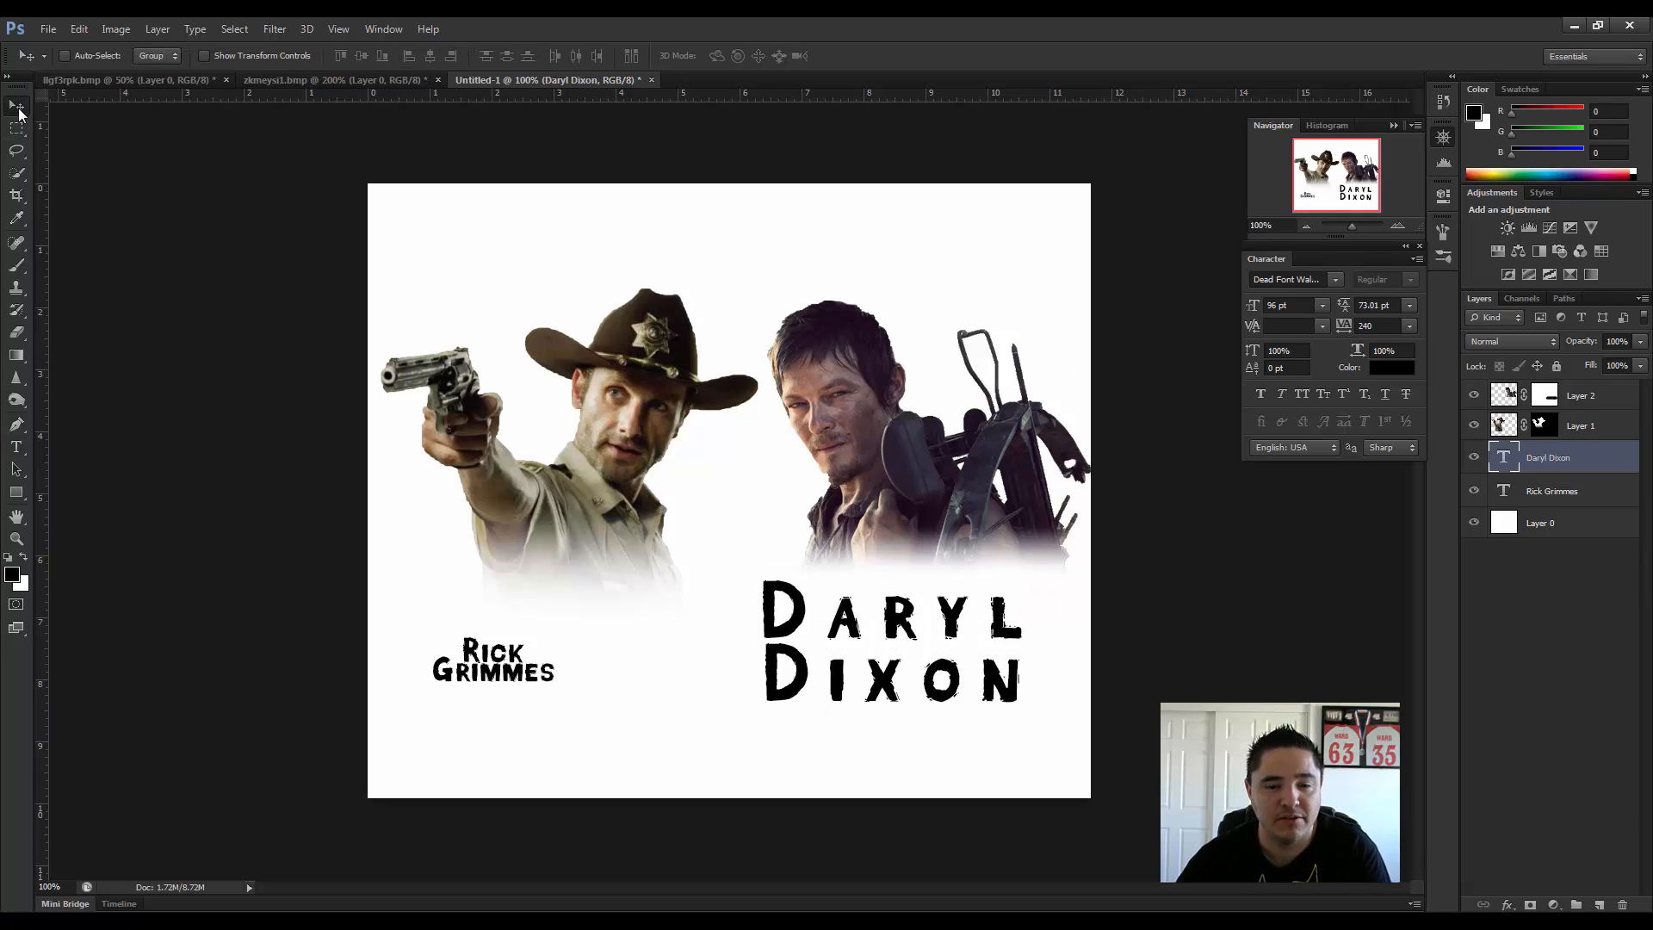
left_click_drag(906, 637, 940, 631)
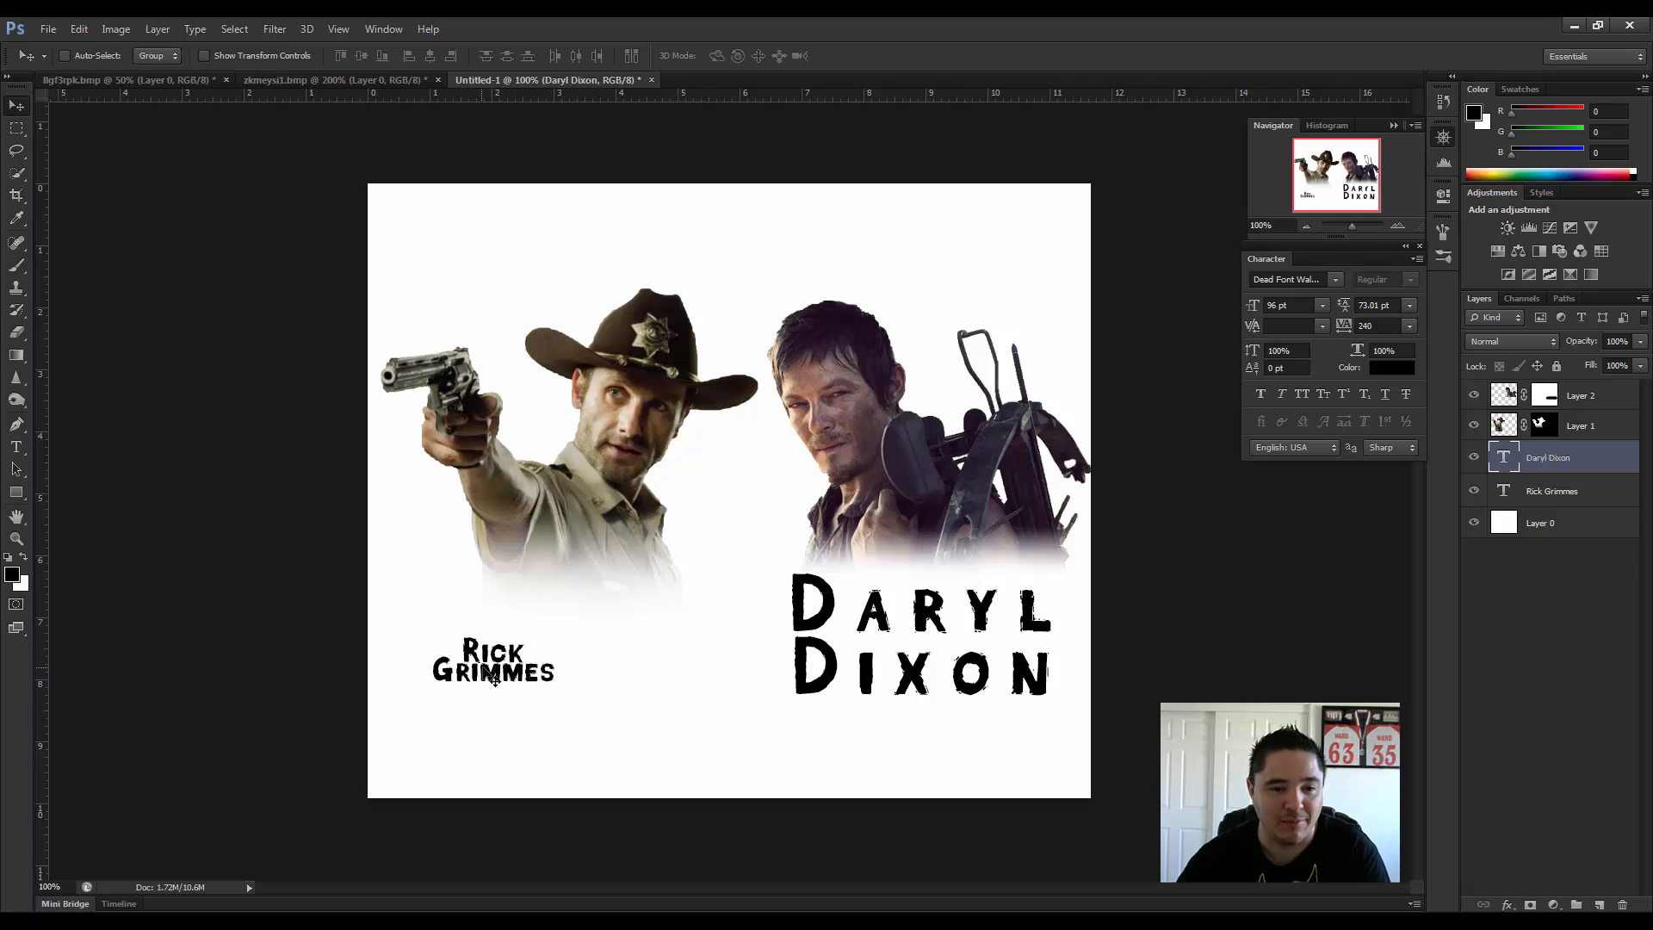
Step: Select the whole Rick Grimmes text with the Type tool and enlarge its font size to 99 pt
left_click(17, 447)
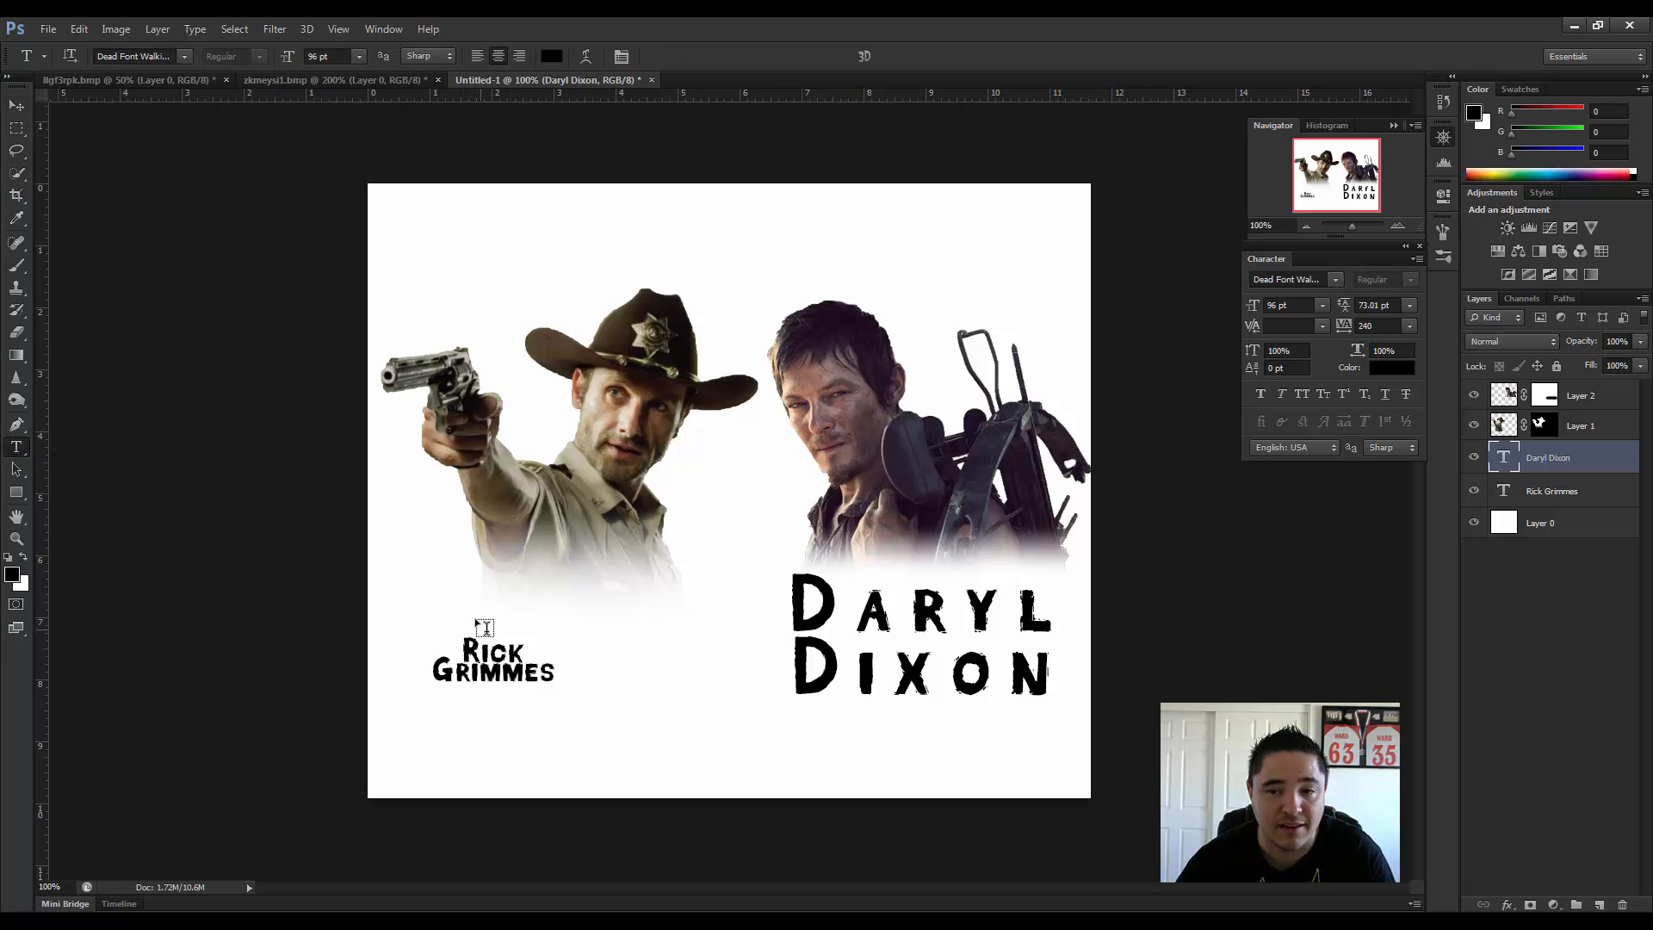
left_click(16, 423)
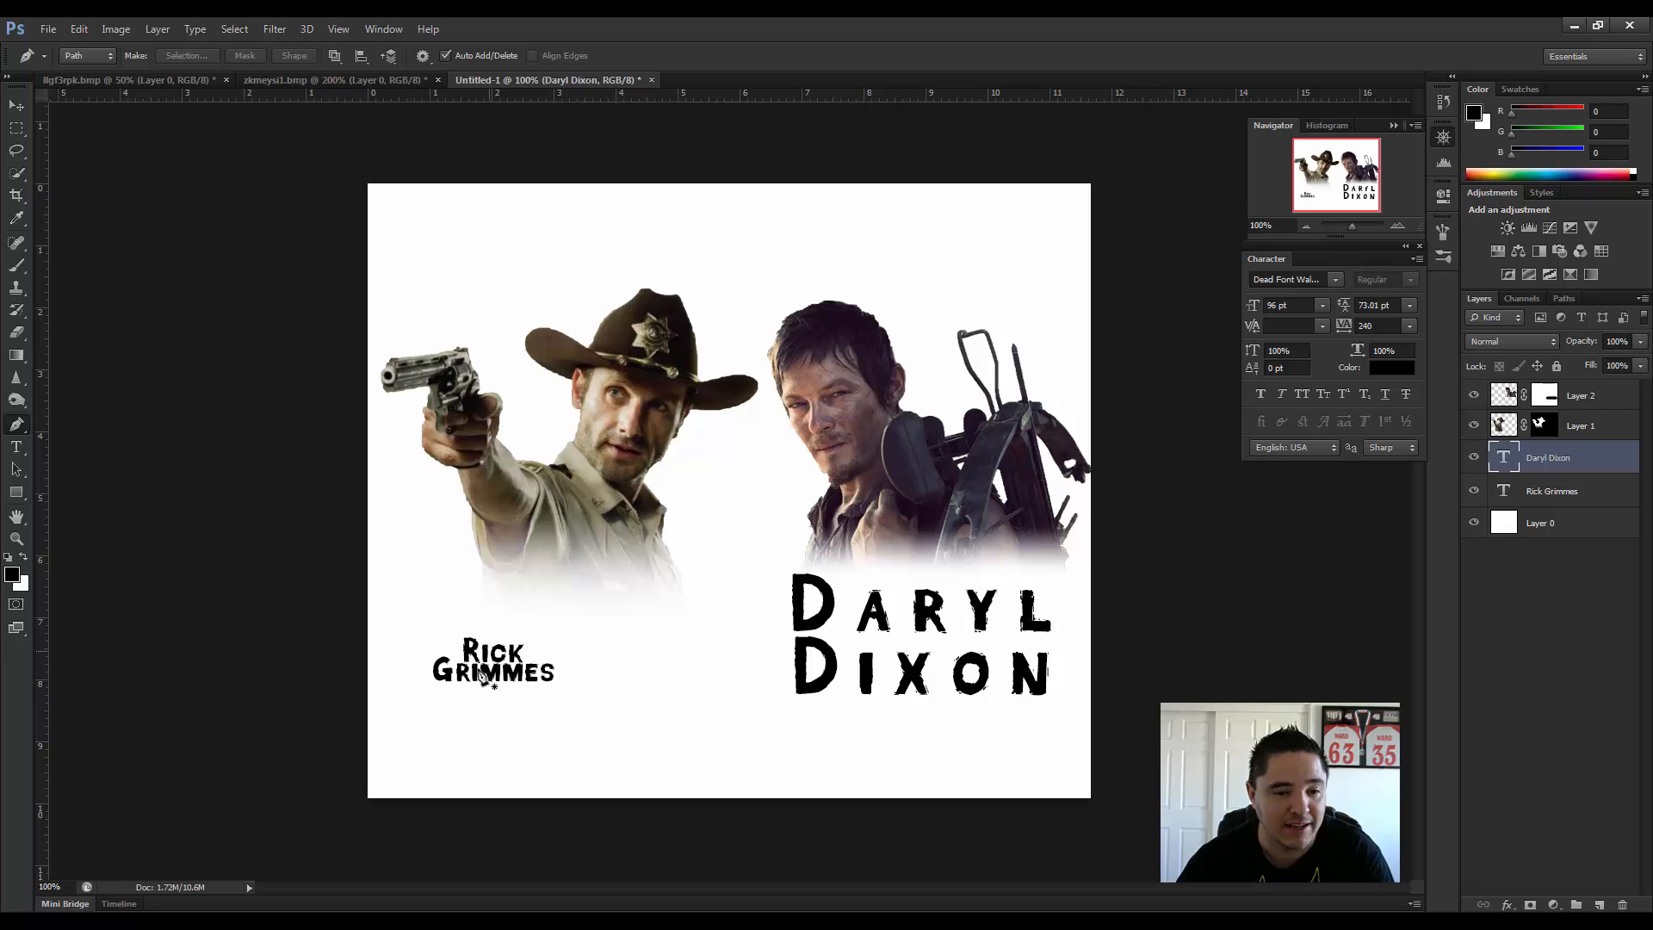
left_click(16, 449)
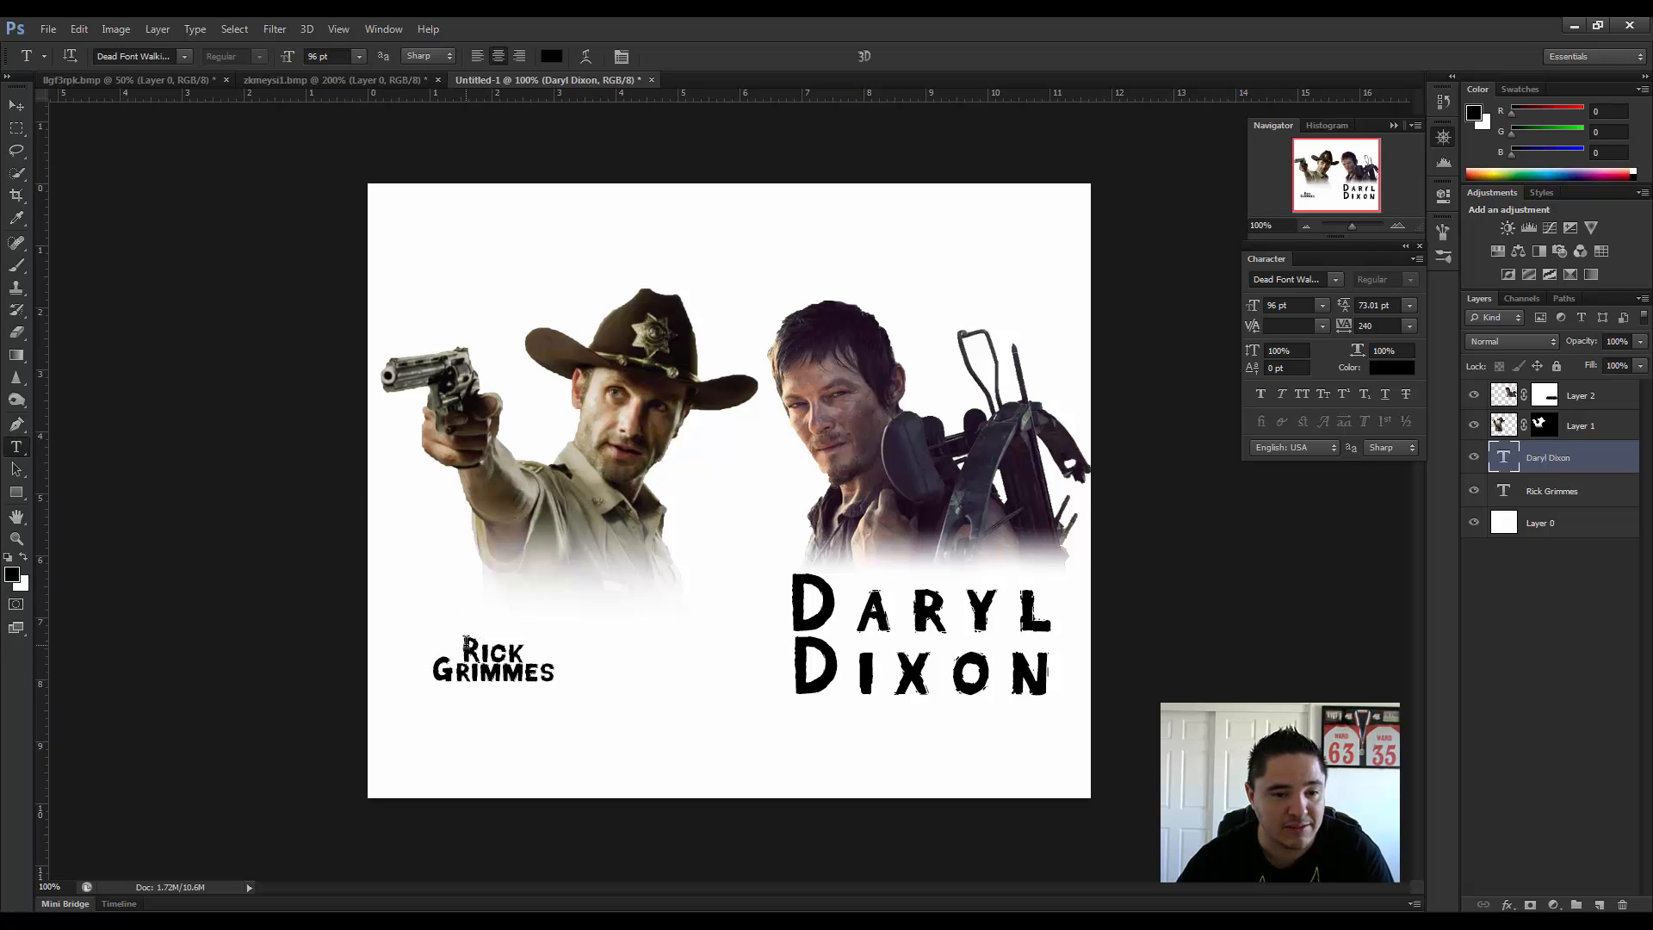
left_click_drag(465, 644, 568, 664)
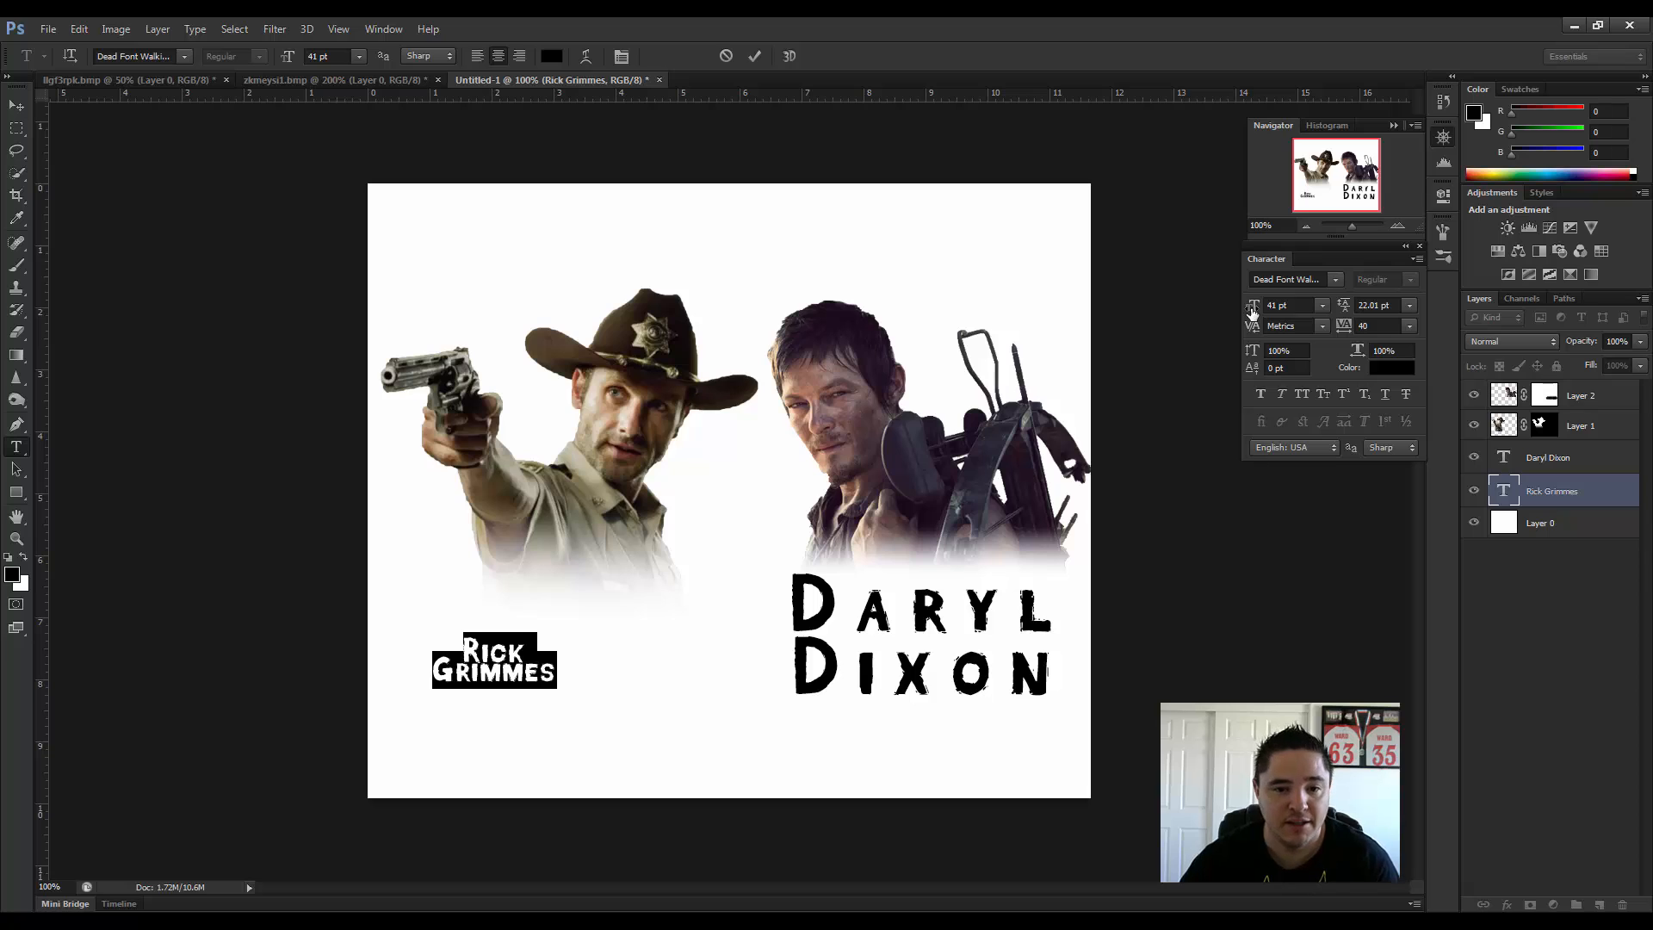
left_click_drag(1253, 312, 1300, 314)
Step: Check the Daryl Dixon text's font size and set the whole Rick Grimmes text to the matching 96 pt
left_click(1549, 457)
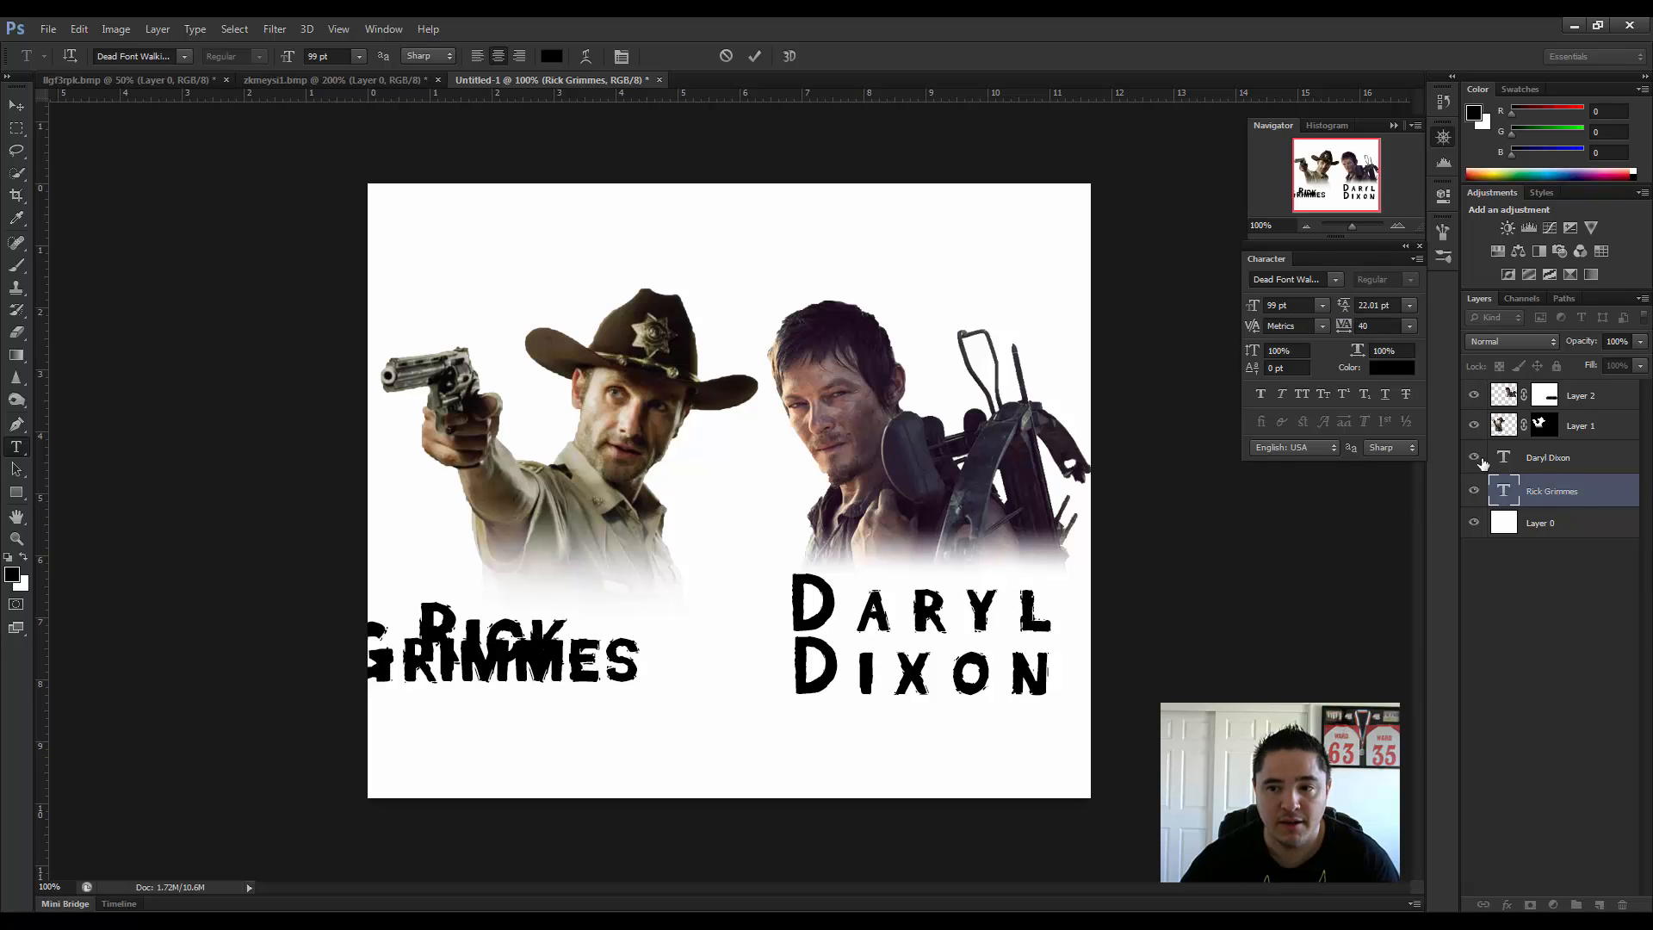
left_click_drag(796, 599, 1067, 693)
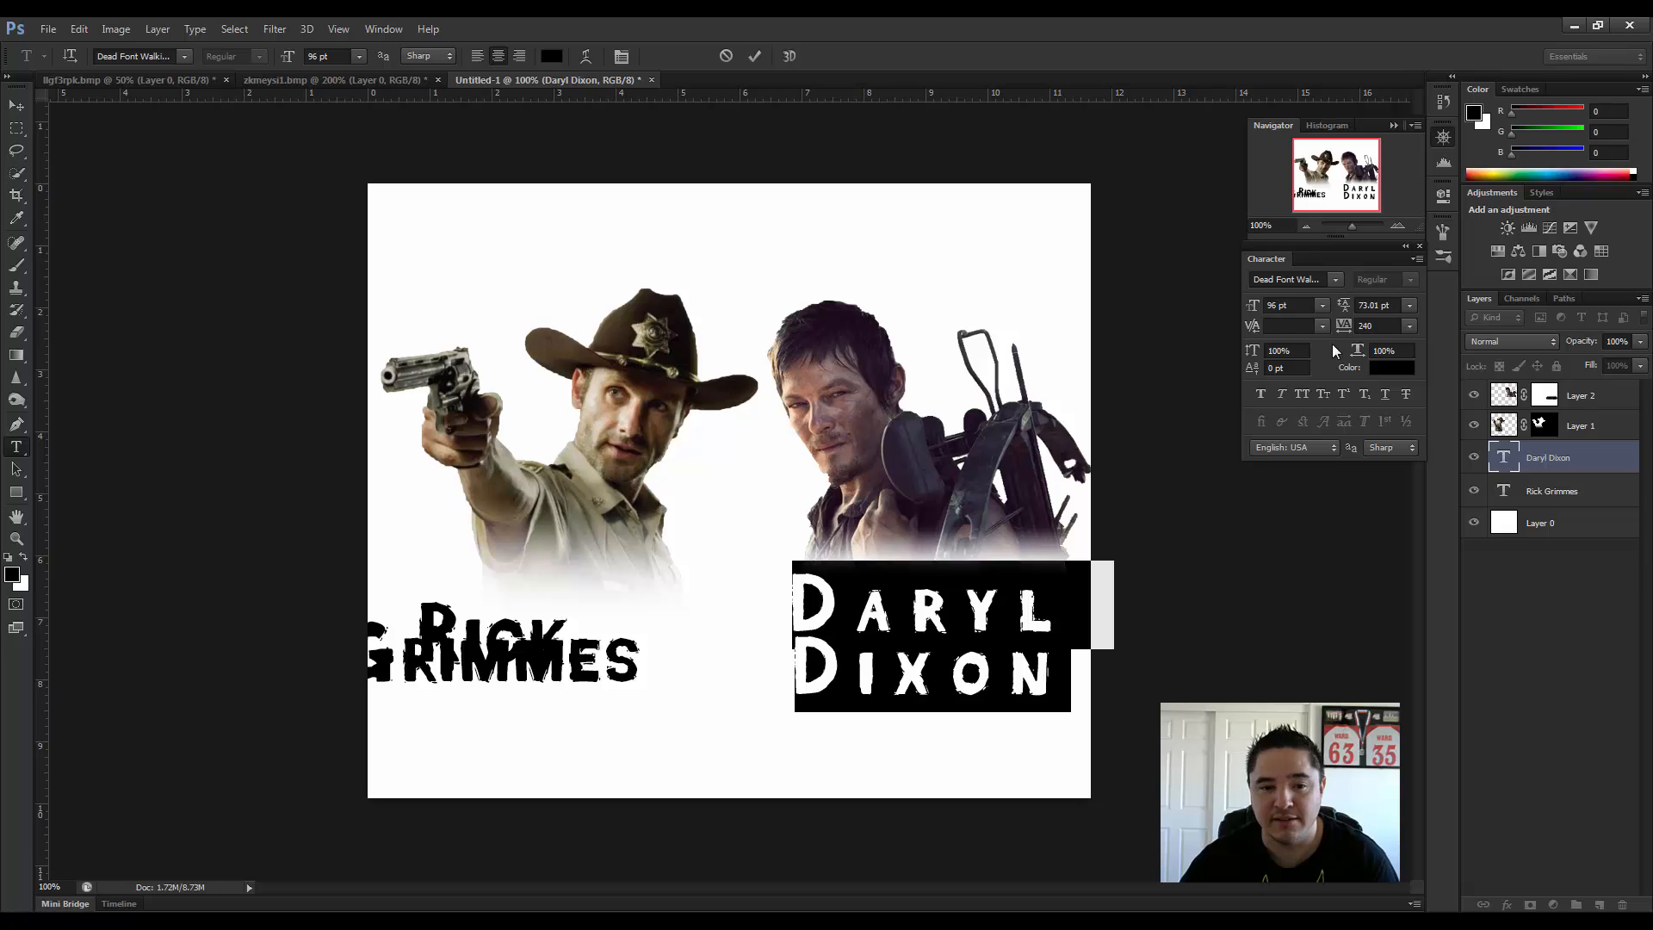
left_click(1505, 492)
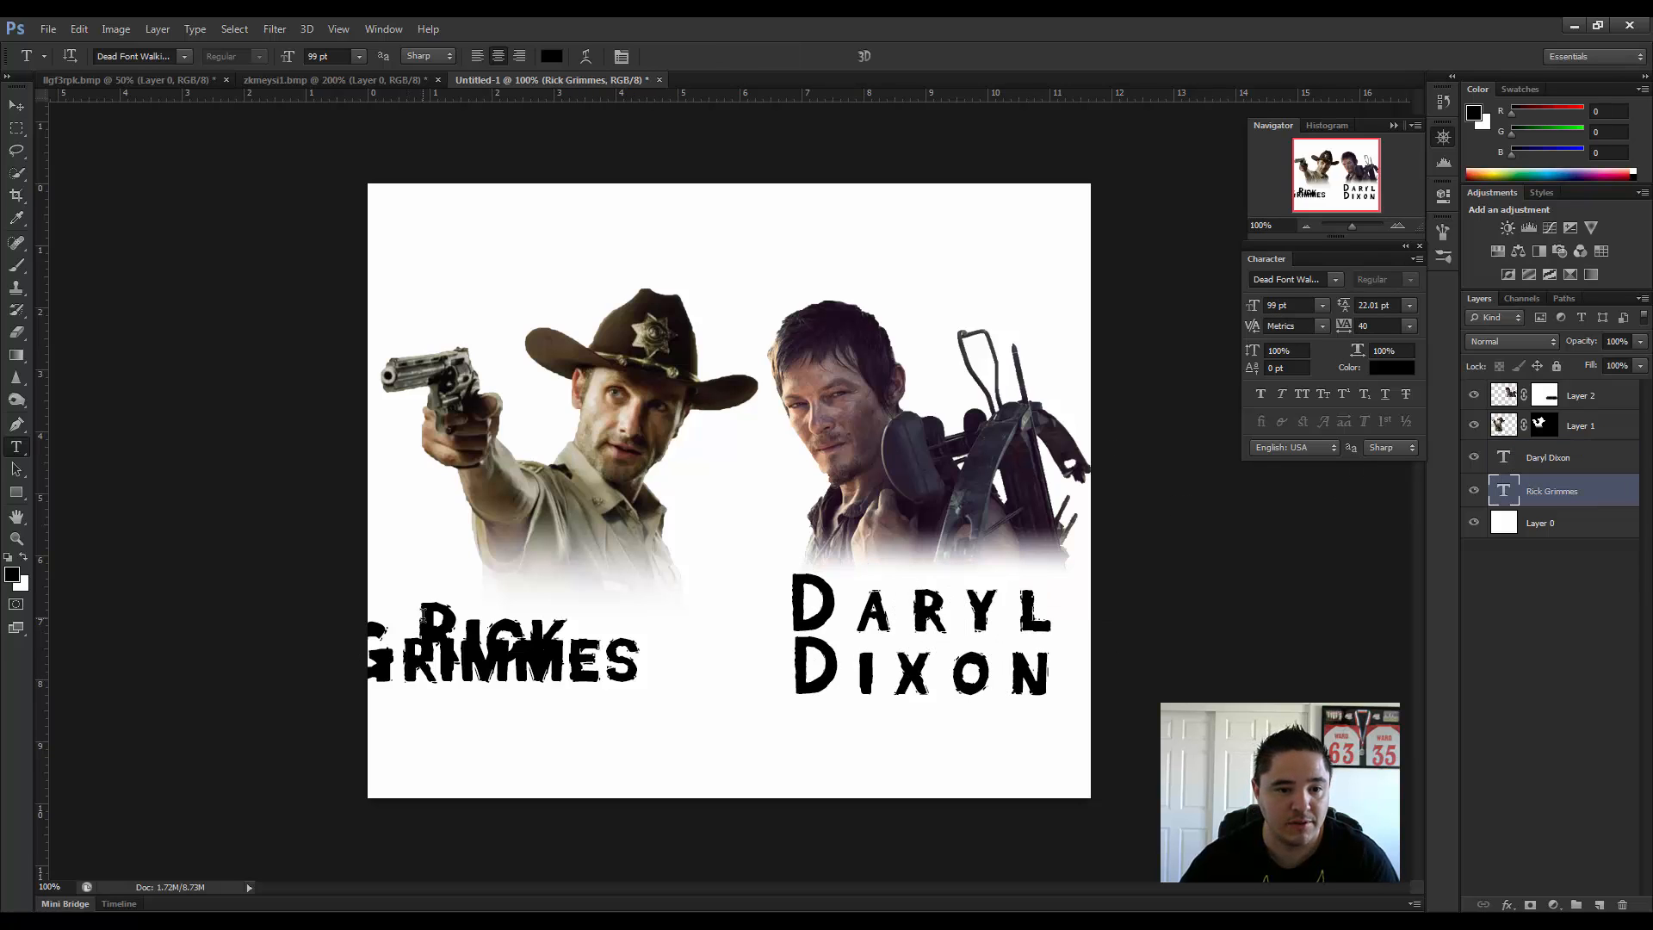
left_click_drag(422, 613, 675, 683)
key("ctrl+a")
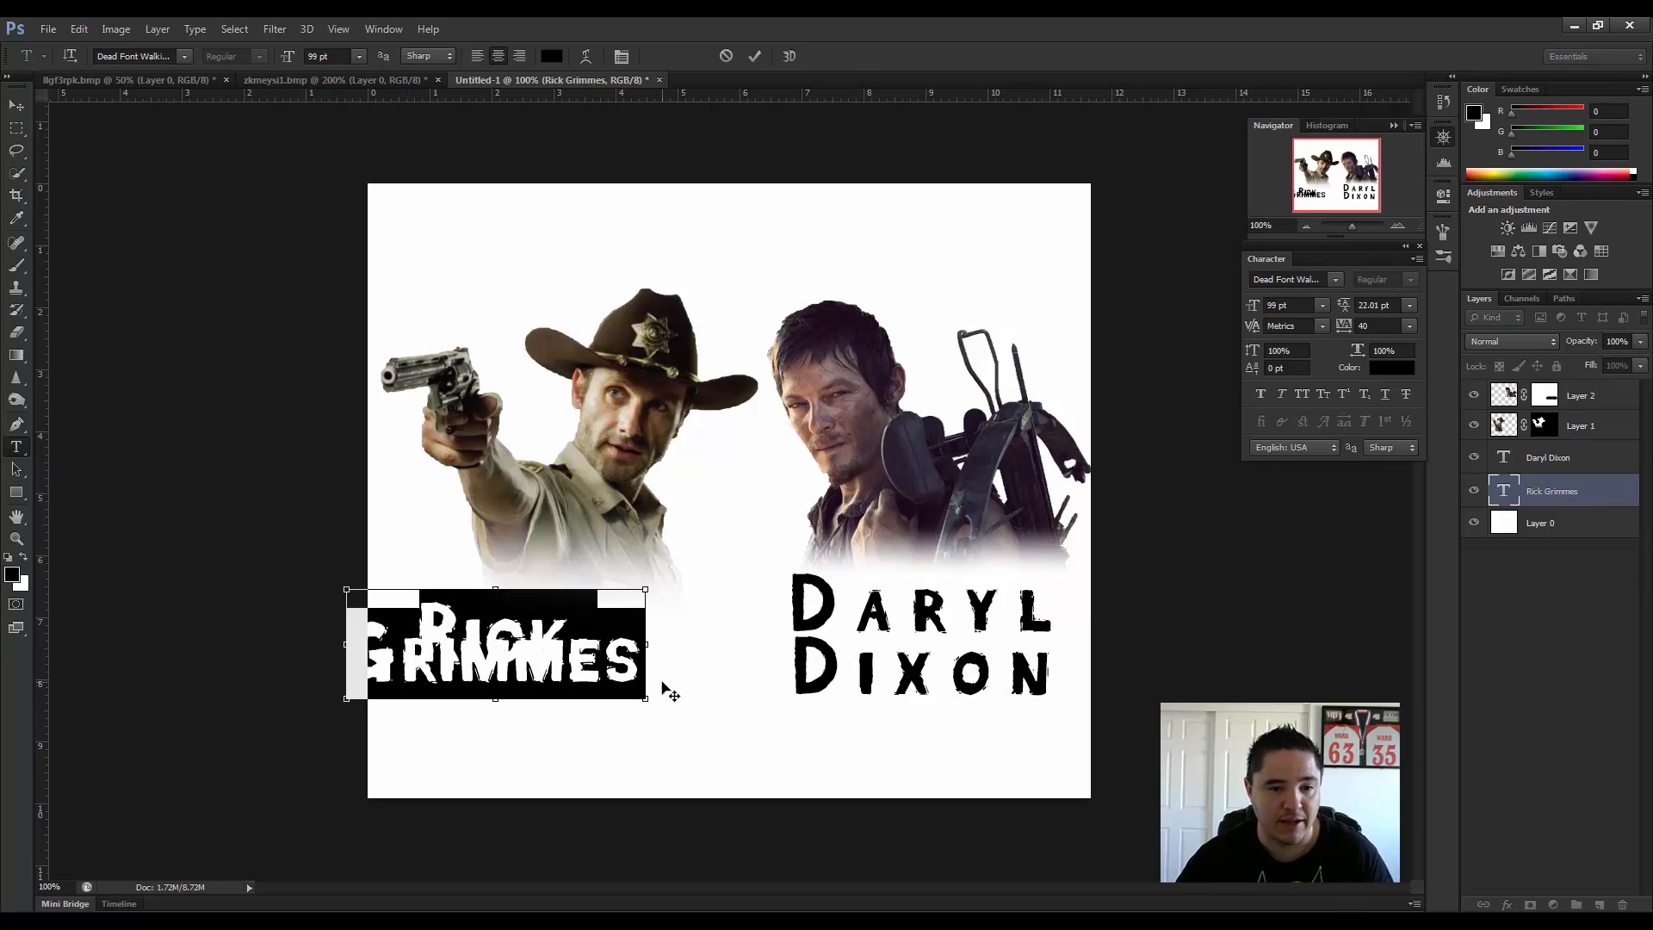
left_click(1292, 304)
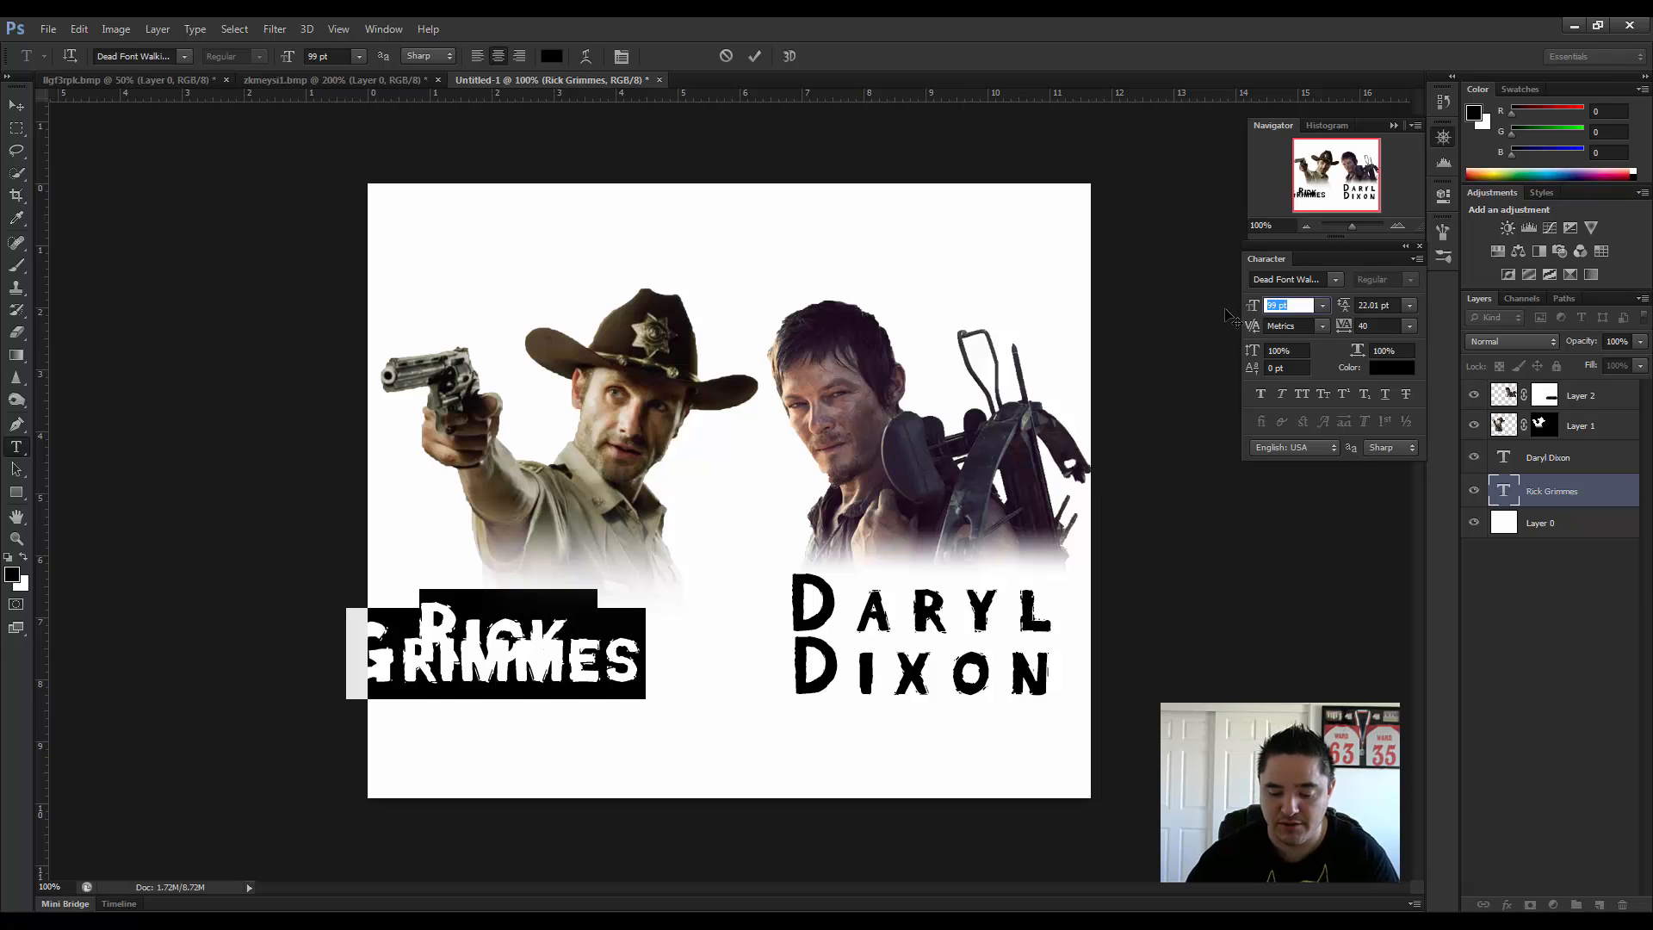
type("96")
key("Return")
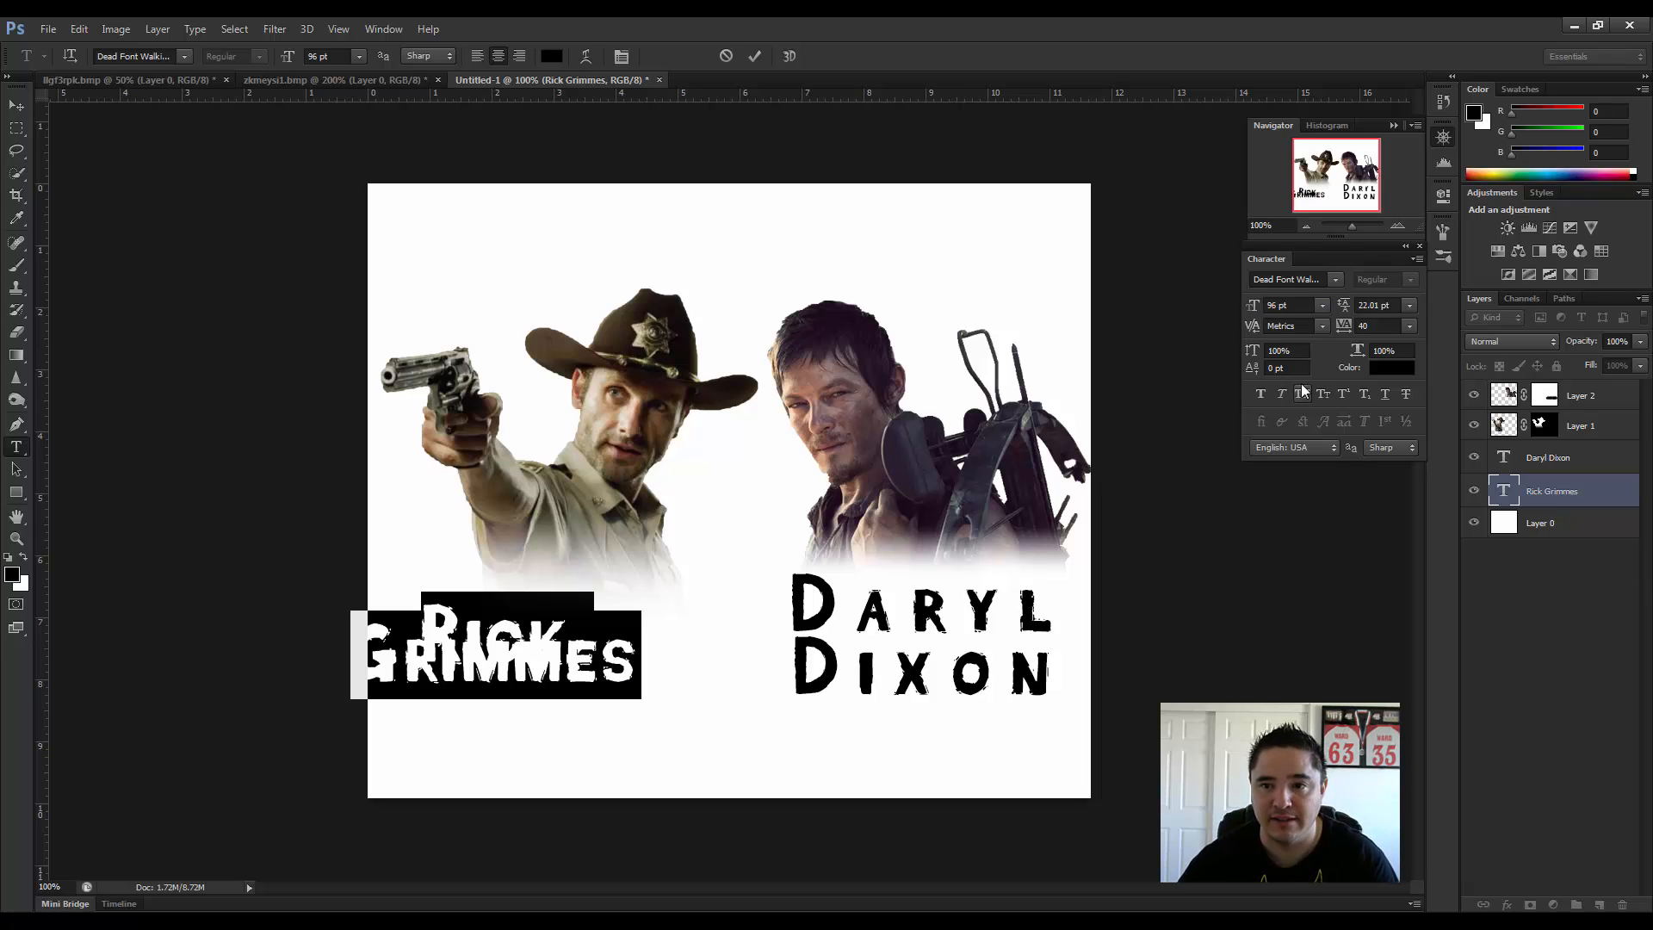
Step: Set the Rick Grimmes text's leading to 61.01 pt and move it right and slightly up beneath the sheriff
left_click_drag(1348, 310, 1382, 308)
left_click(17, 105)
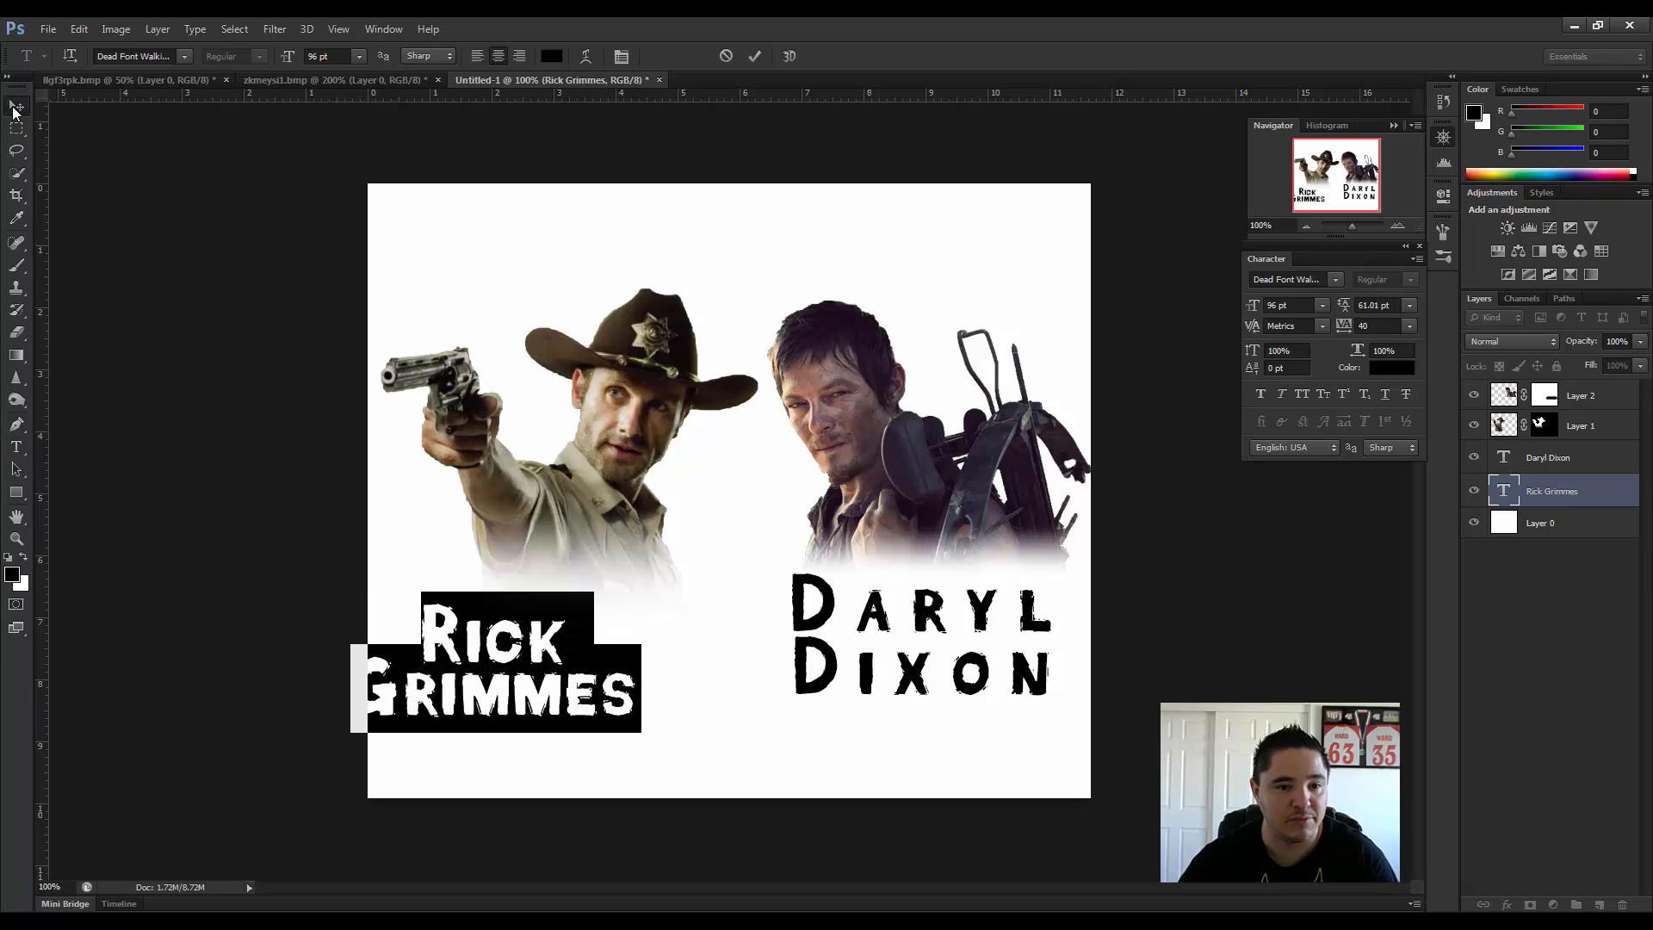
left_click_drag(553, 647, 610, 631)
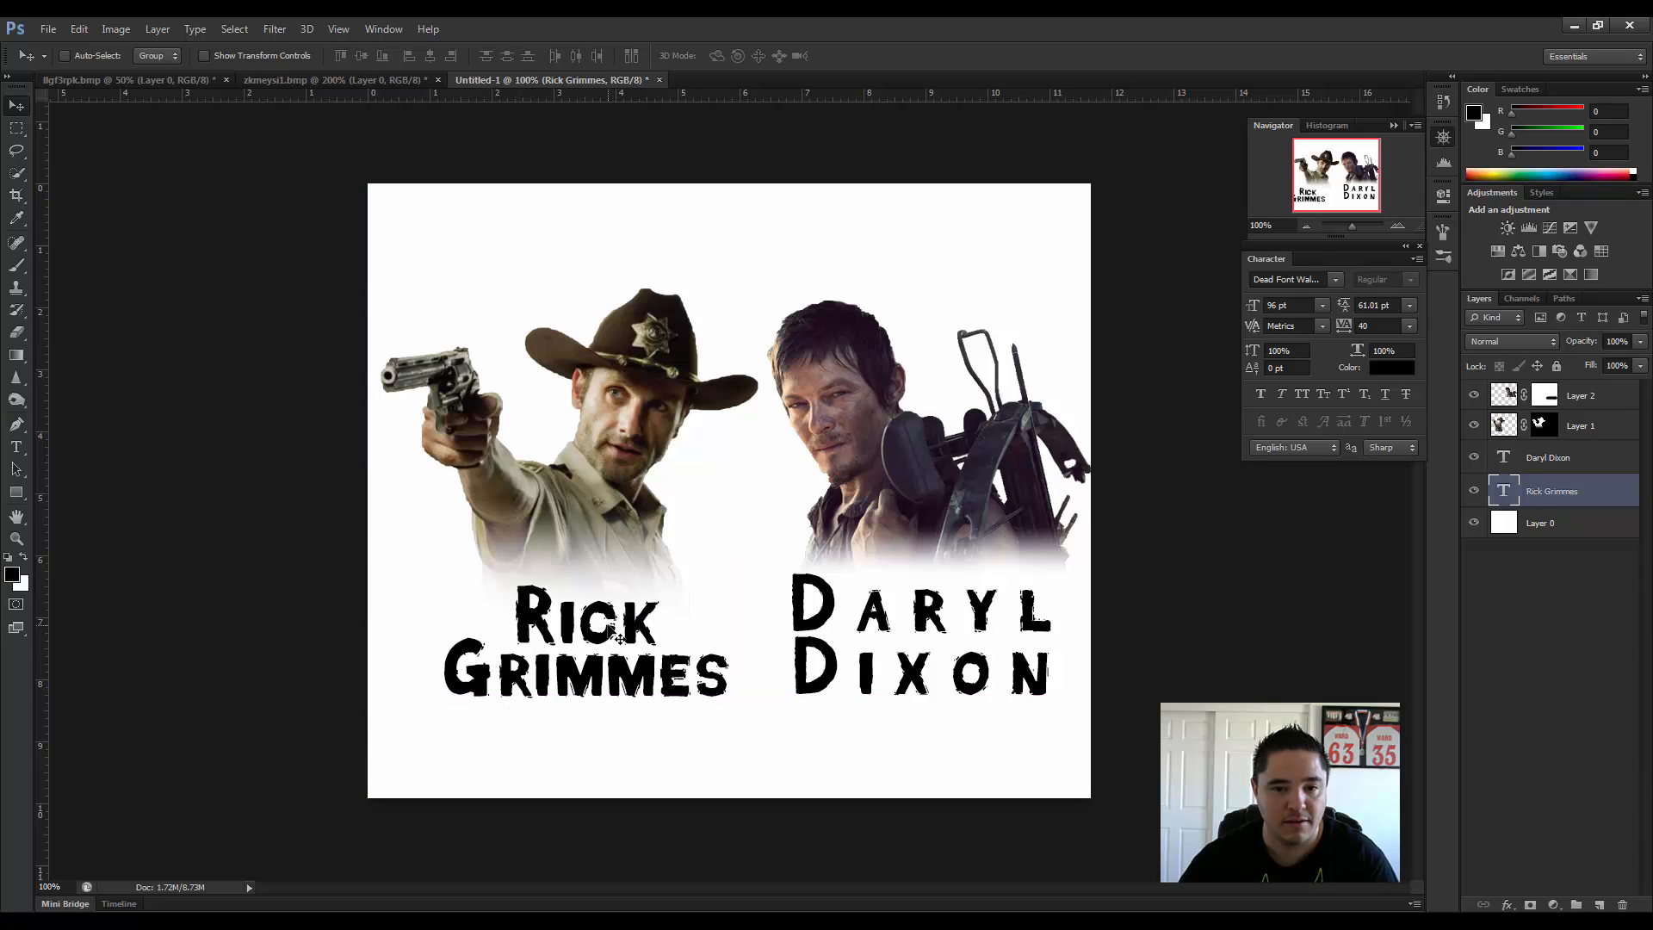
Step: Select the whole Daryl Dixon text and set its tracking to 40
left_click(15, 447)
left_click(1049, 680)
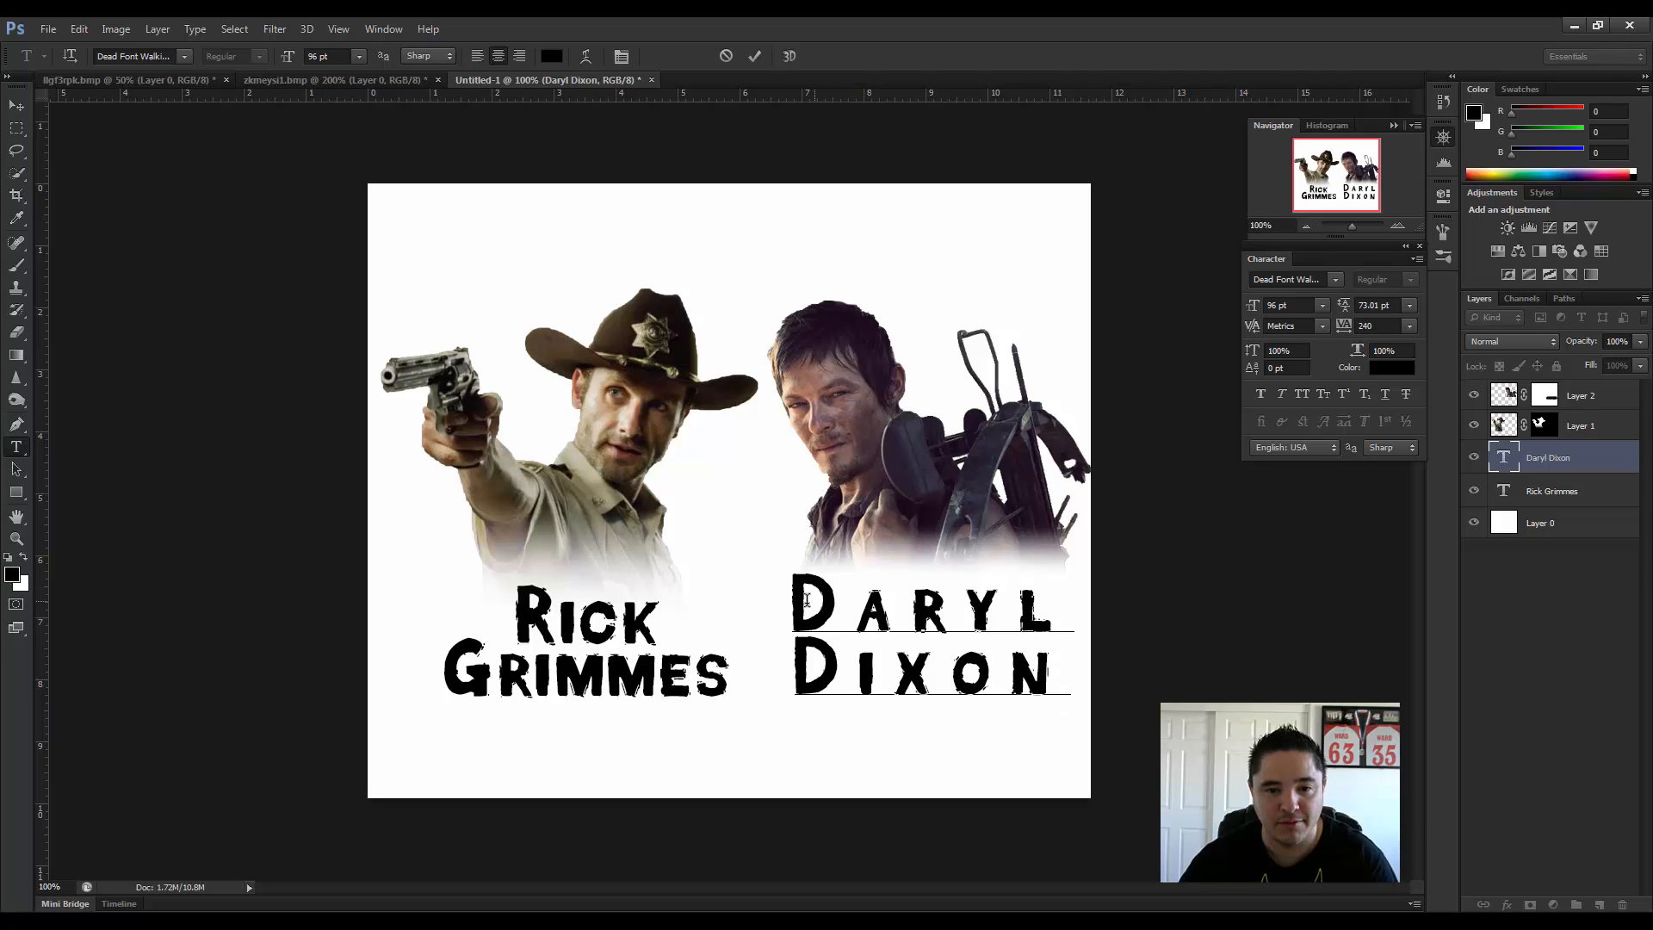
left_click_drag(807, 600, 1077, 668)
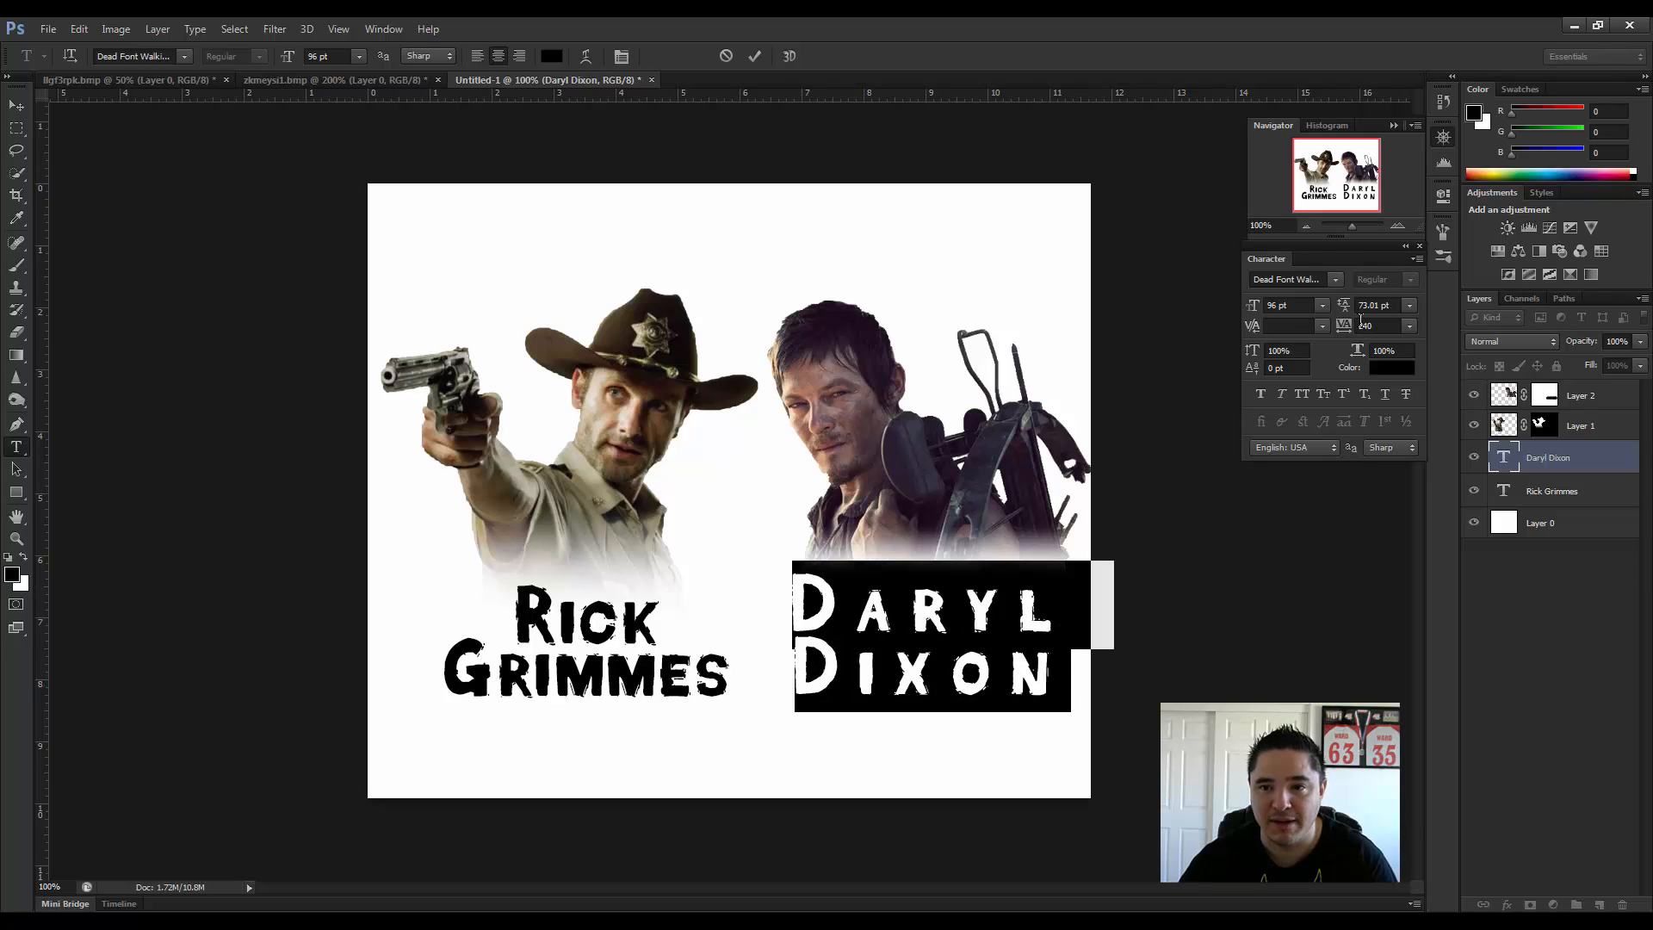
left_click_drag(1347, 329, 1339, 326)
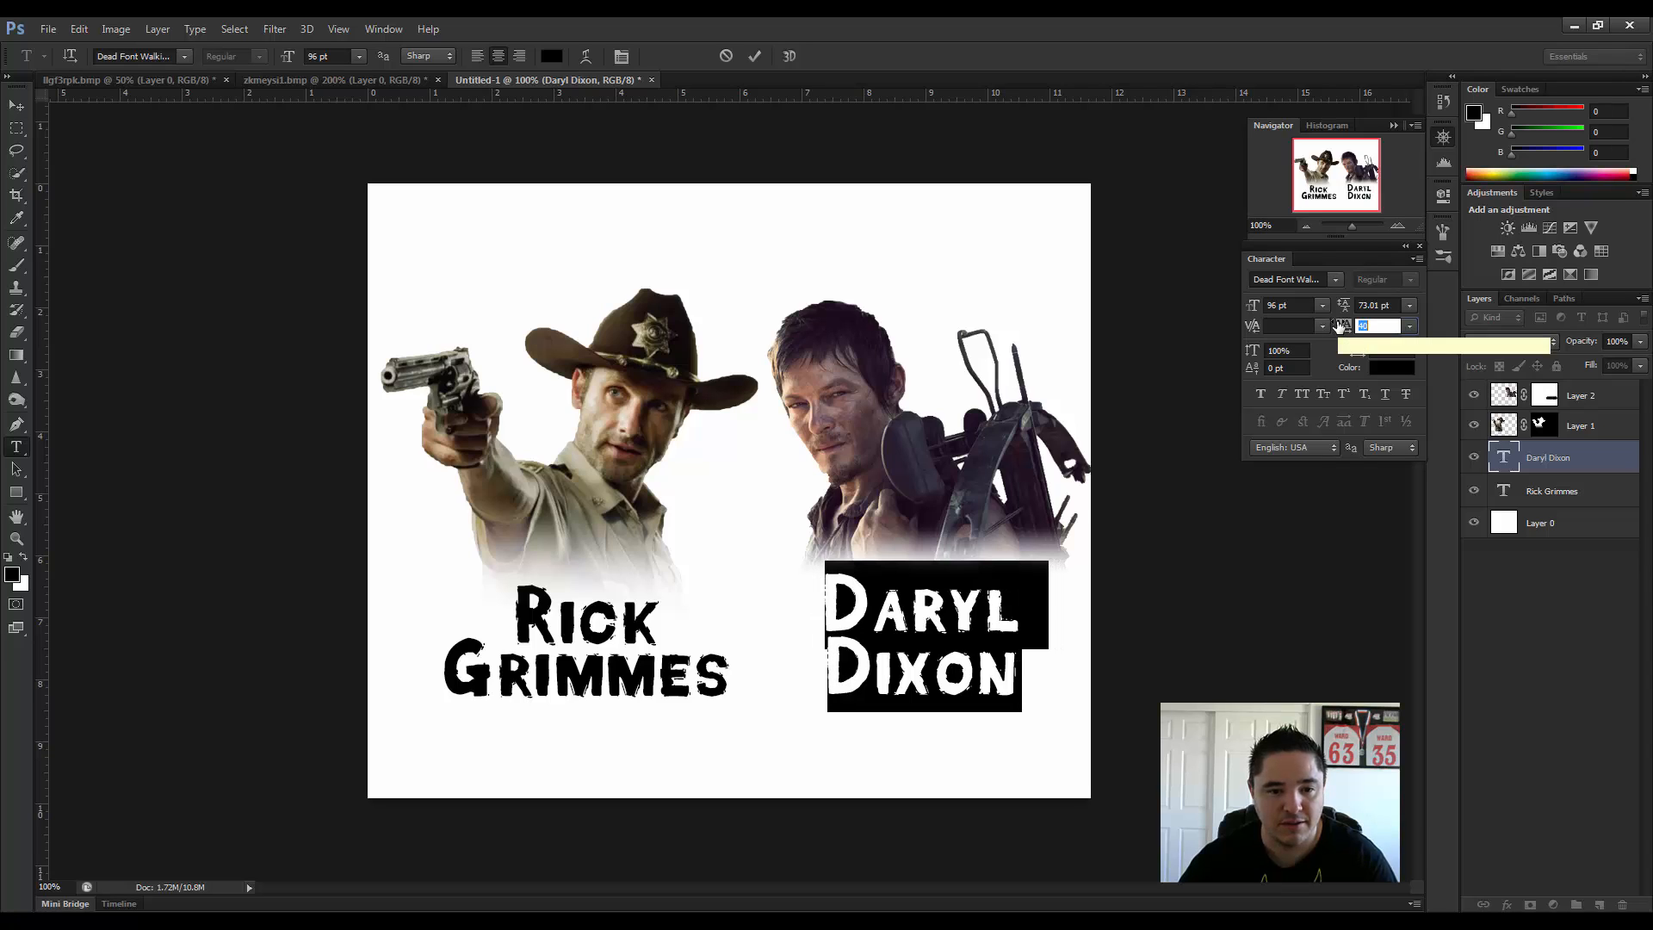
left_click(16, 104)
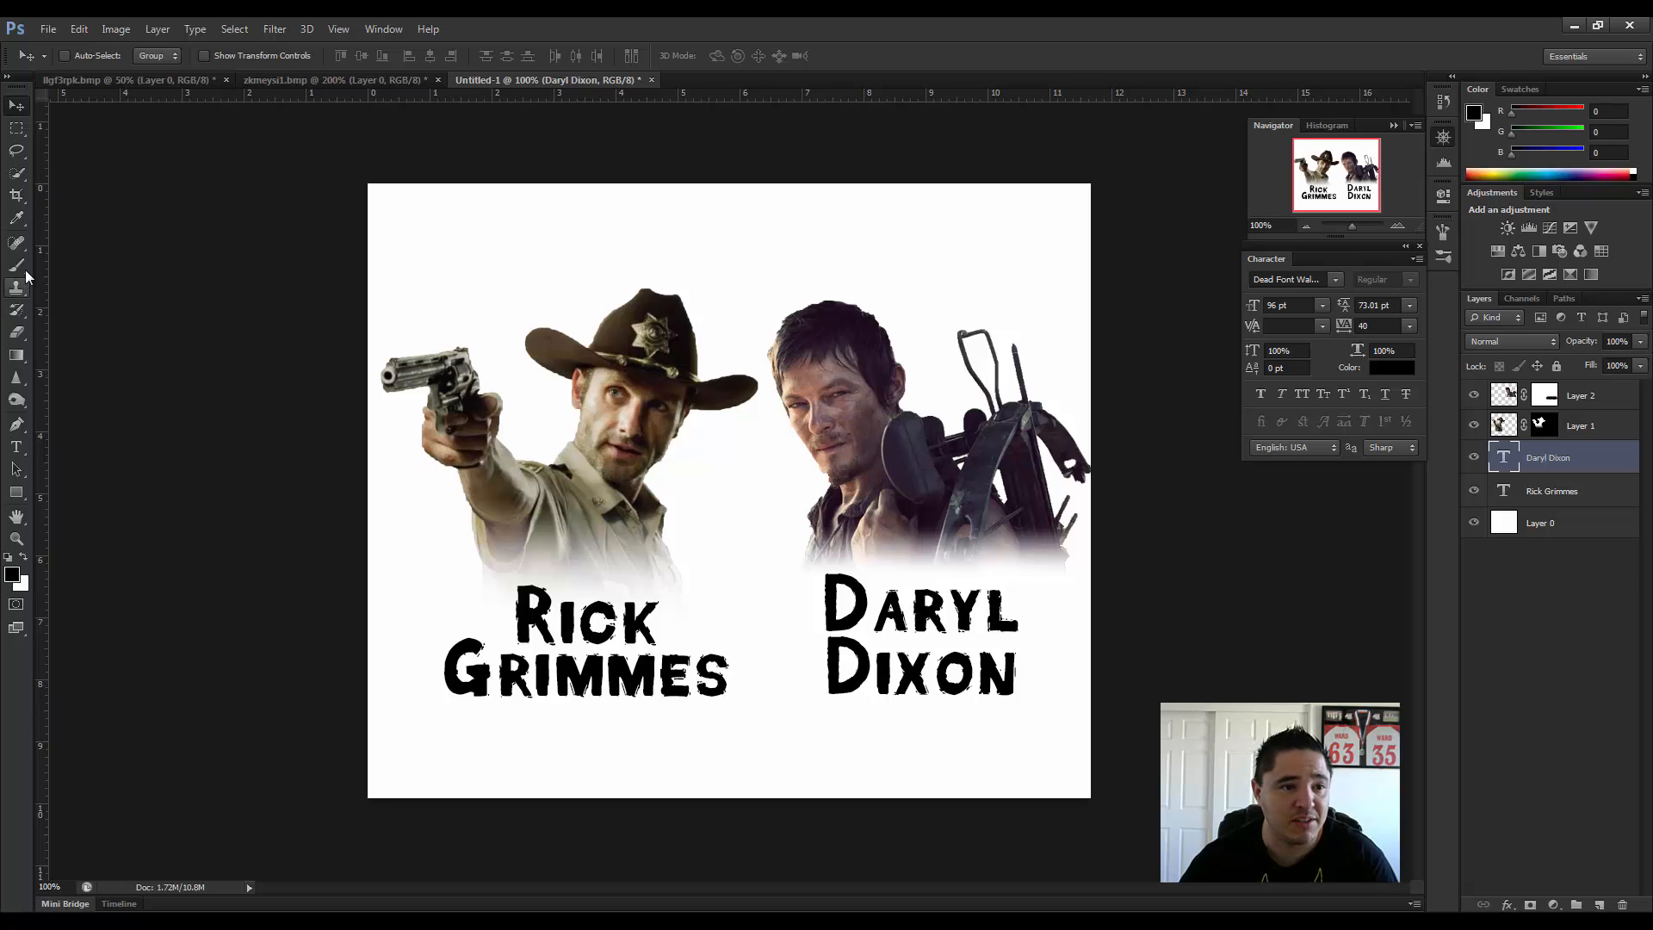
Step: Set the Daryl Dixon text to 80 pt with 63.01 pt leading and move it slightly down
left_click(16, 447)
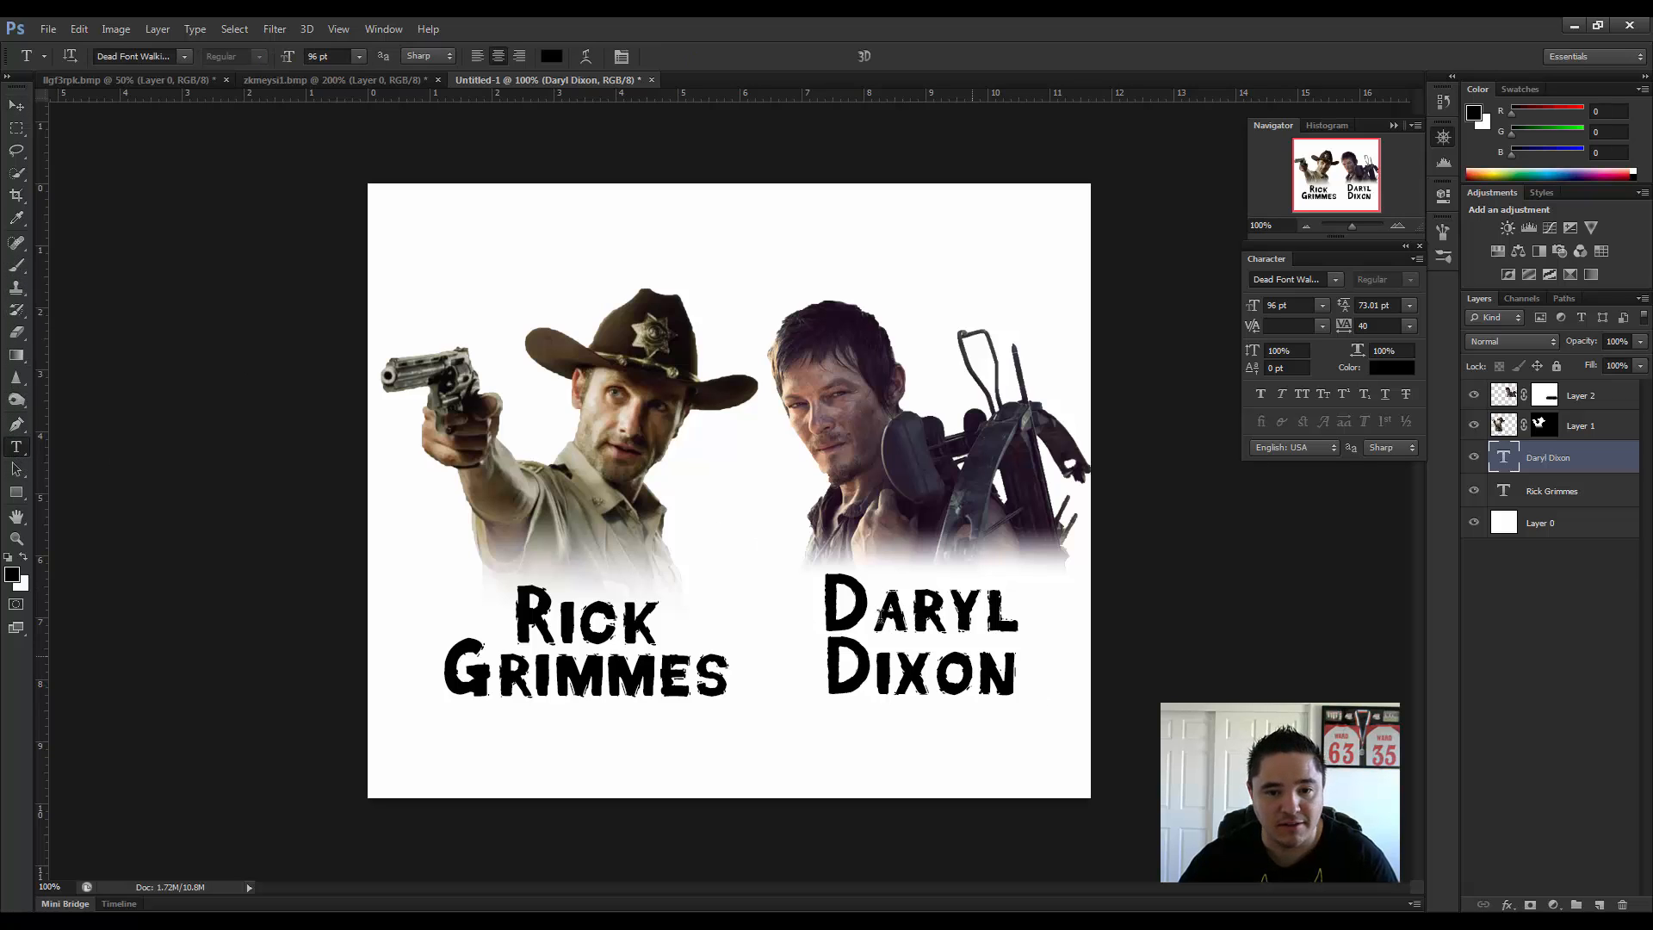
left_click_drag(825, 591, 1025, 689)
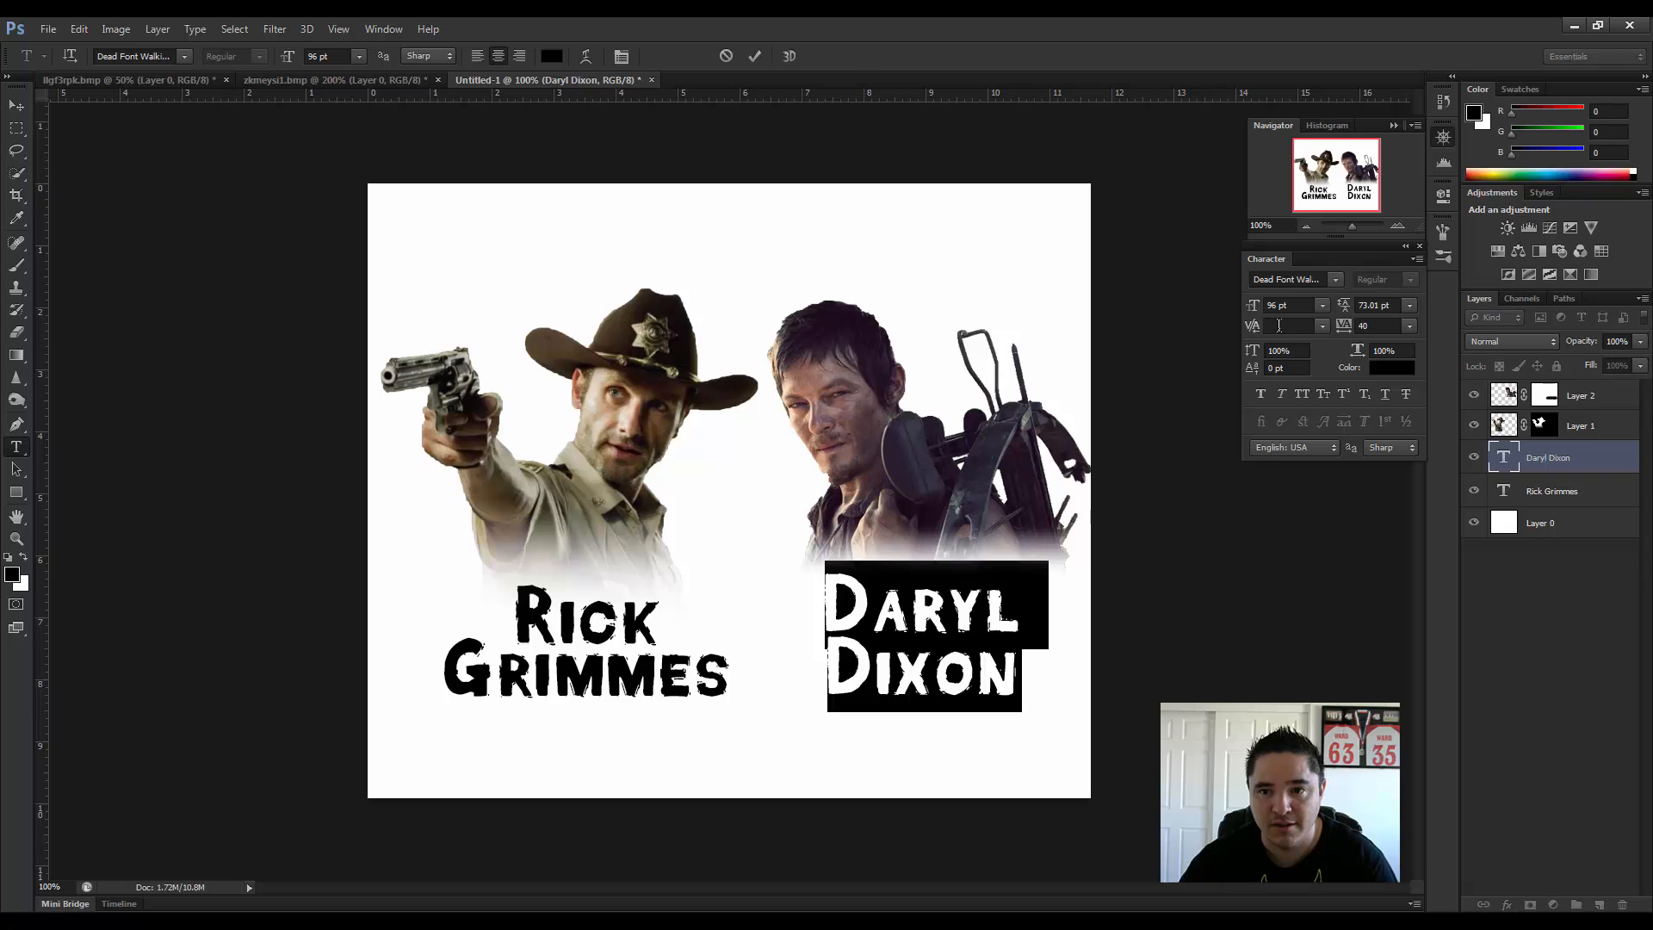
left_click_drag(1253, 312, 1240, 312)
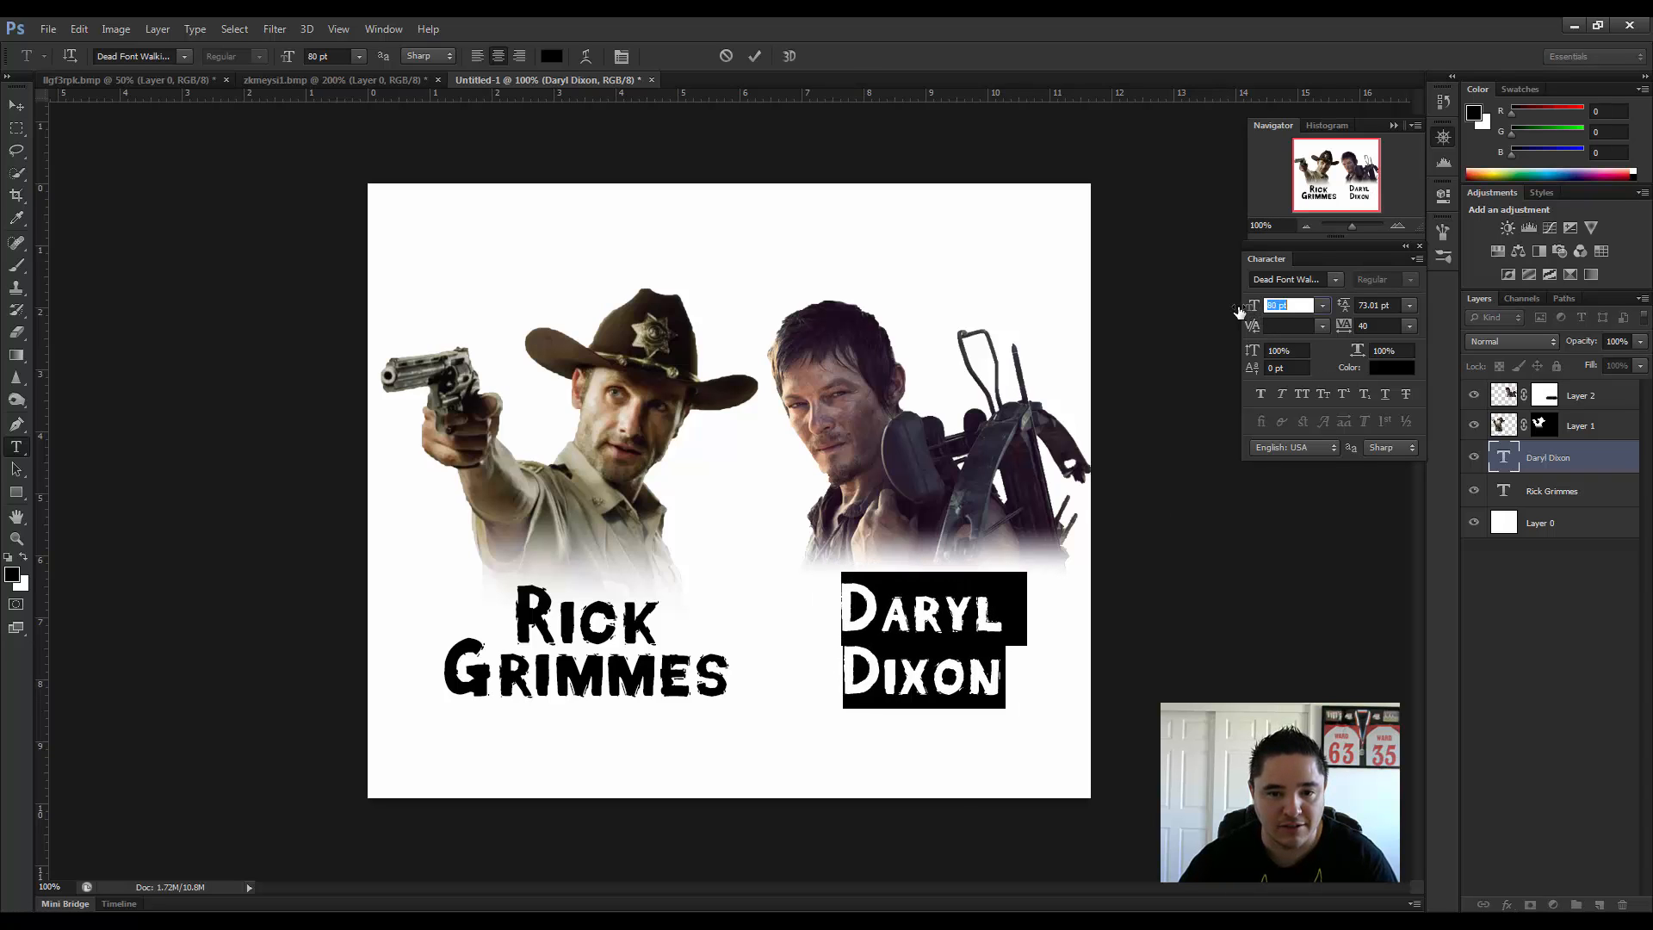
left_click_drag(1346, 308, 1203, 312)
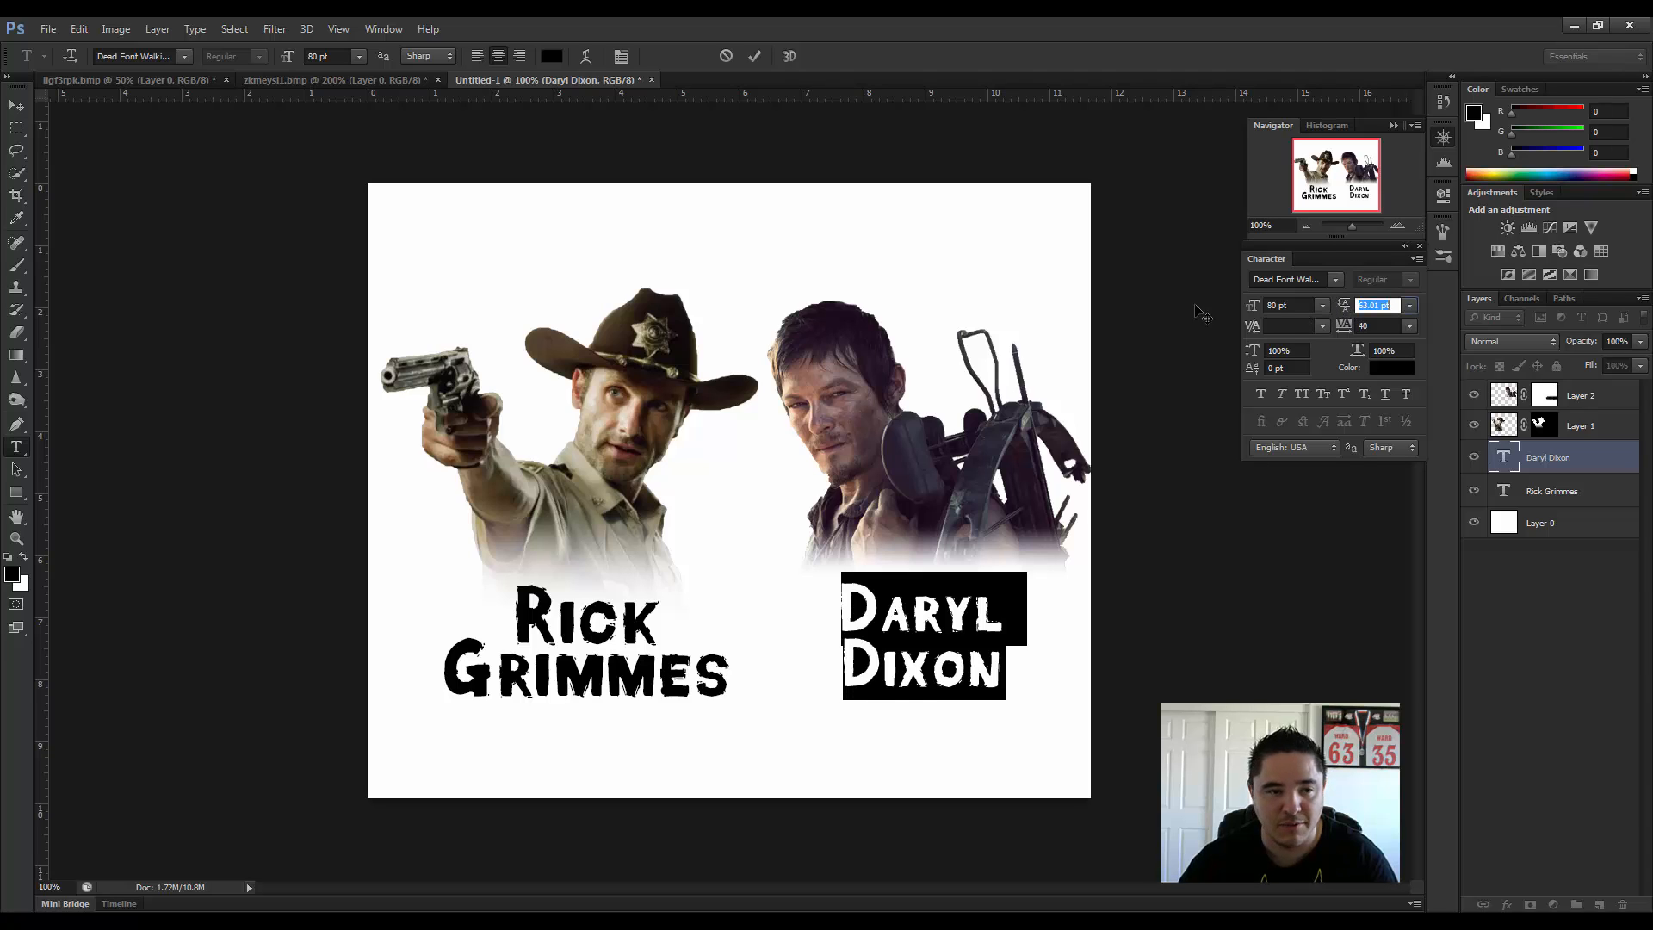
left_click(16, 104)
left_click_drag(940, 632, 939, 642)
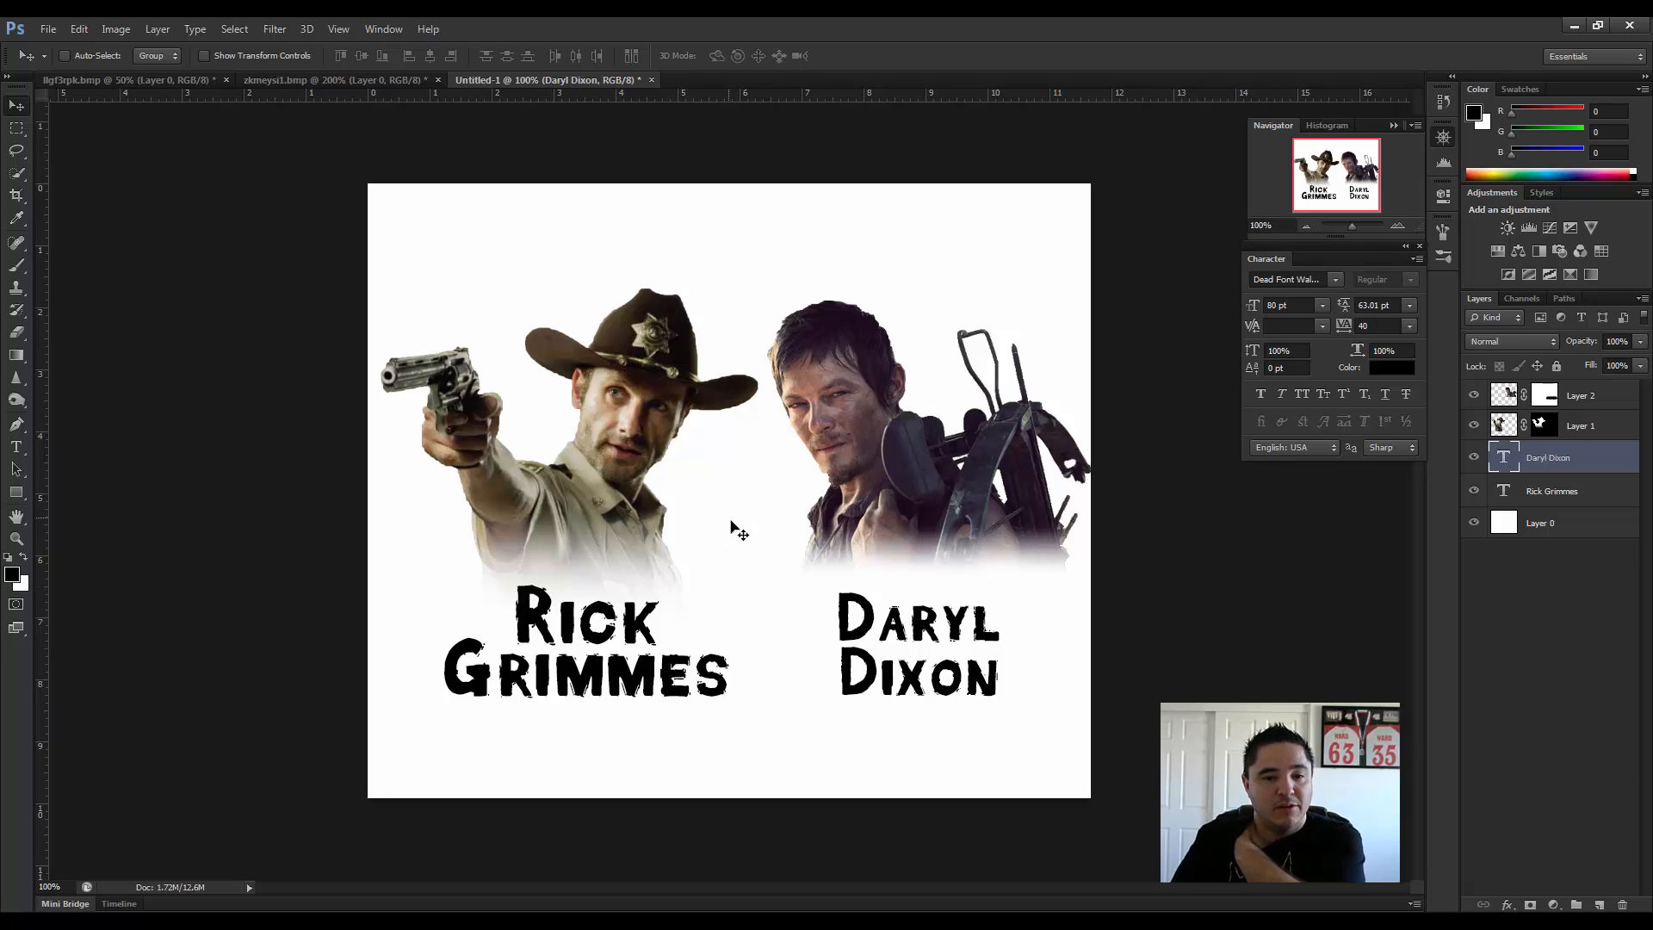
Step: Add a new text layer reading "vs" between the two characters
left_click_drag(15, 447, 112, 446)
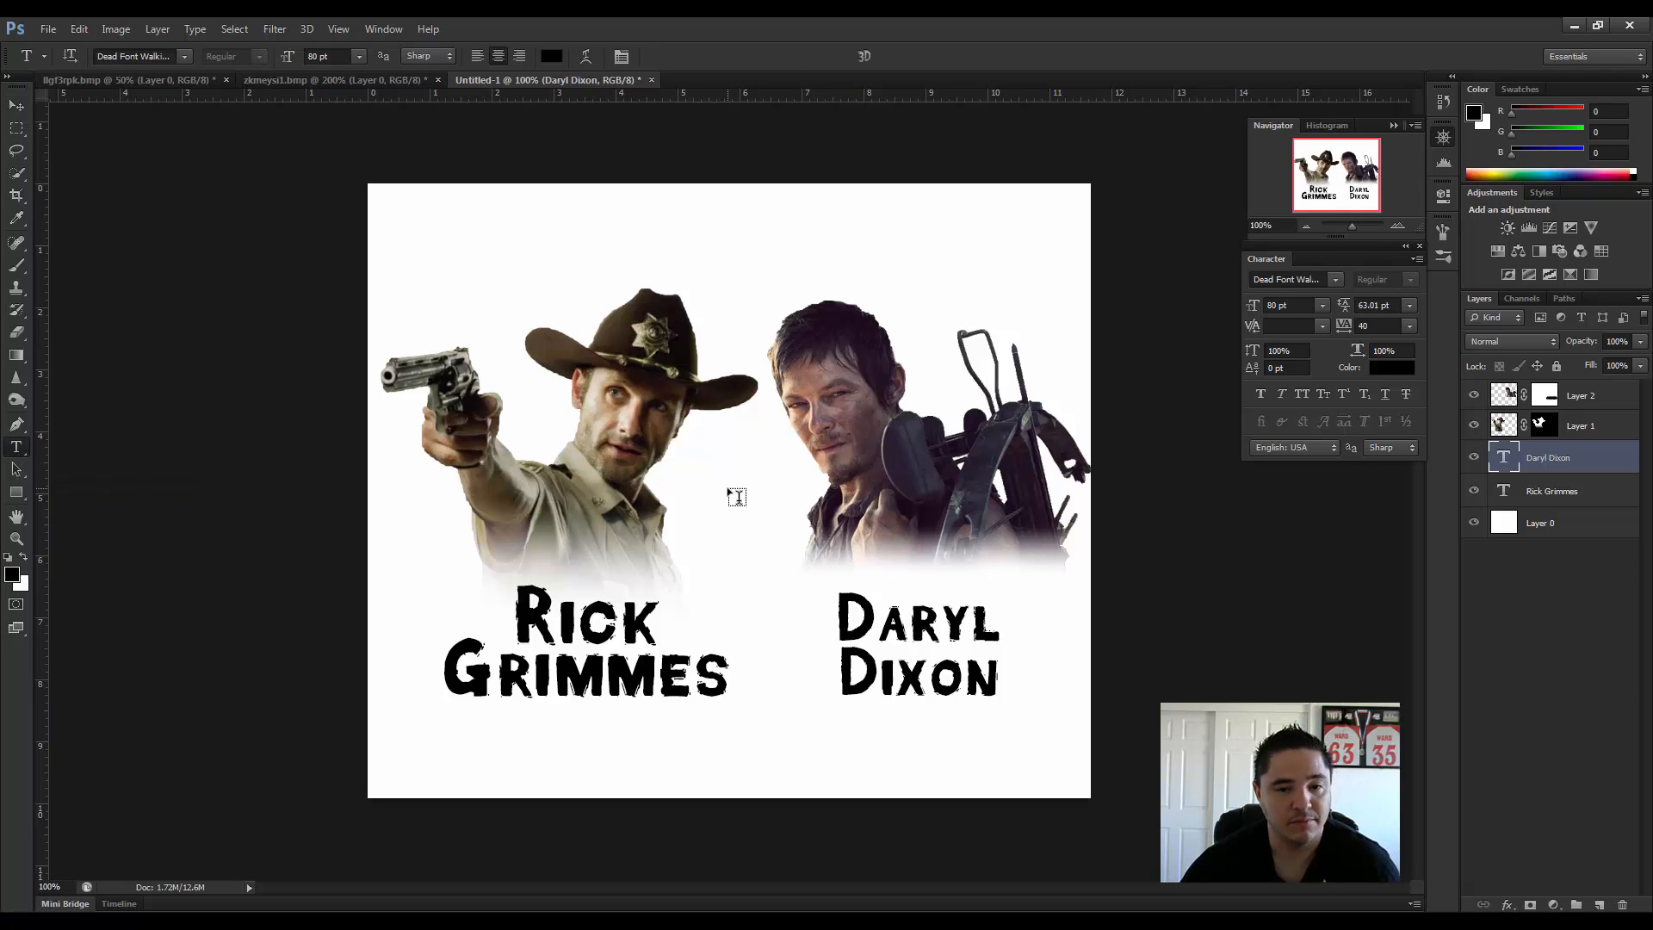
left_click(729, 480)
type("vs")
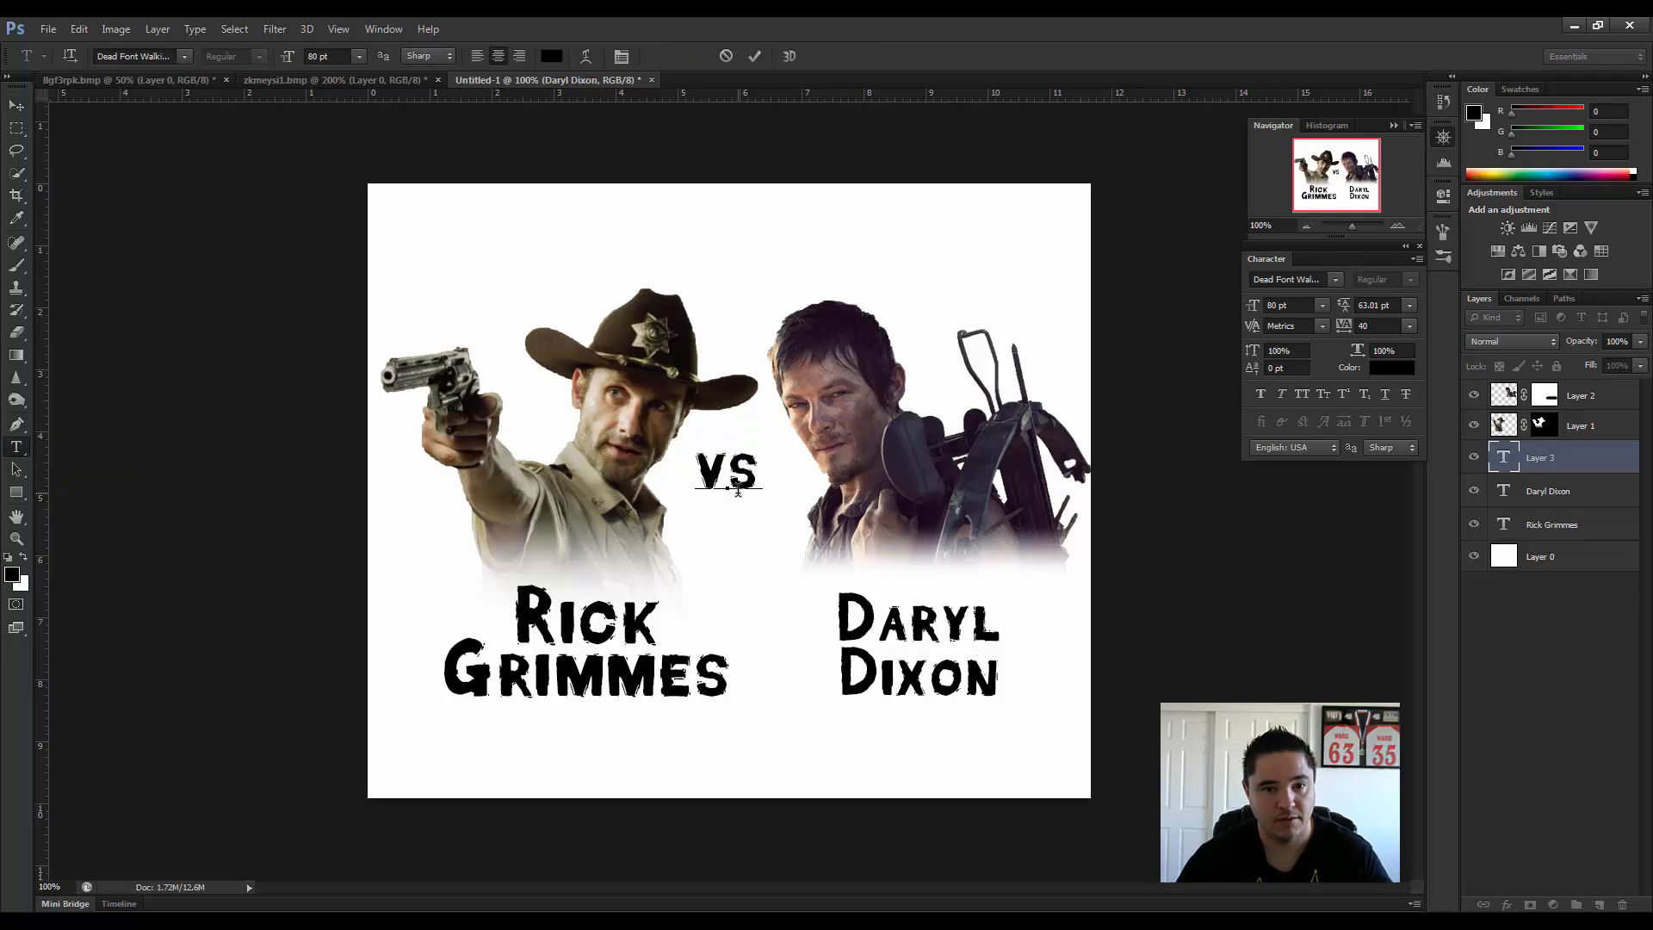
Step: Color the whole vs text red by setting the red value to 255
key("ctrl+a")
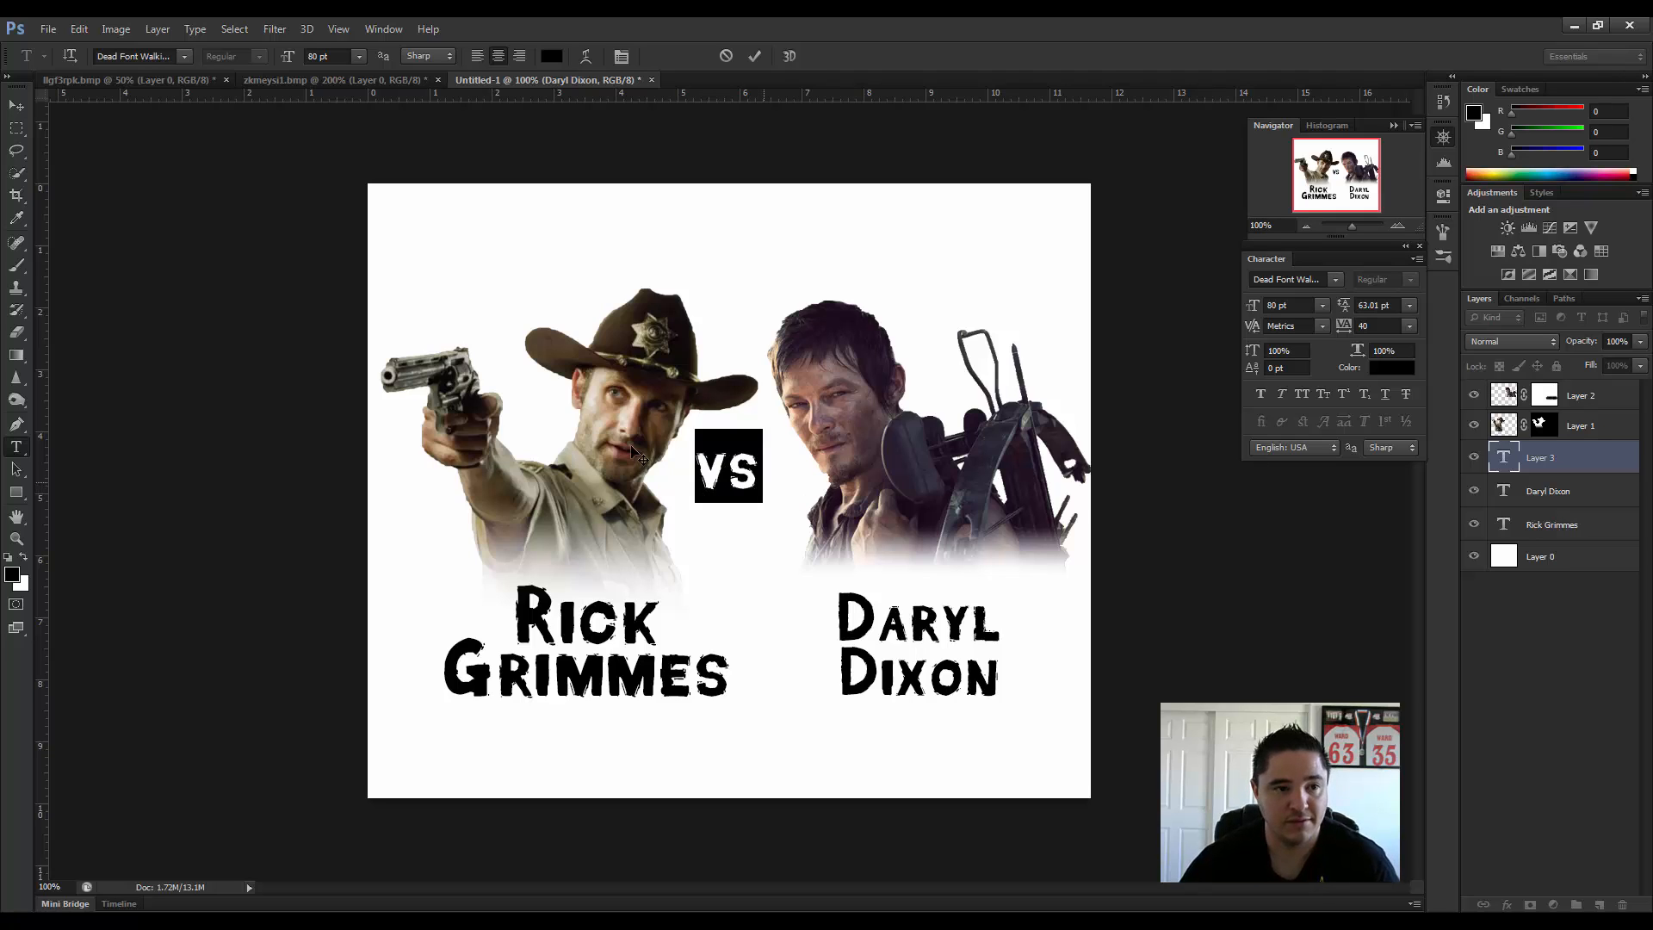
left_click(12, 574)
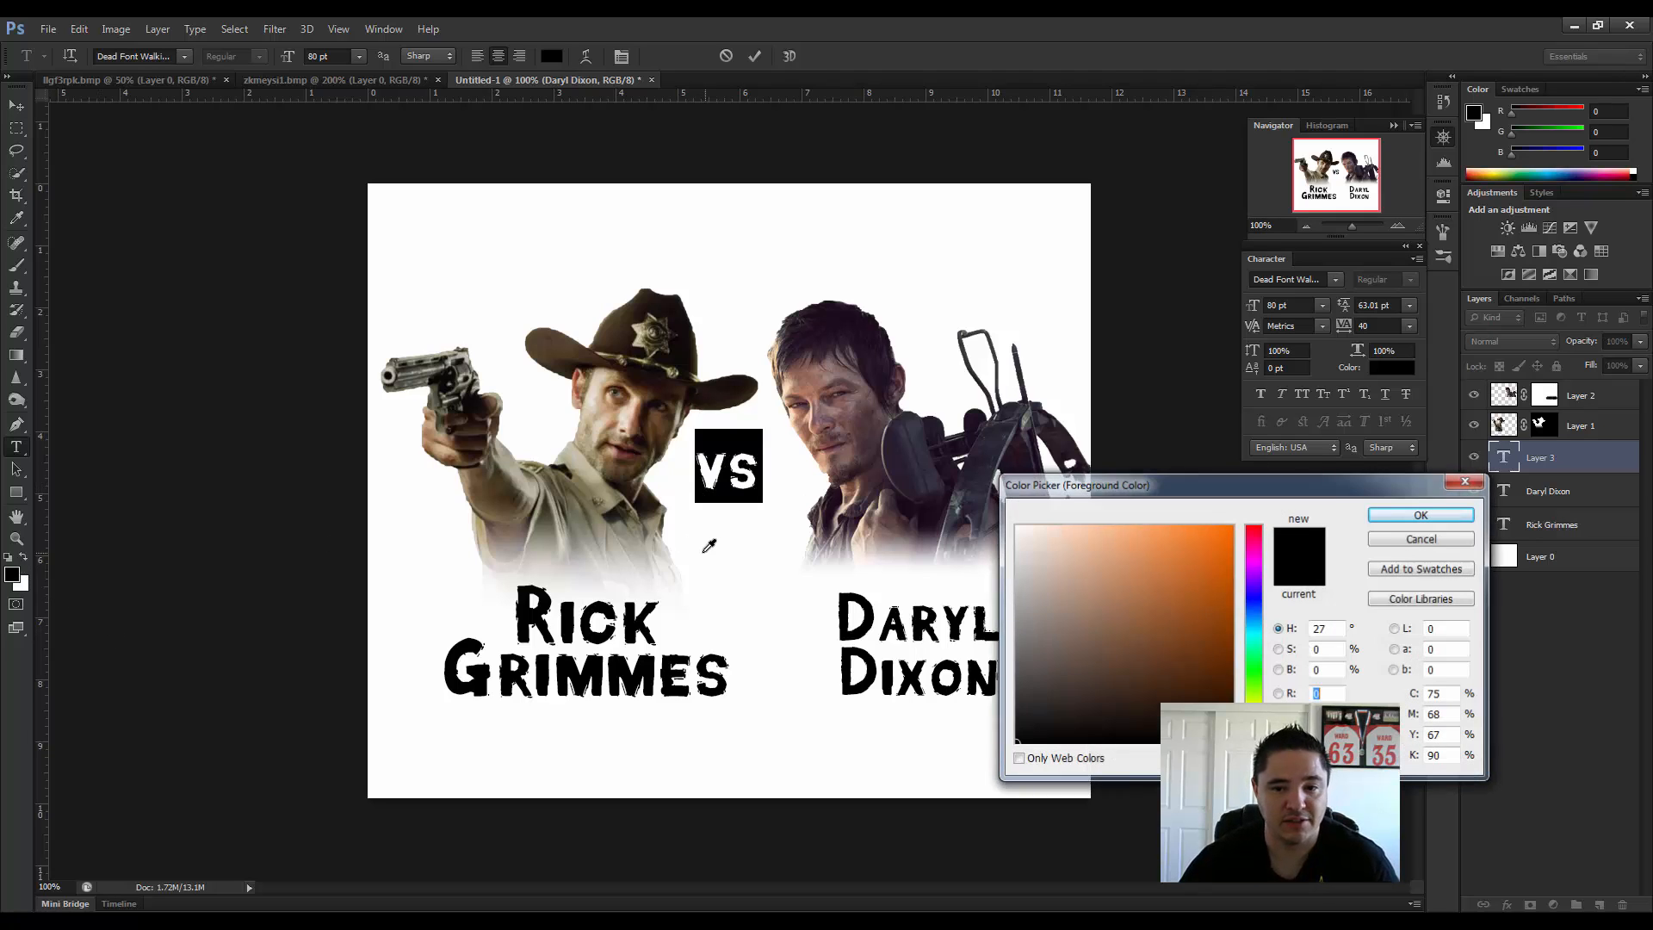
type("255")
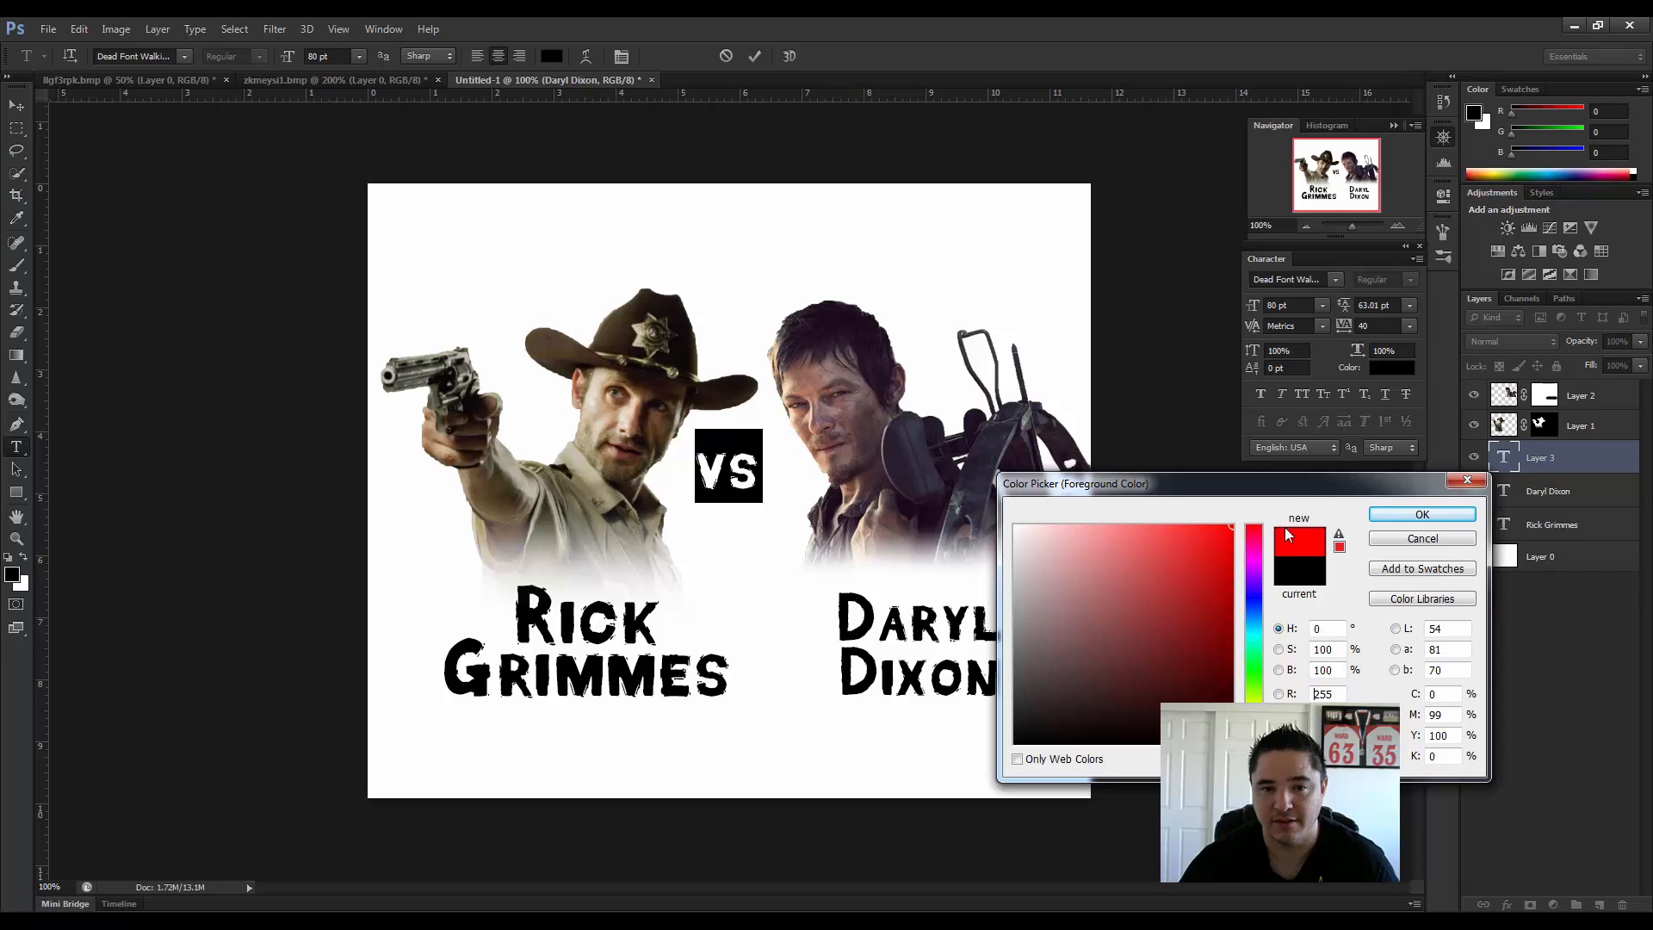
left_click(1421, 515)
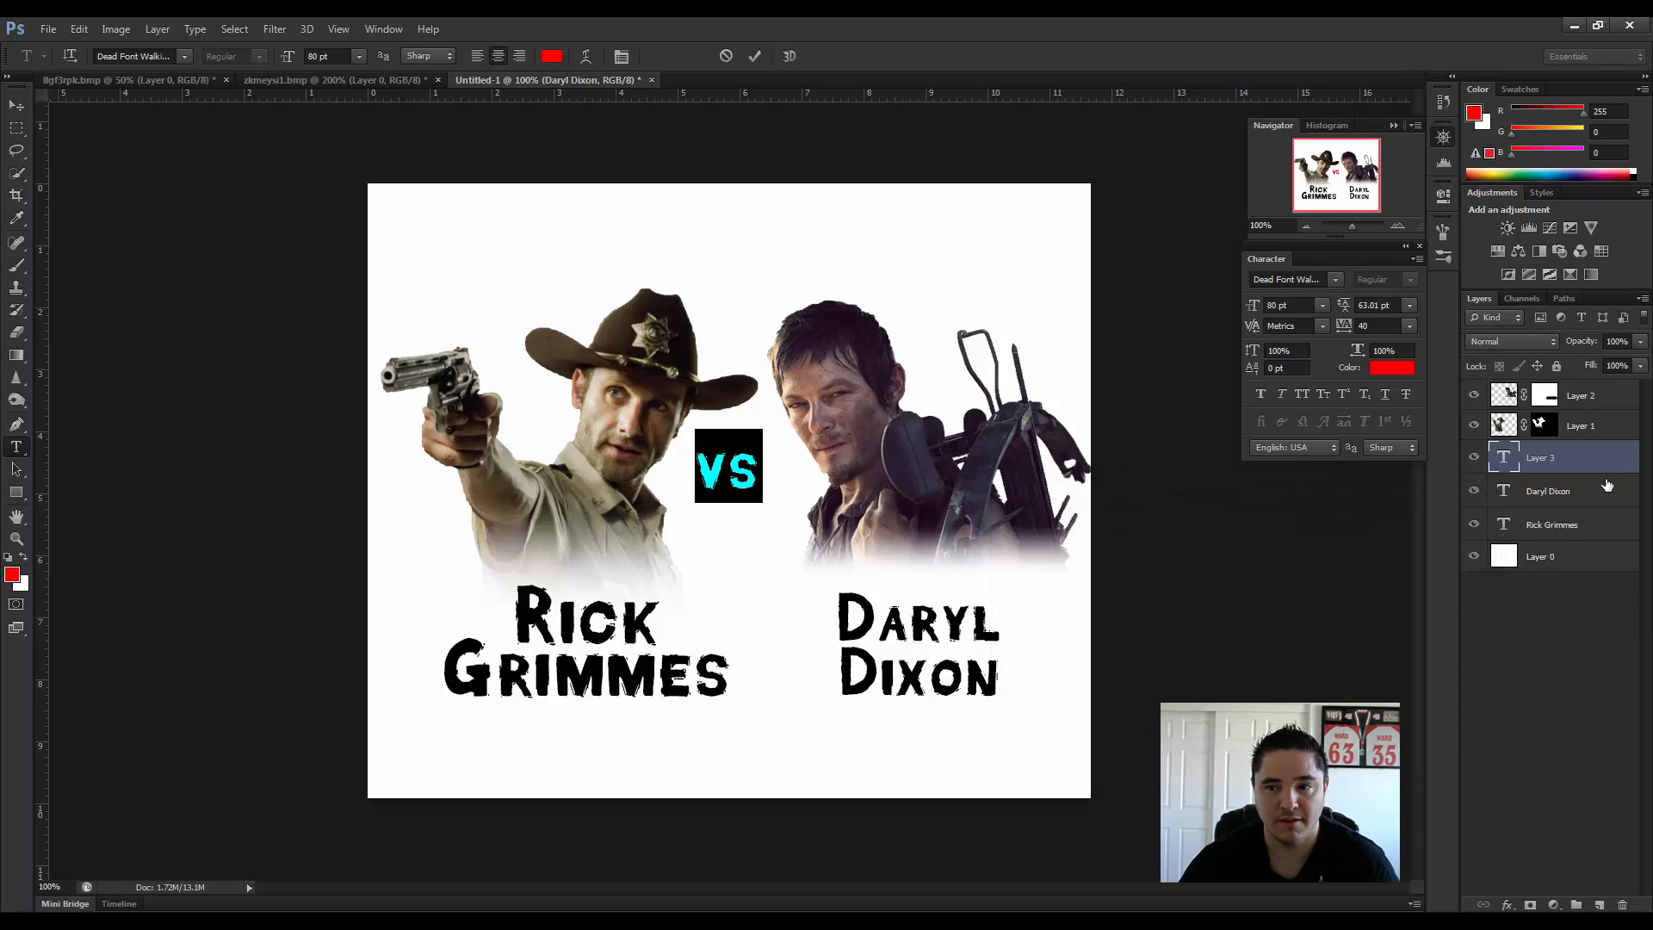
Step: Move the Daryl Dixon text slightly right and down beneath the crossbow character
left_click(1587, 494)
left_click(15, 104)
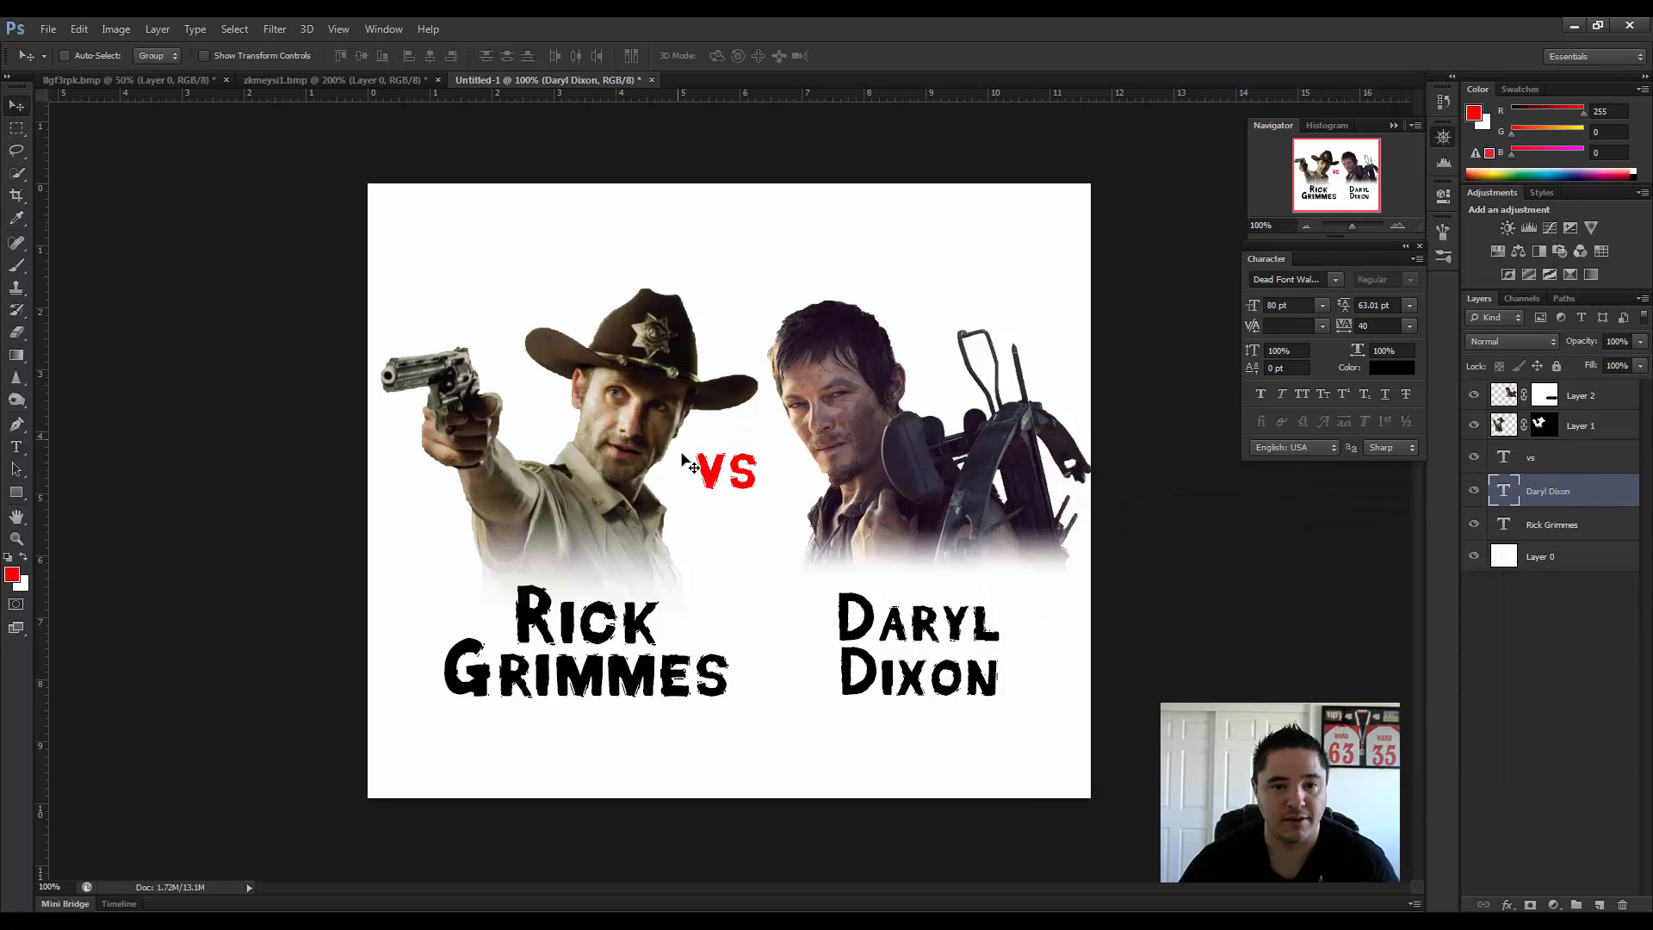
left_click_drag(722, 474, 719, 474)
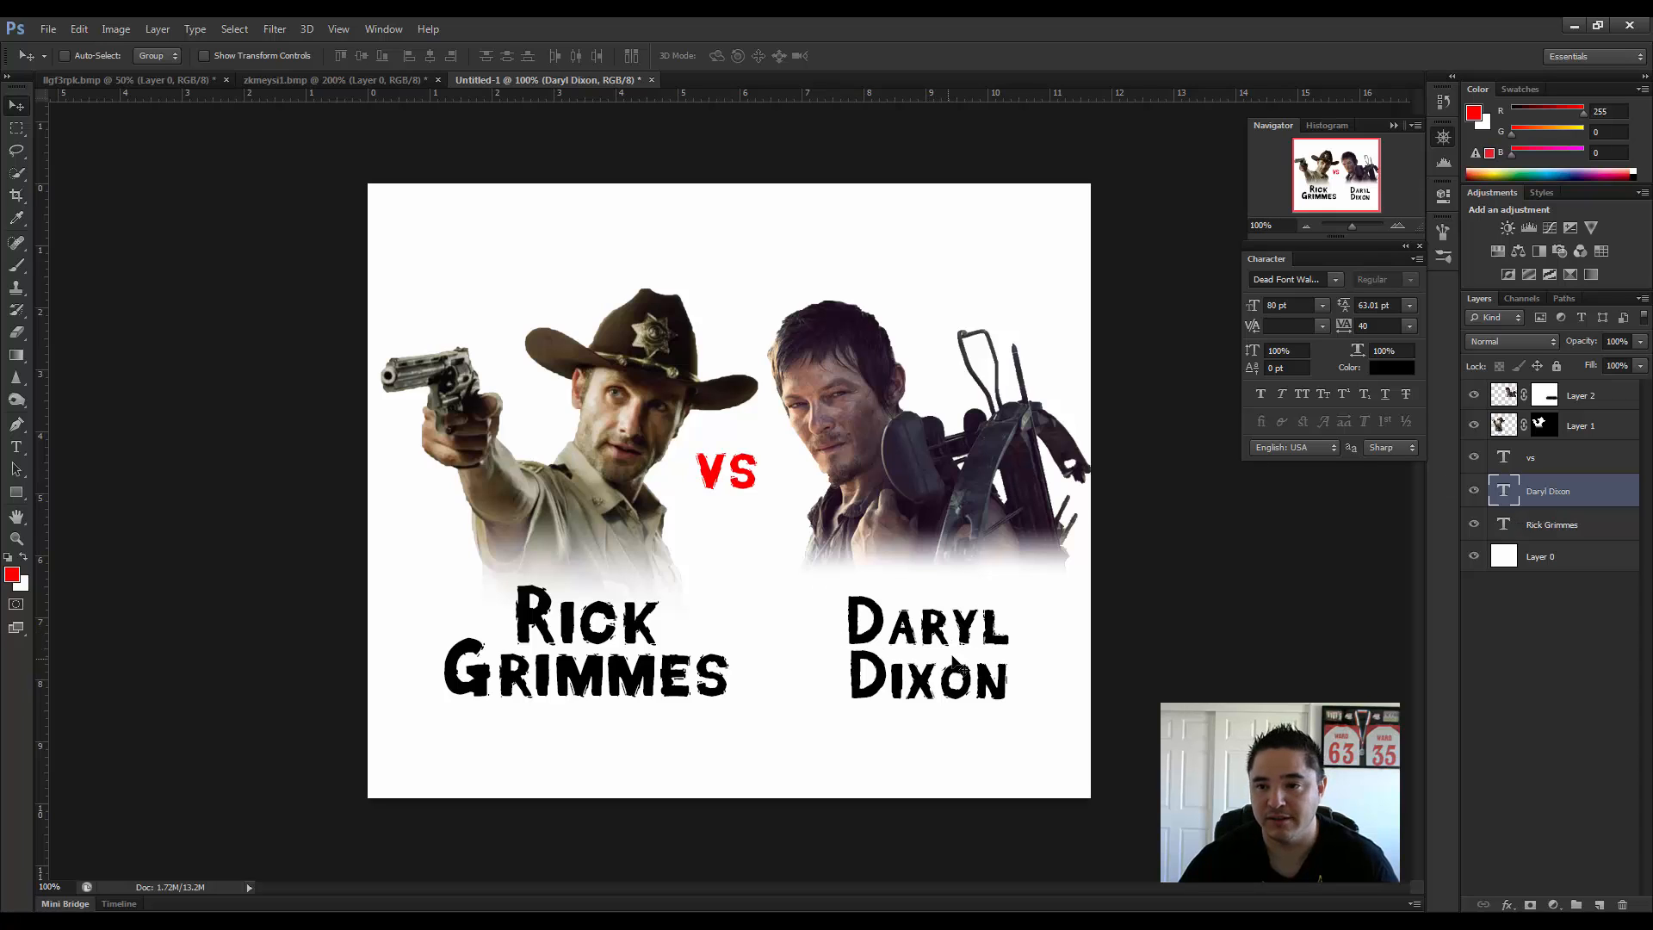
Step: Make the vs layer active and move the red text slightly right and down between the characters
left_click(1544, 531)
left_click(1553, 556)
left_click(1562, 523)
left_click(1568, 492)
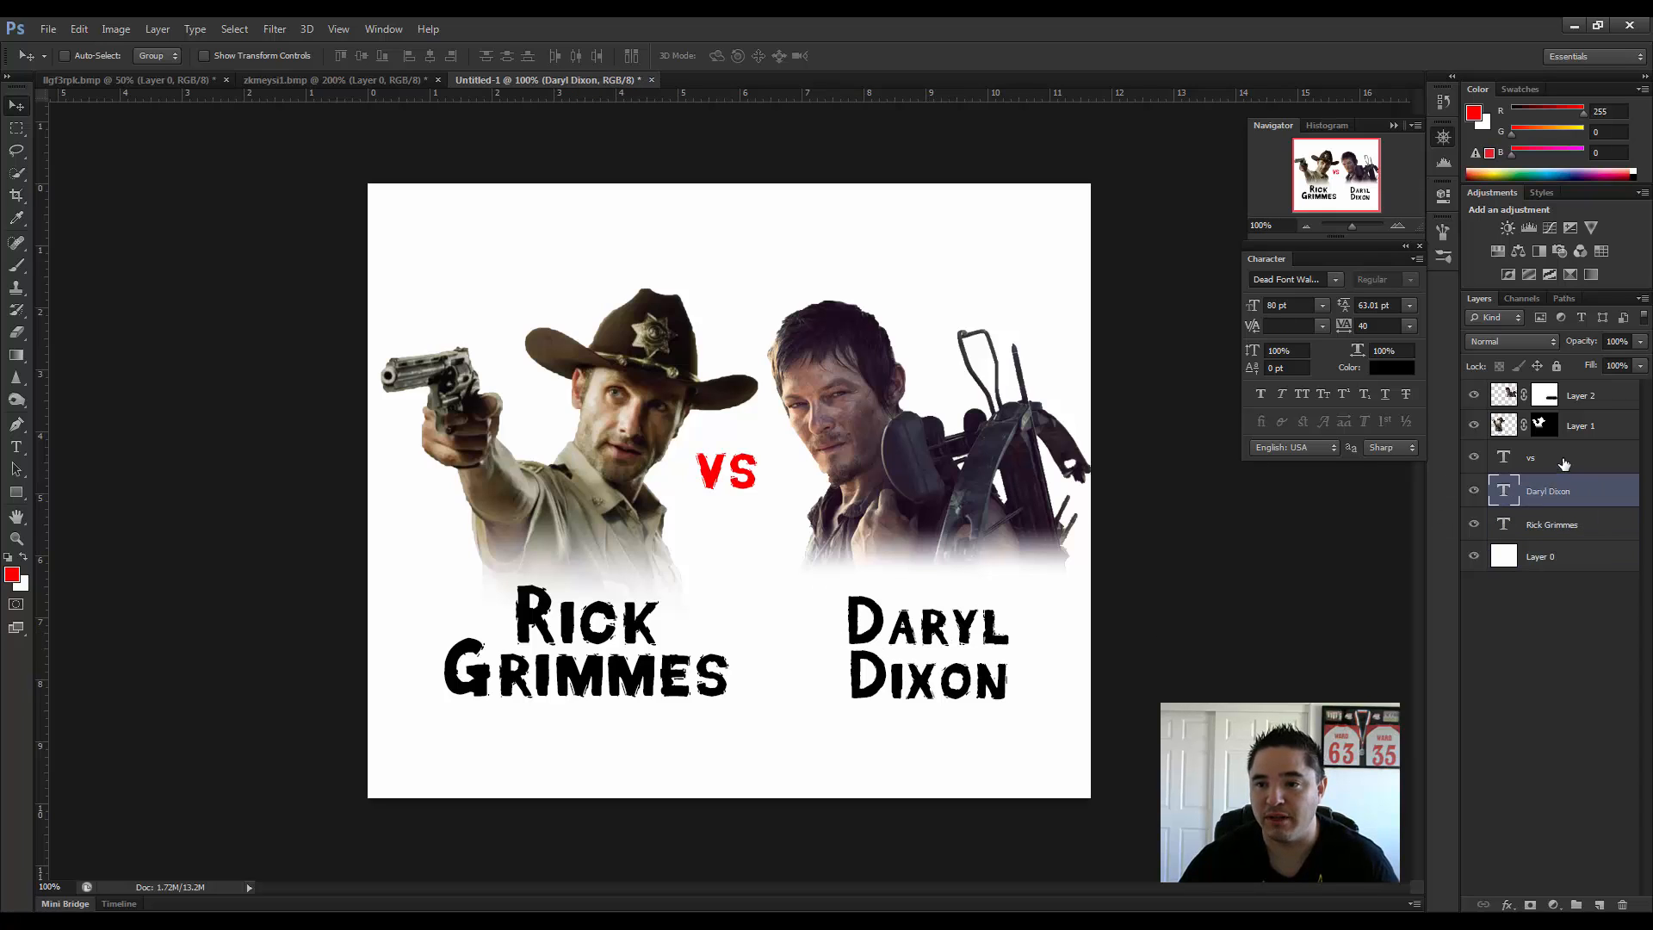
left_click(1566, 460)
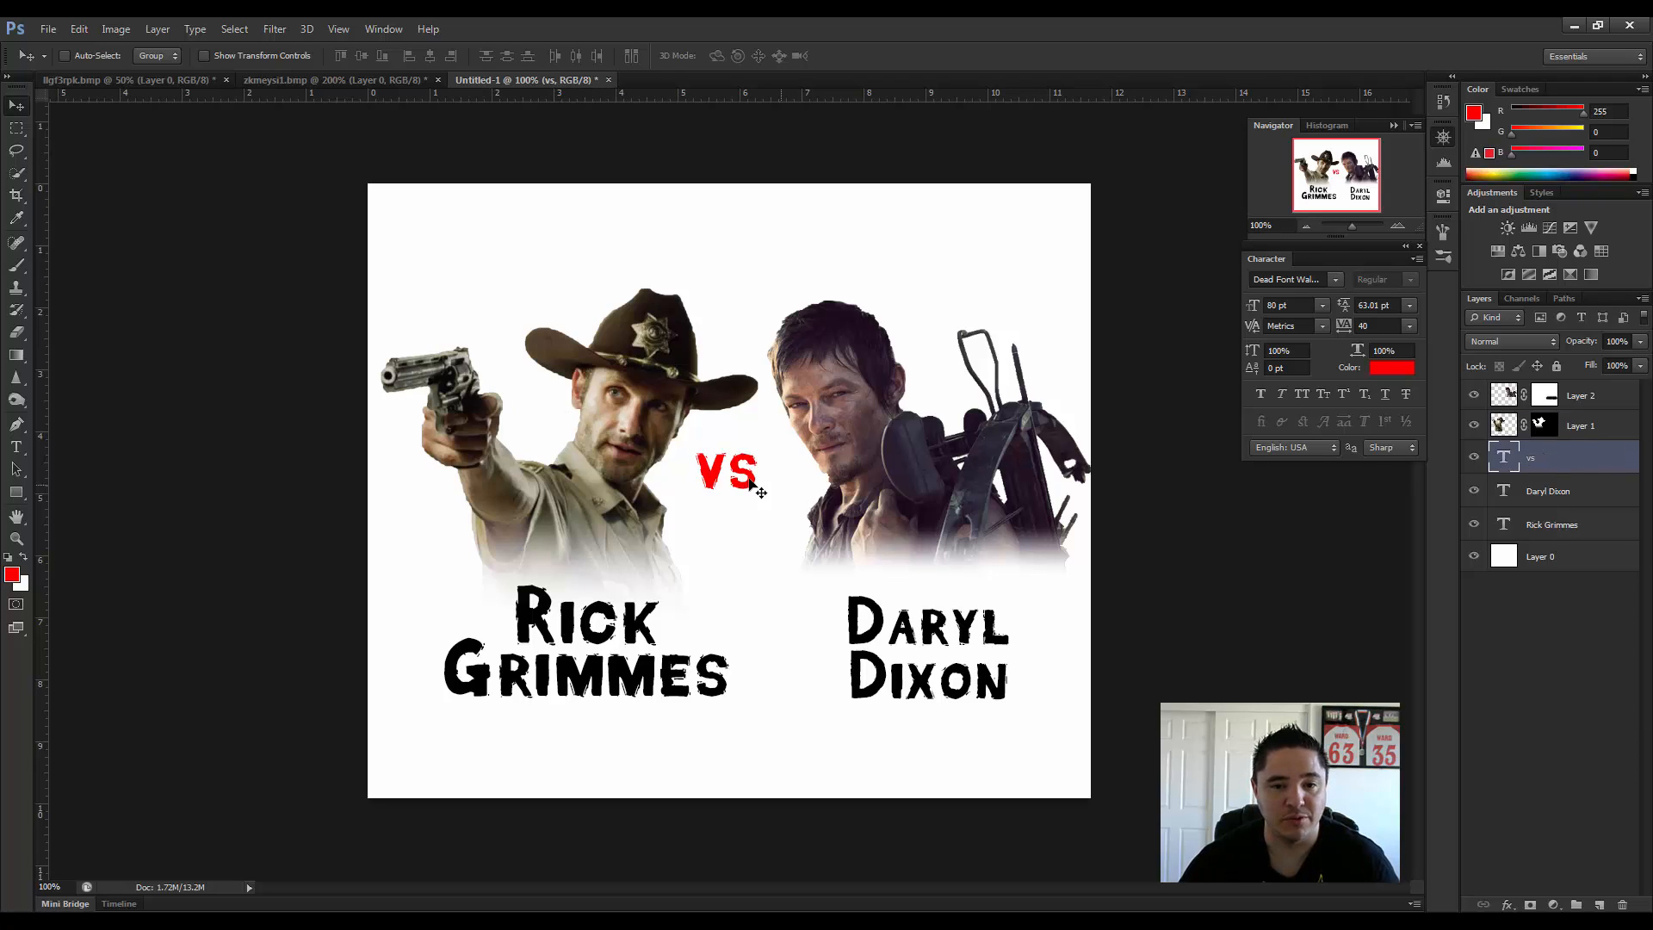
left_click_drag(739, 476, 744, 490)
Step: Select the whole vs text and enlarge its font size to 95 pt
left_click(17, 446)
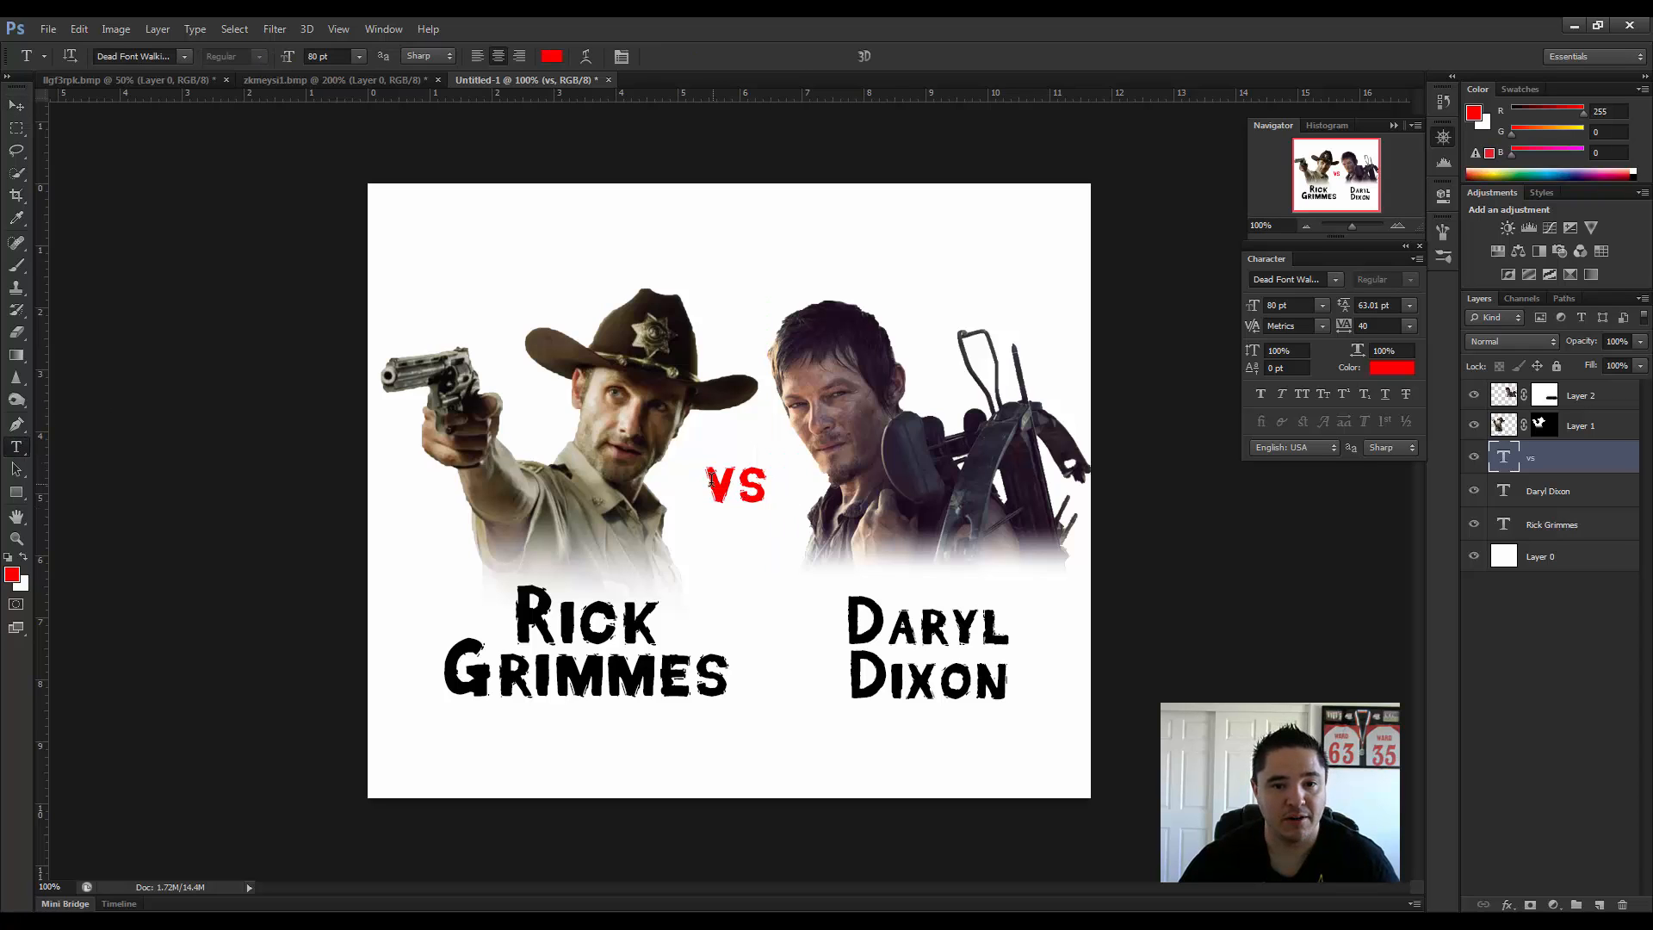
double_click(747, 488)
left_click_drag(1250, 310, 1261, 305)
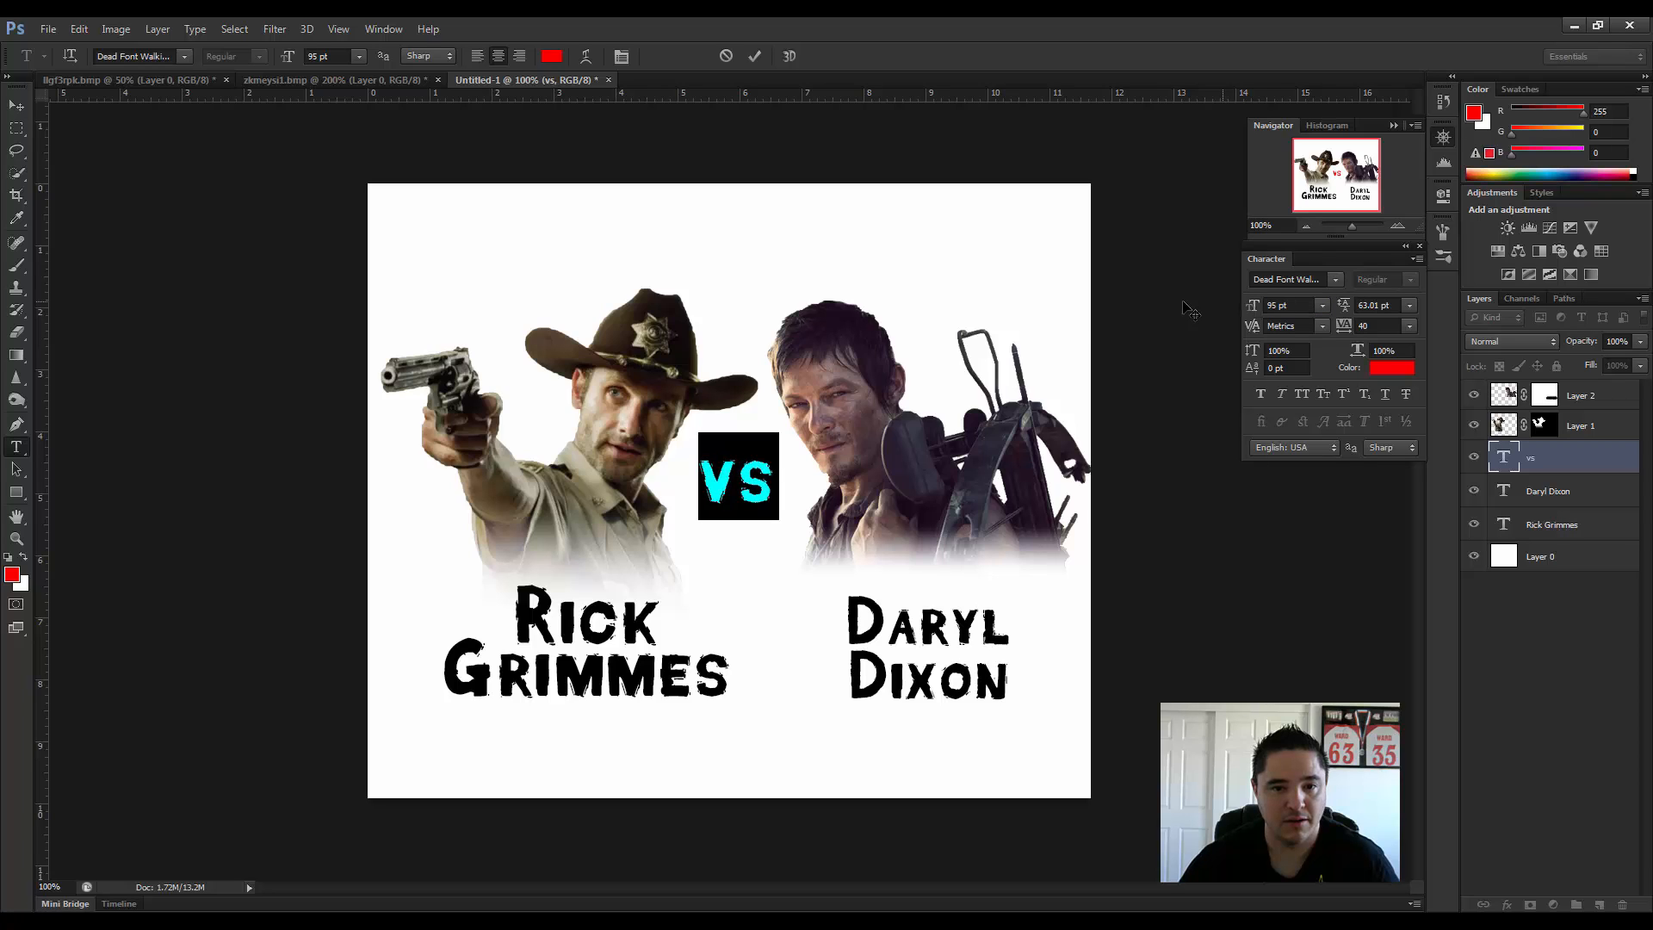
Step: Try an uppercase V in the red vs text and restore the lowercase v
left_click(739, 488)
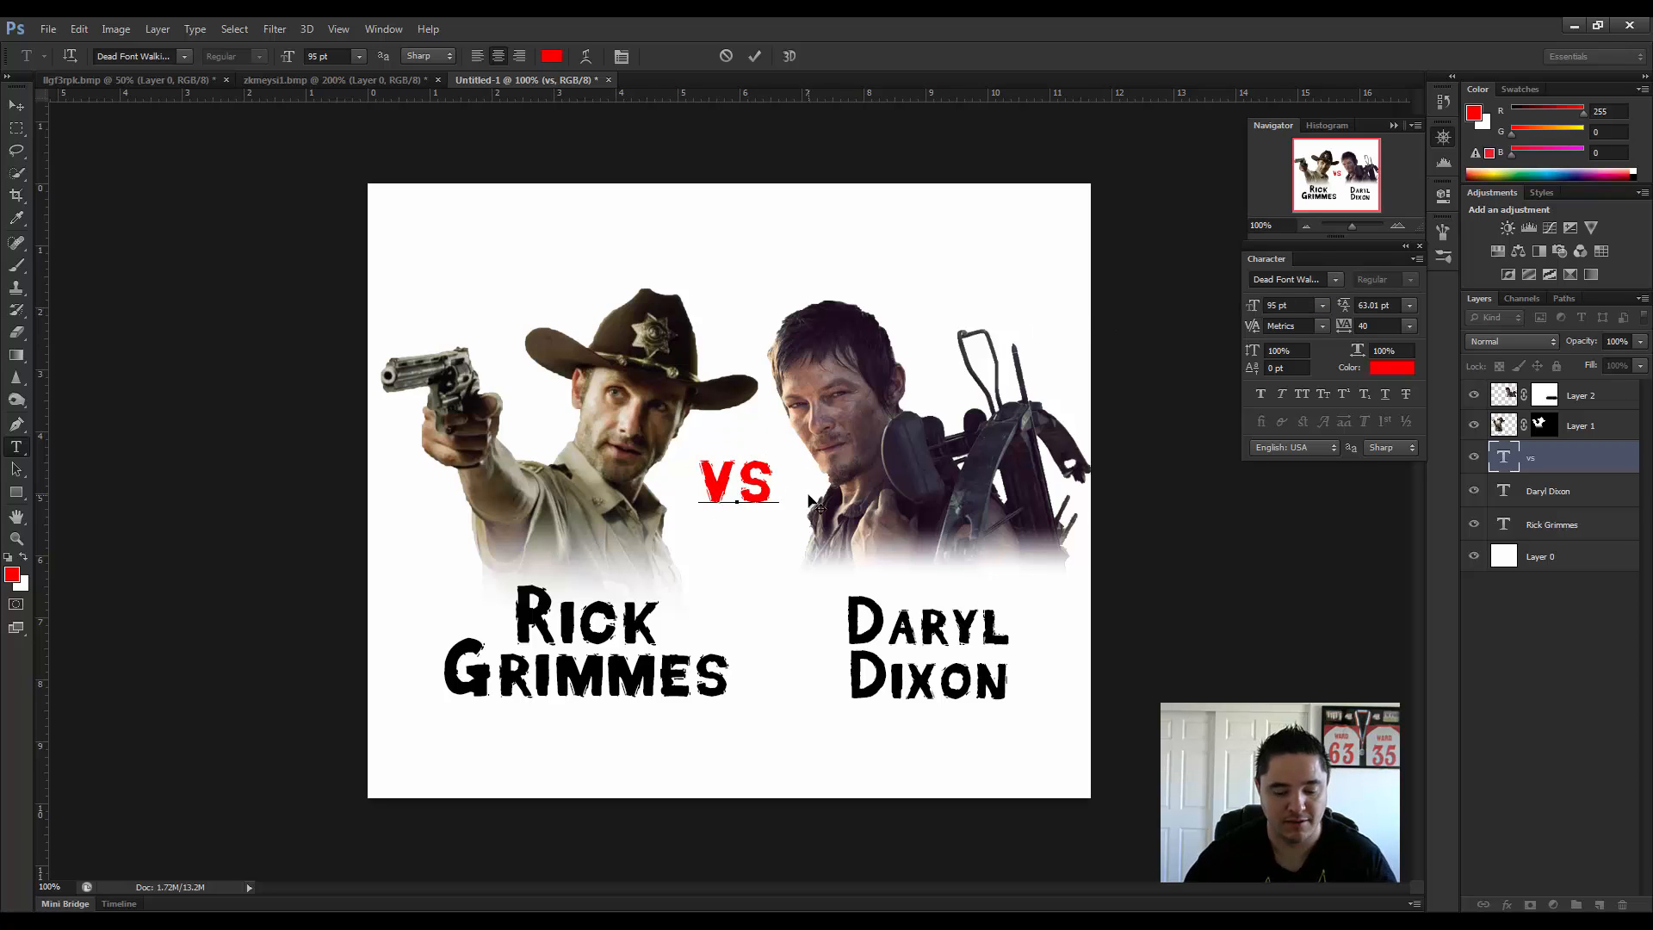
key("BackSpace")
type("V")
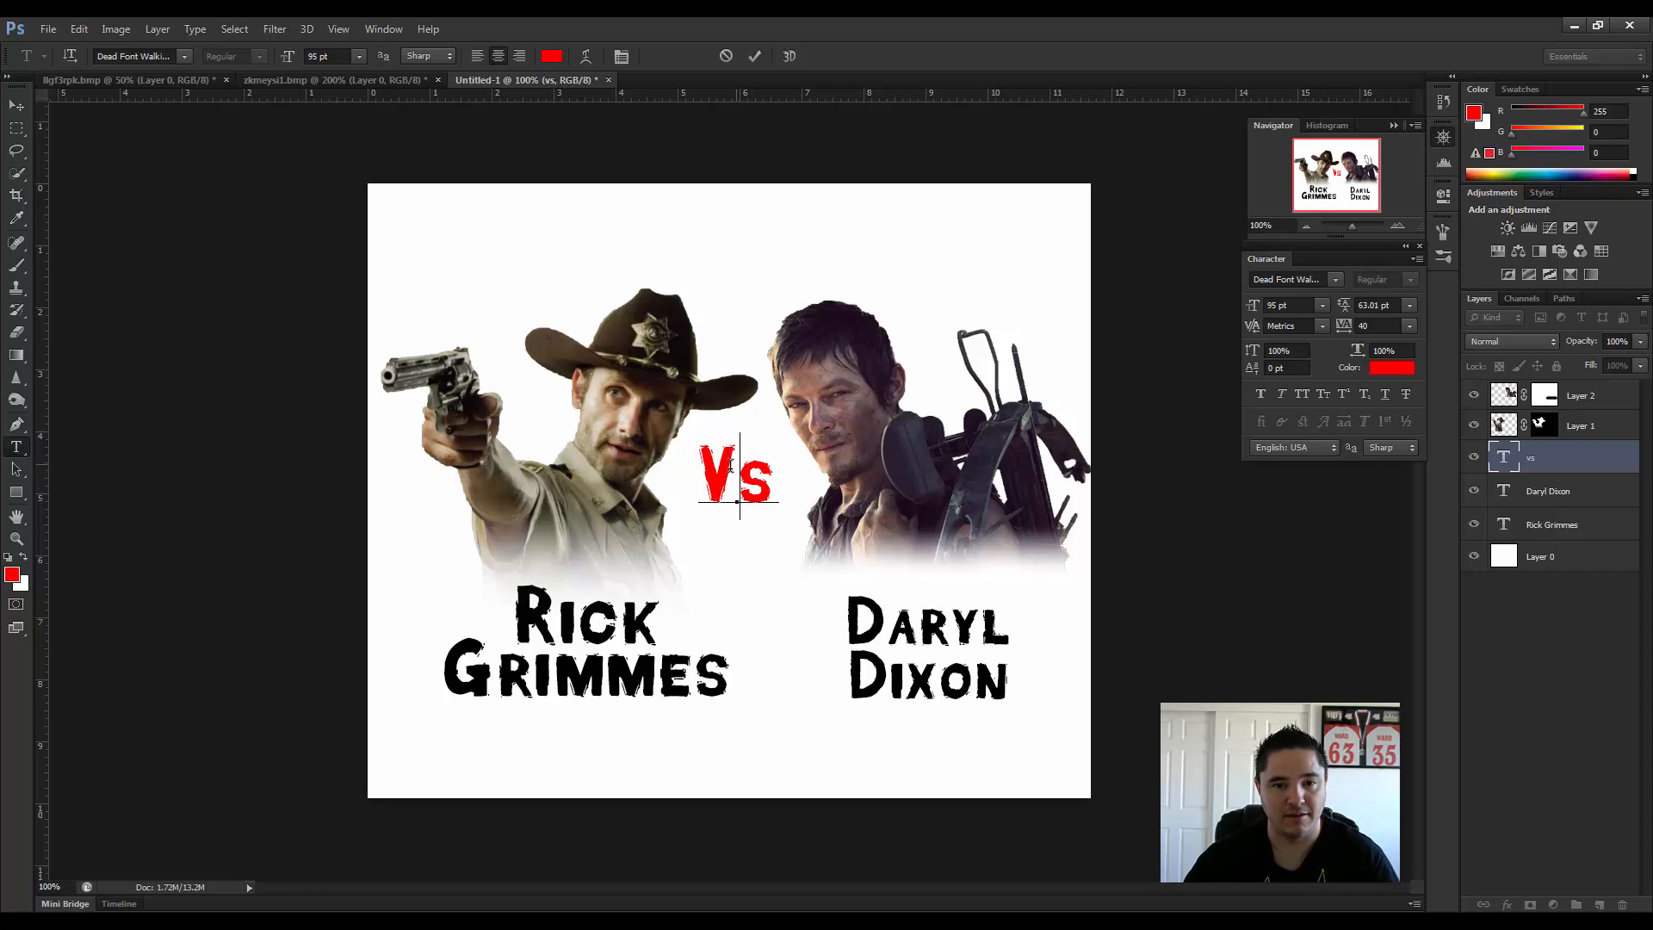
key("BackSpace")
type("v")
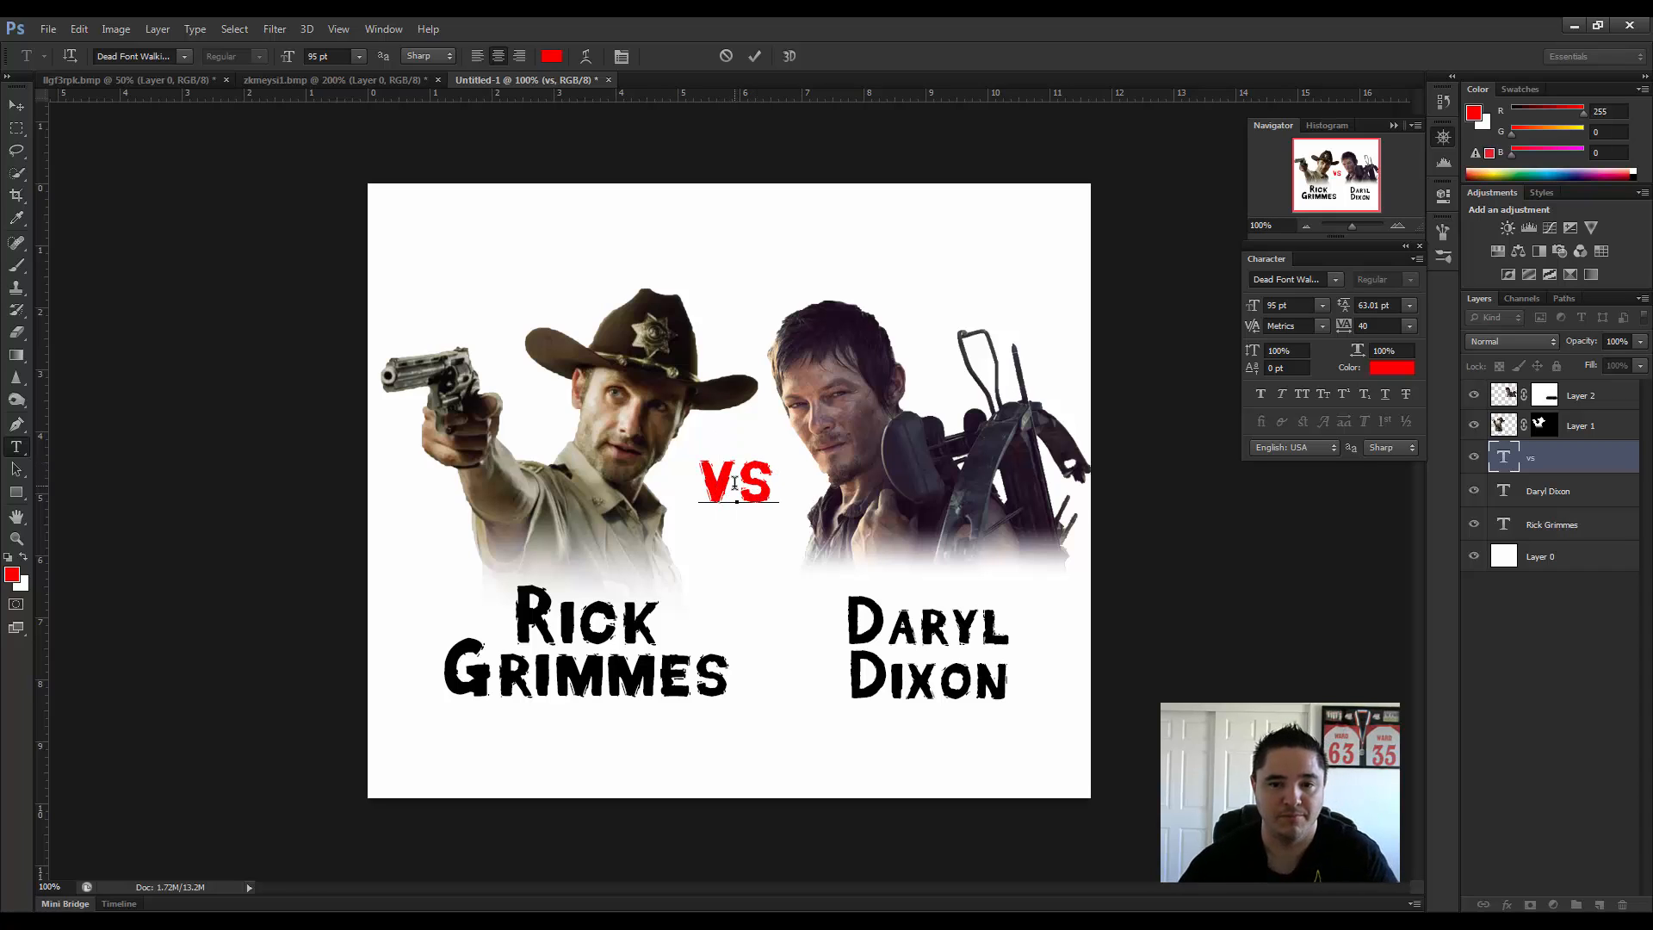
Step: Commit the text, open the vs layer's Blending Options and enable a drop shadow
left_click(1544, 500)
left_click(1553, 466)
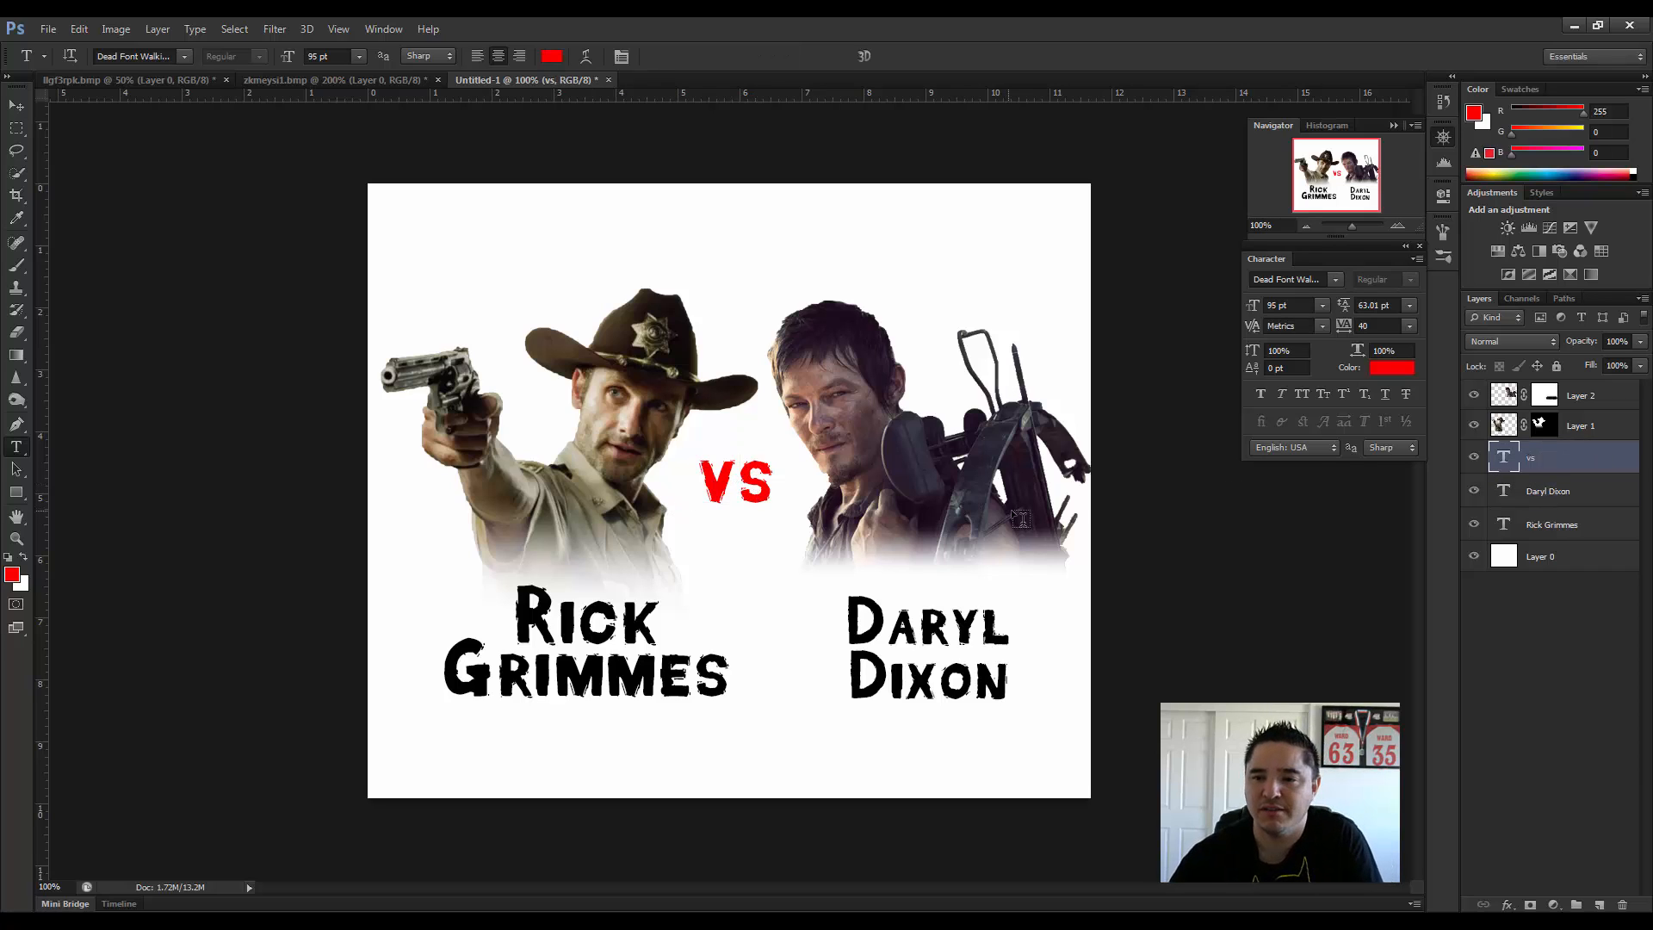
right_click(1549, 465)
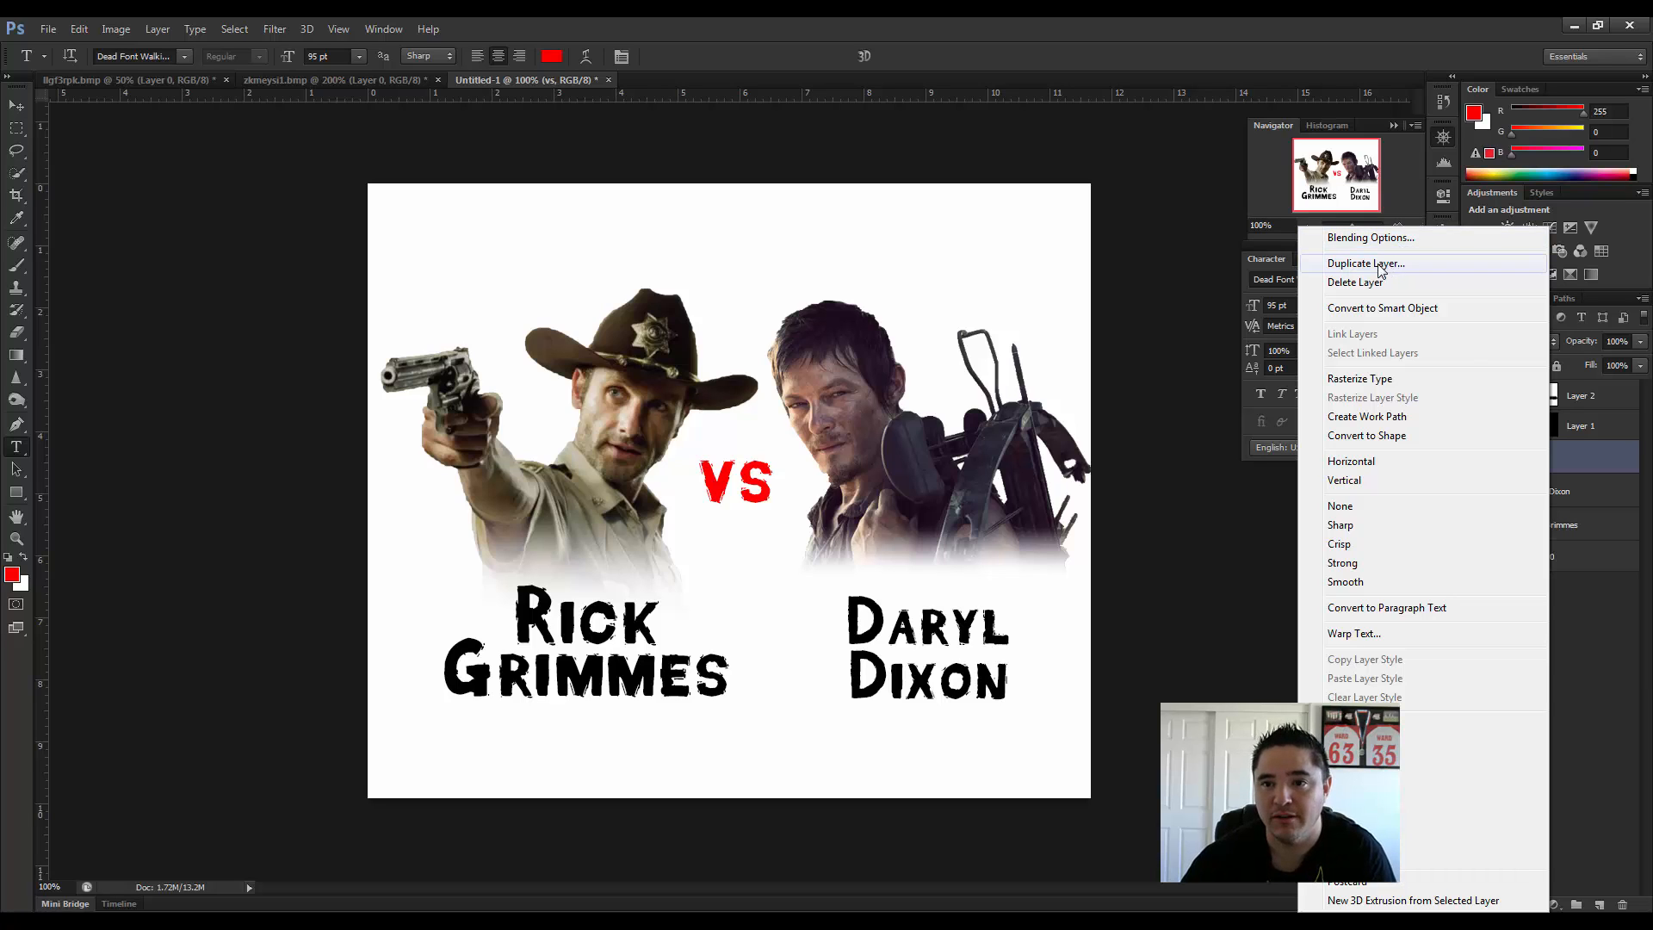
left_click(1576, 456)
right_click(1565, 462)
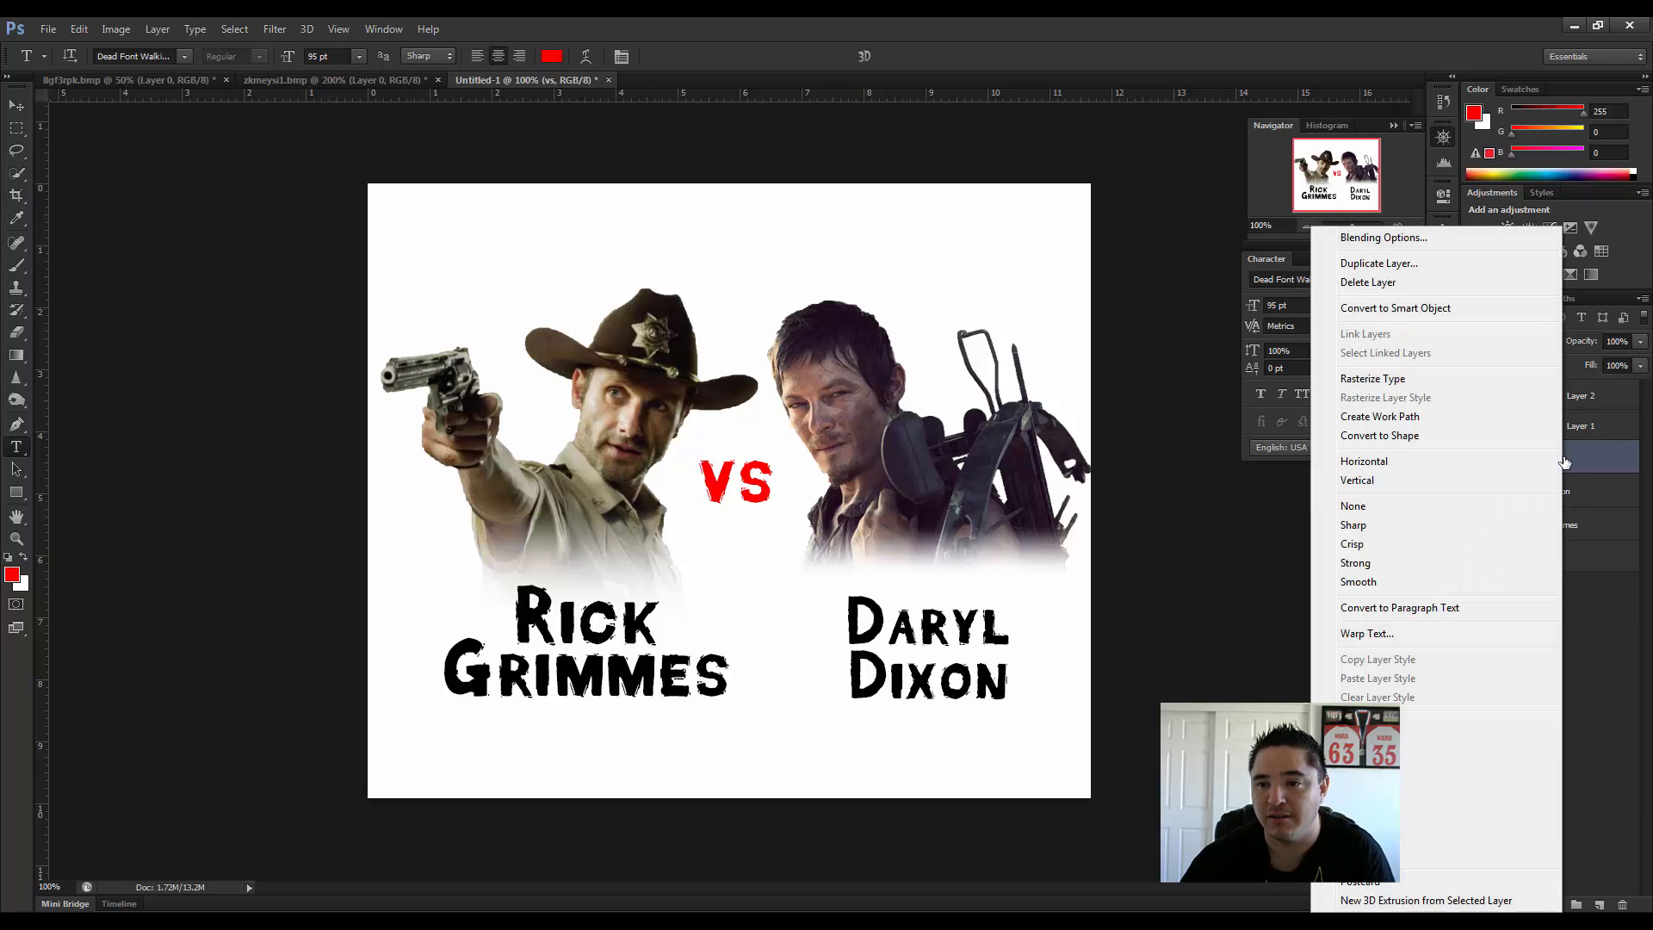
left_click(1396, 240)
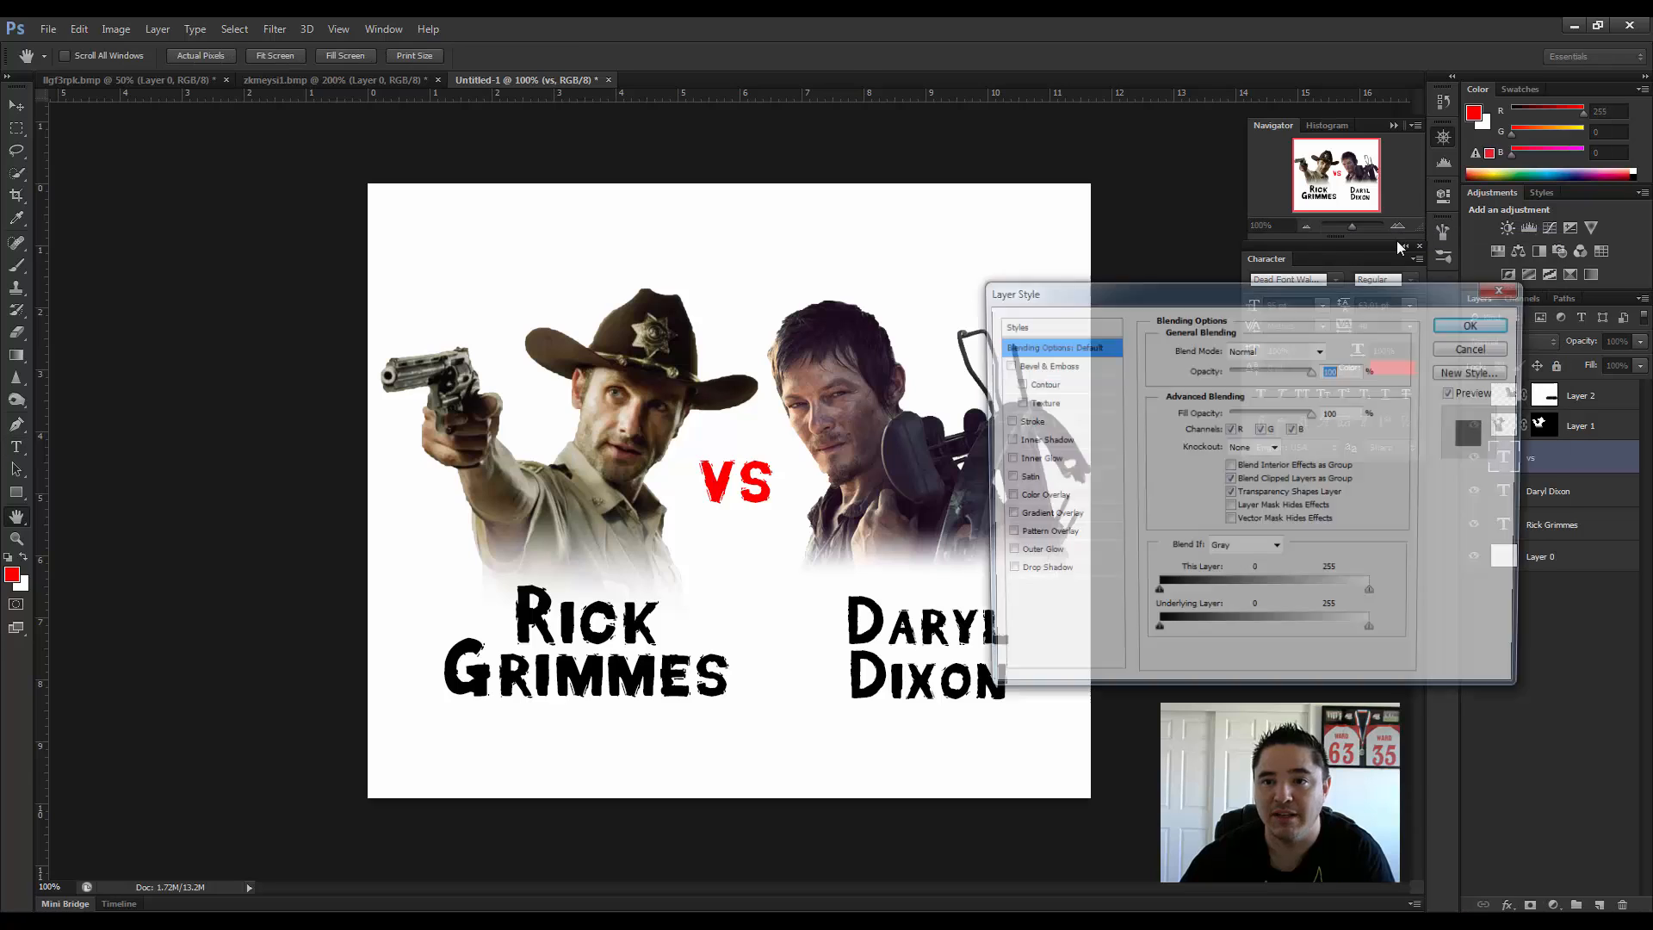
left_click(1003, 573)
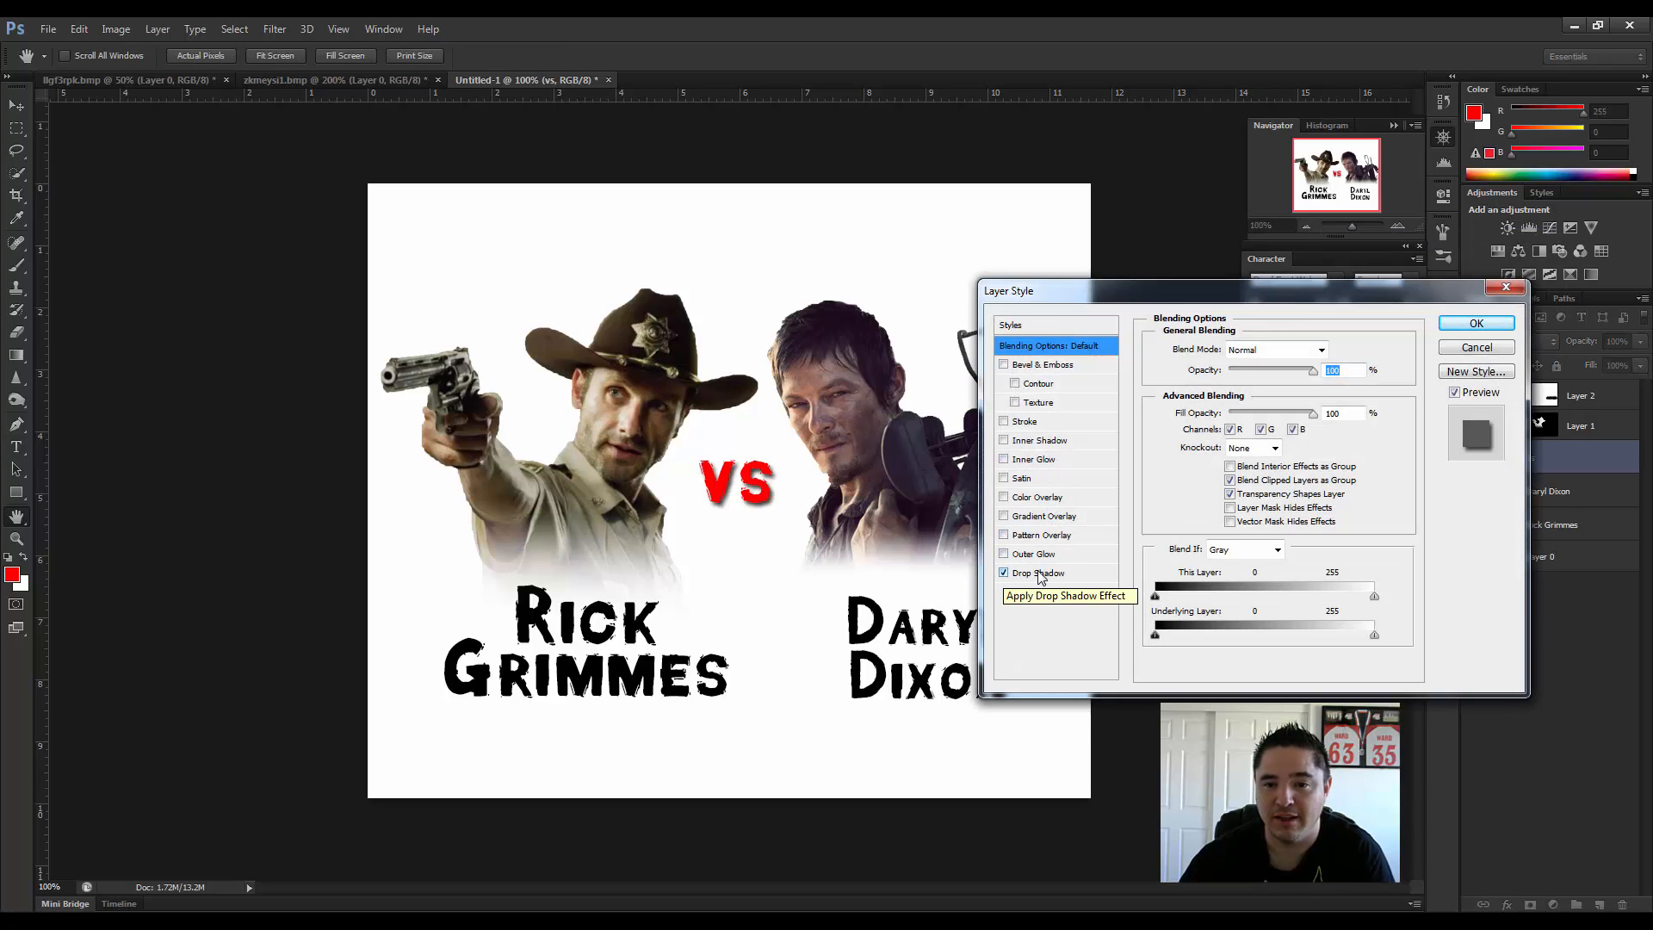
Step: Set the vs drop shadow's distance to 6 px, spread to 9% and size to 7 px, and apply it
left_click(1042, 573)
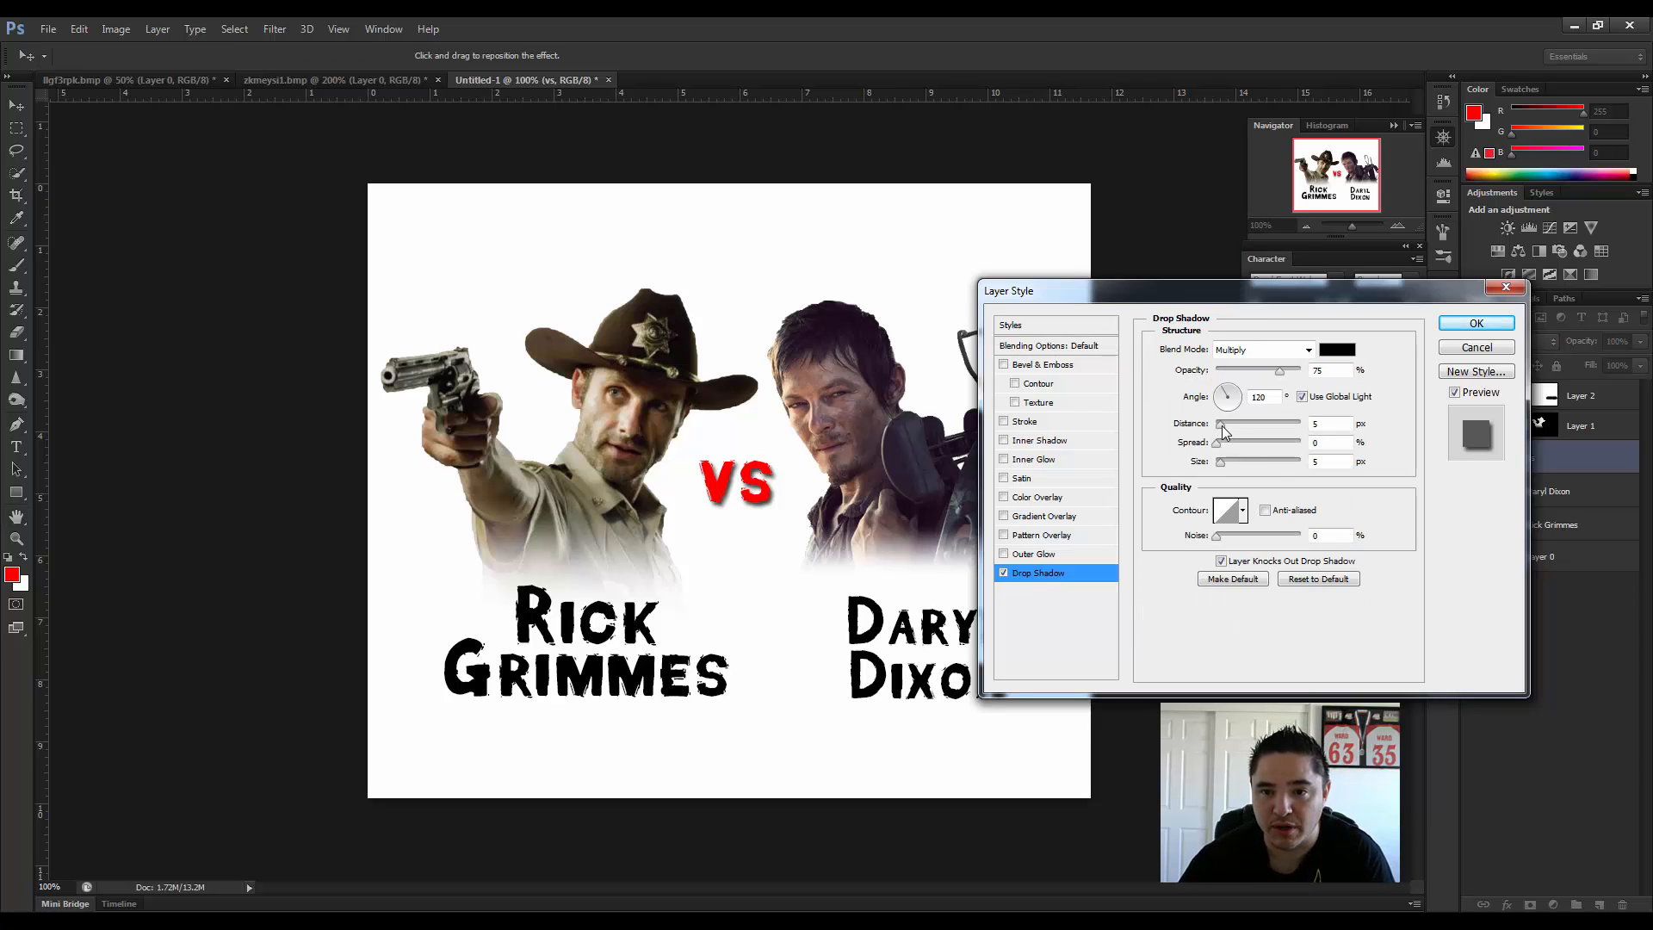
left_click_drag(1222, 426, 1225, 469)
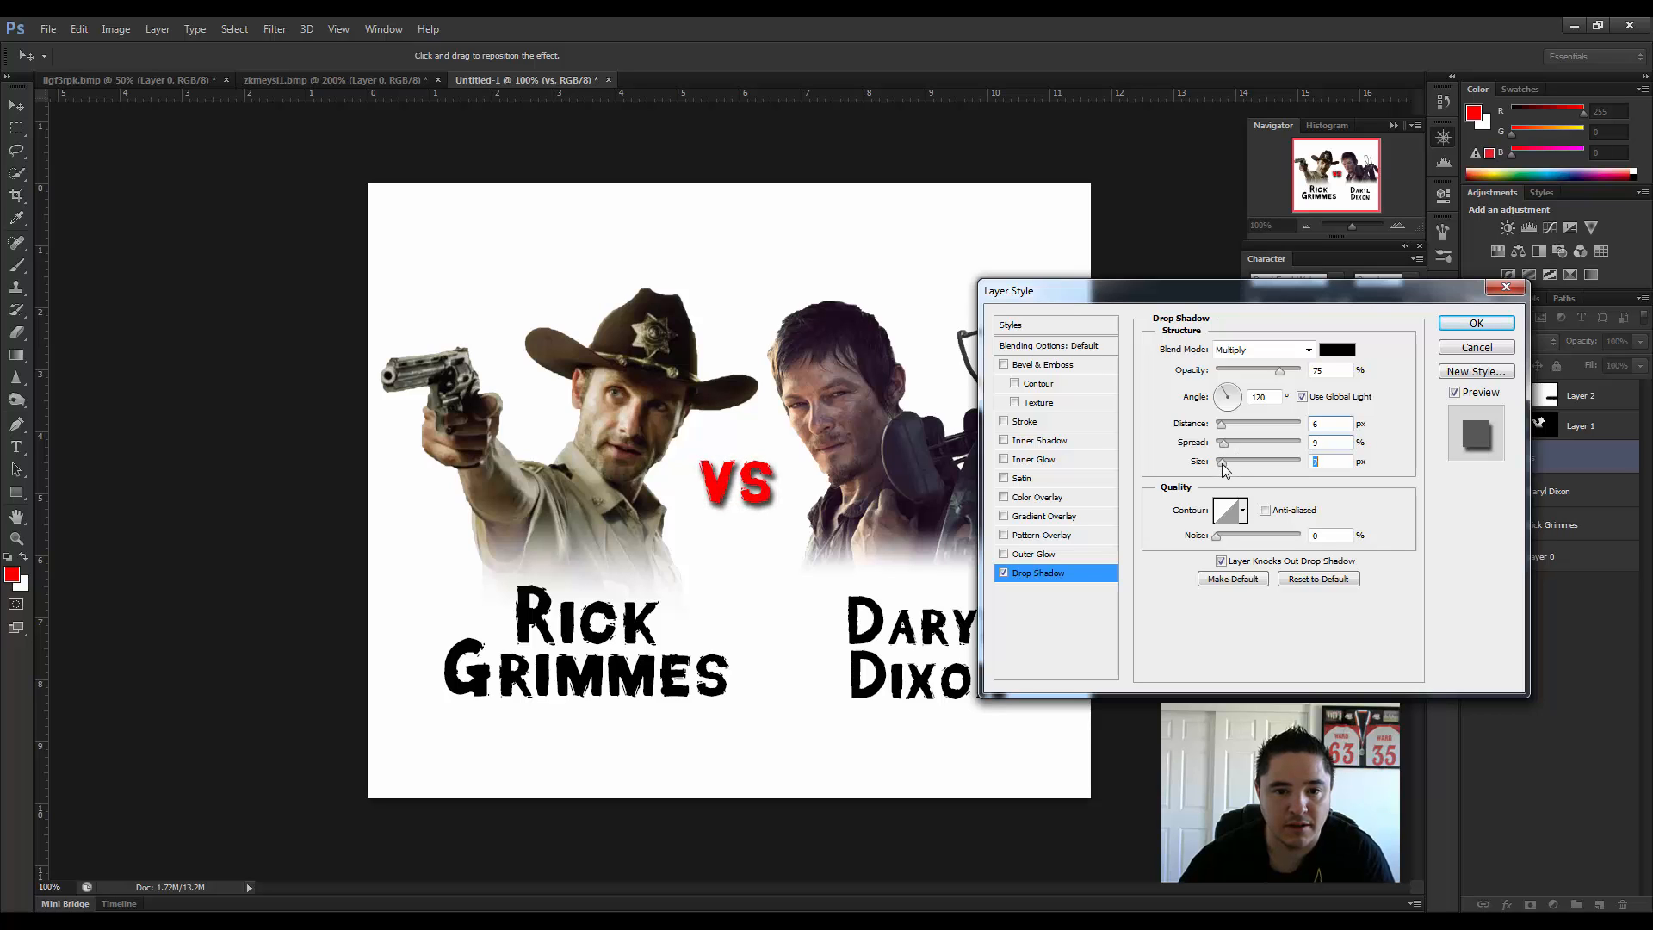
left_click(1476, 323)
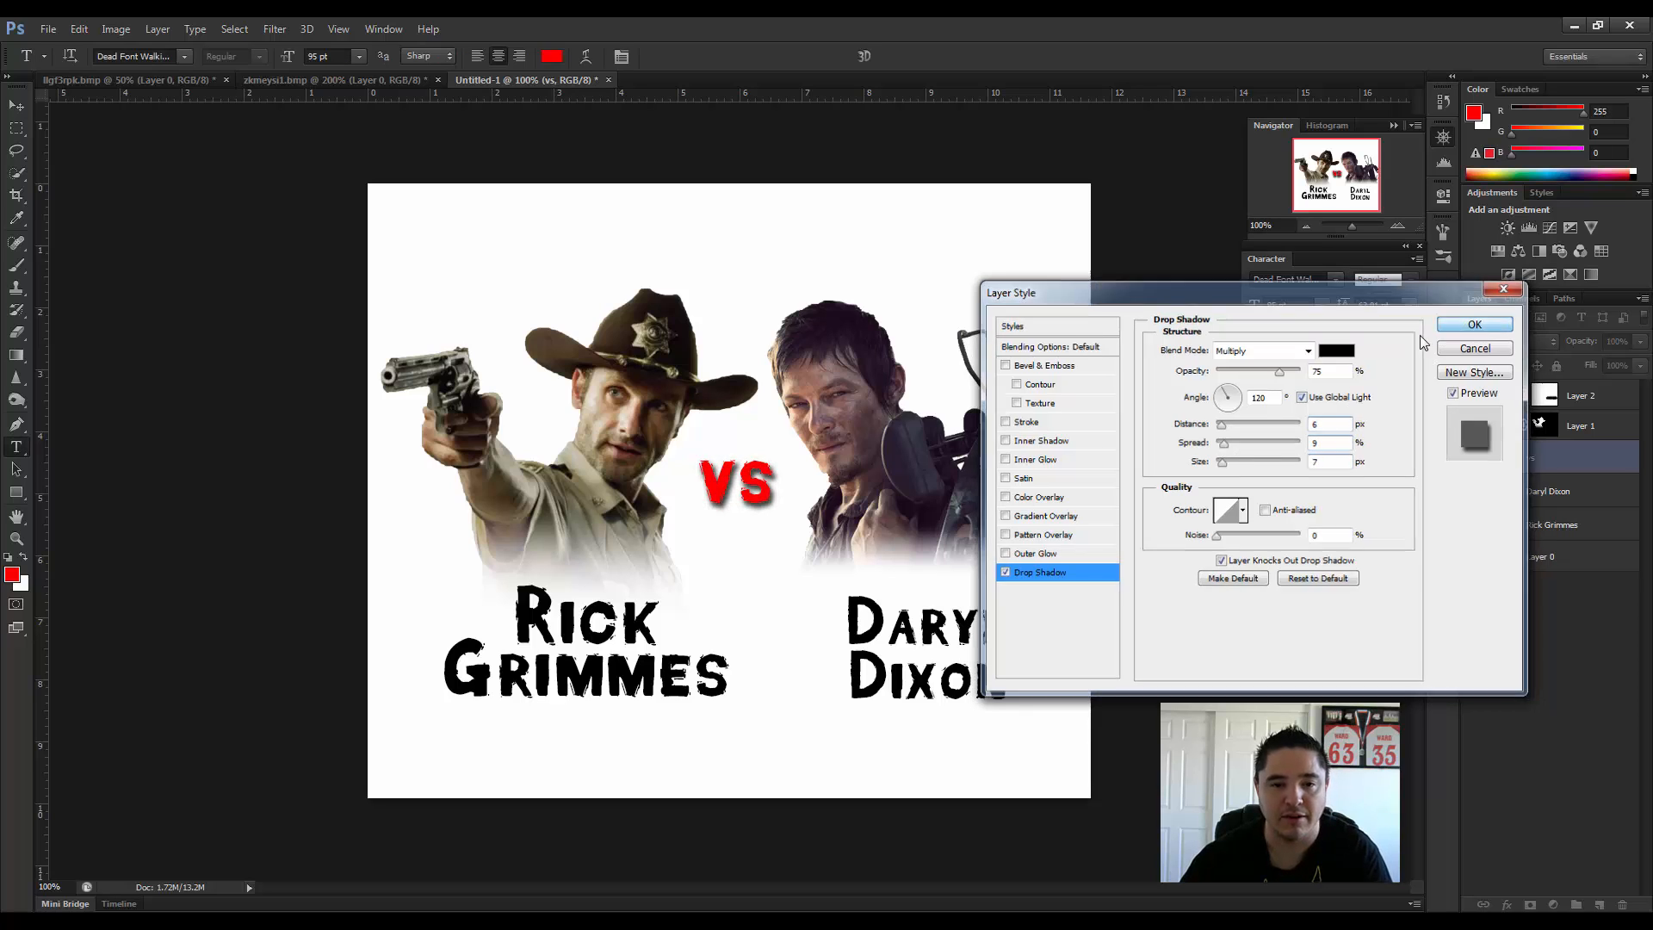